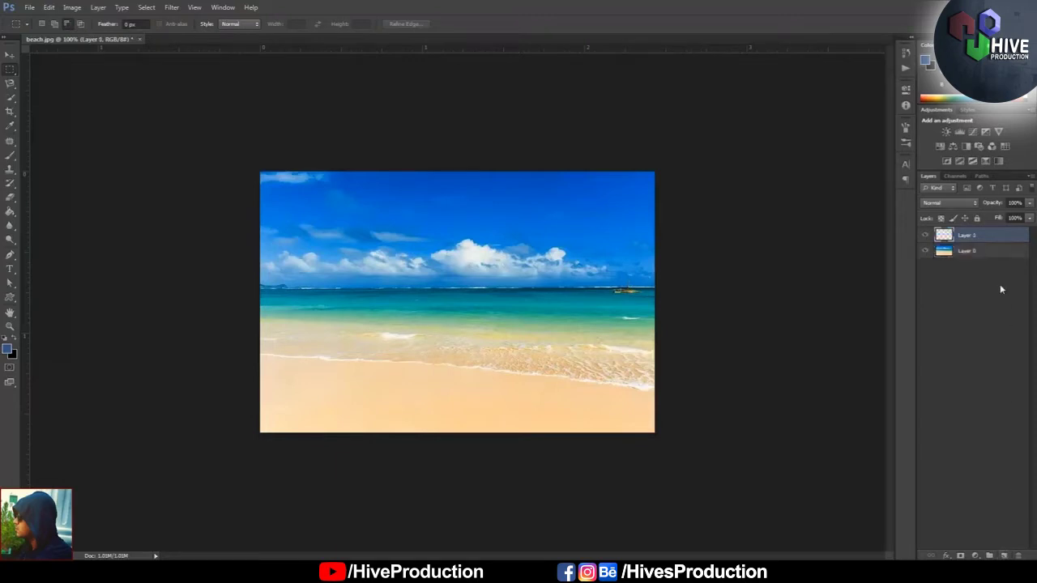
Step: Move the empty layer below the beach photo layer and add a Gradient fill layer using the Black, White preset
{"action": "mouse_move", "coordinate": [971, 241]}
{"action": "left_mouse_down"}
{"action": "mouse_move", "coordinate": [974, 271]}
{"action": "mouse_move", "coordinate": [962, 253]}
{"action": "left_mouse_up"}
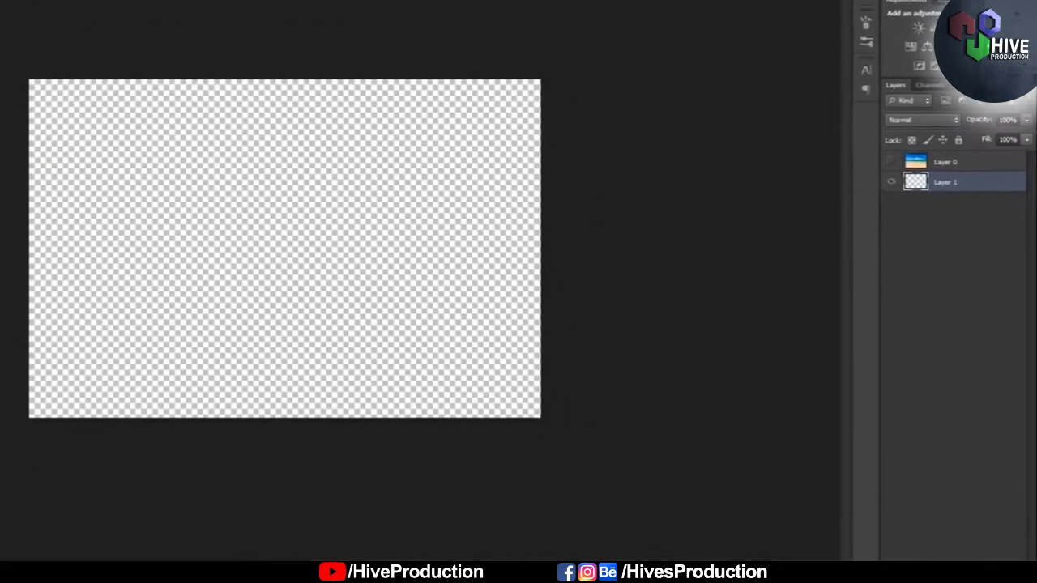
{"action": "left_click", "coordinate": [974, 556]}
{"action": "left_click", "coordinate": [920, 290]}
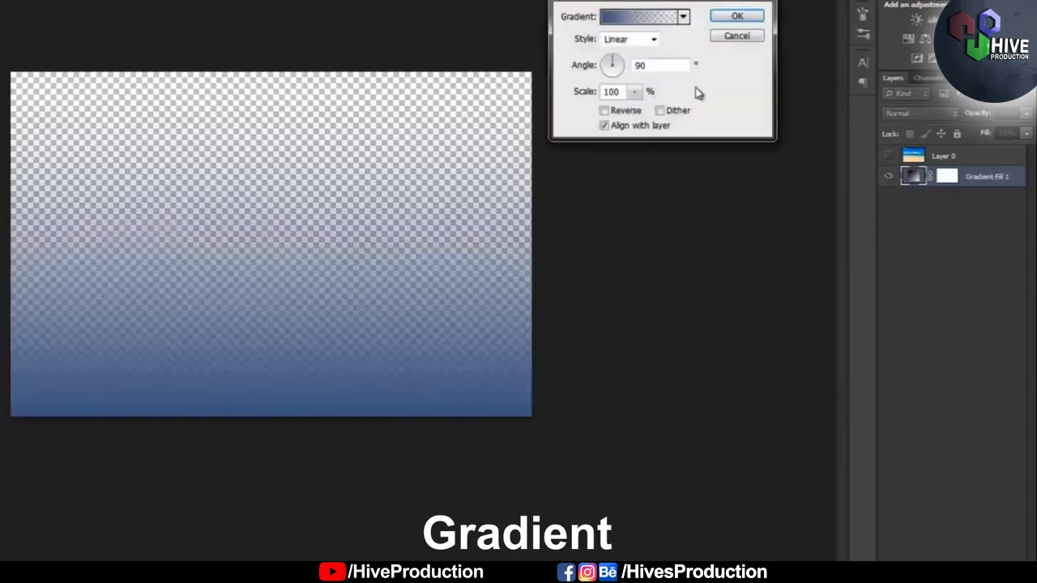
{"action": "left_click", "coordinate": [636, 19]}
{"action": "left_click", "coordinate": [562, 29]}
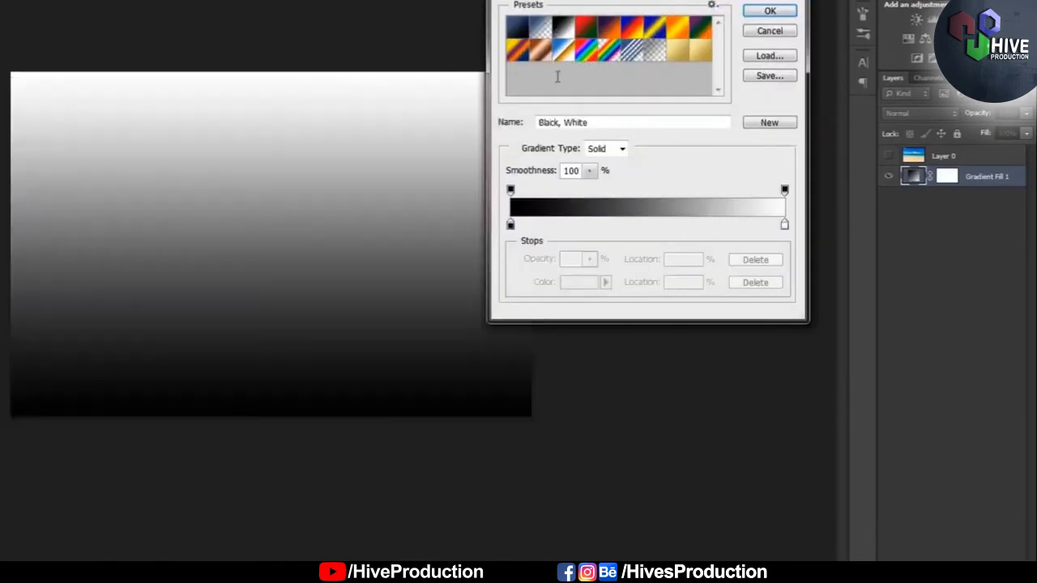
Step: Change the gradient's black colour stop to a medium neutral grey and apply the linear gradient fill
{"action": "left_click", "coordinate": [511, 224]}
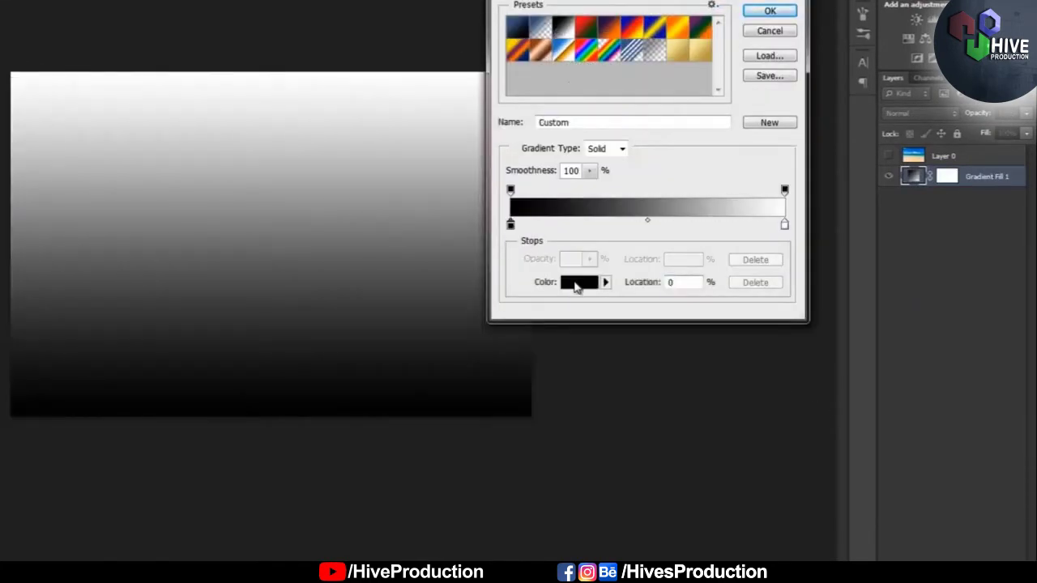
{"action": "left_click", "coordinate": [576, 282]}
{"action": "left_click", "coordinate": [456, 288]}
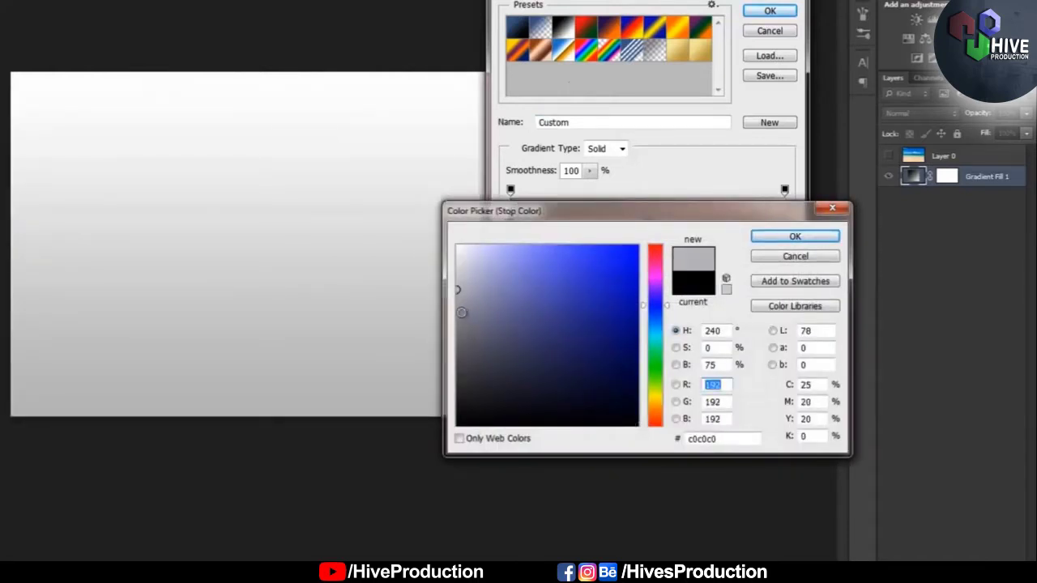
{"action": "left_click", "coordinate": [456, 315]}
{"action": "left_click", "coordinate": [772, 242]}
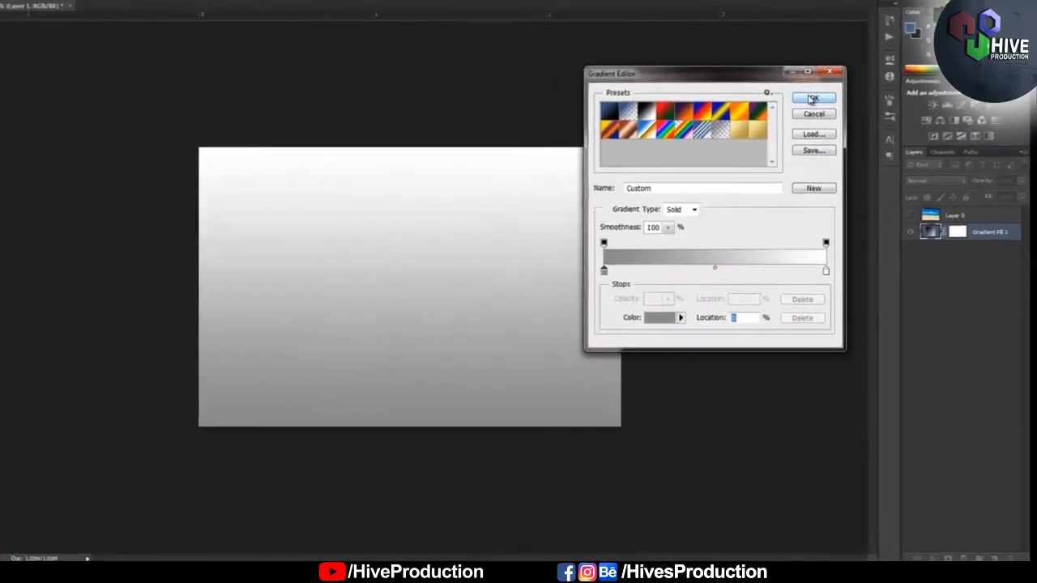
{"action": "left_click", "coordinate": [770, 10]}
{"action": "left_click", "coordinate": [810, 129]}
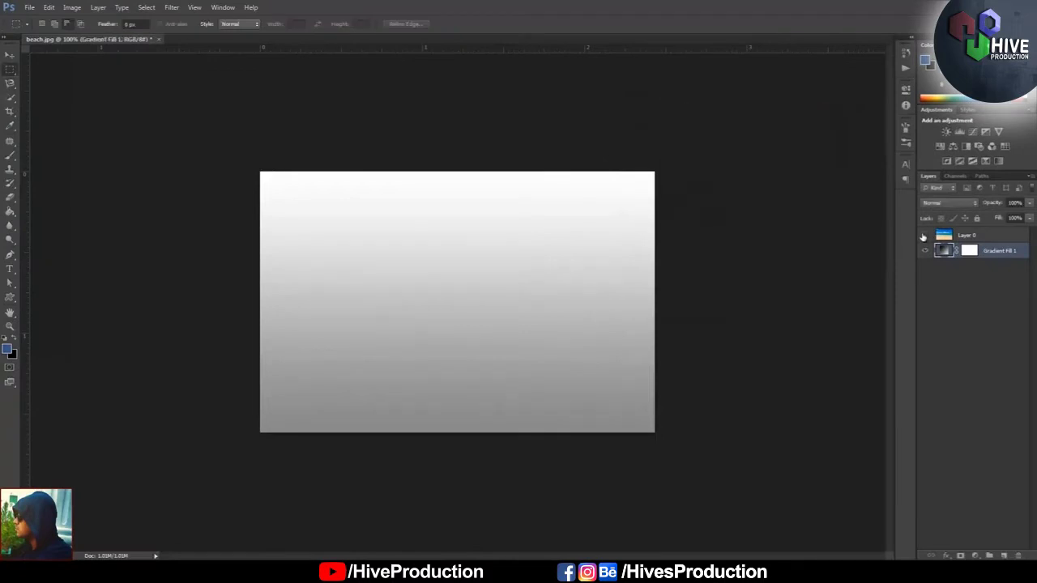
Step: Make the beach photo layer visible again and select it as the active layer
{"action": "left_click", "coordinate": [924, 235]}
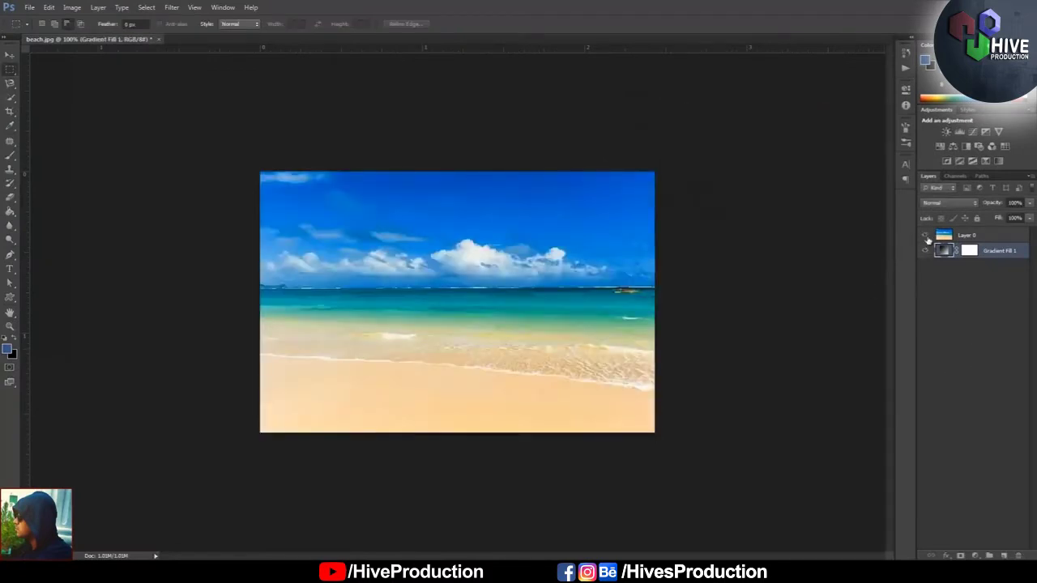
{"action": "left_click", "coordinate": [925, 235]}
{"action": "left_click", "coordinate": [925, 235]}
{"action": "left_click", "coordinate": [967, 234]}
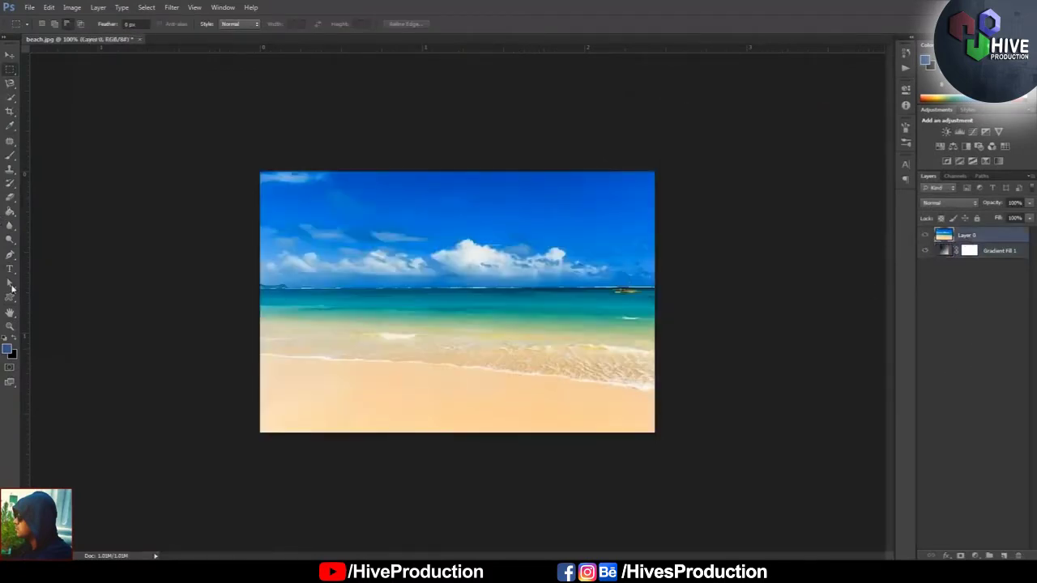
Step: Add a text layer reading "BEACH" over the beach photo and select all of its text
{"action": "left_click", "coordinate": [9, 269]}
{"action": "left_click", "coordinate": [338, 285]}
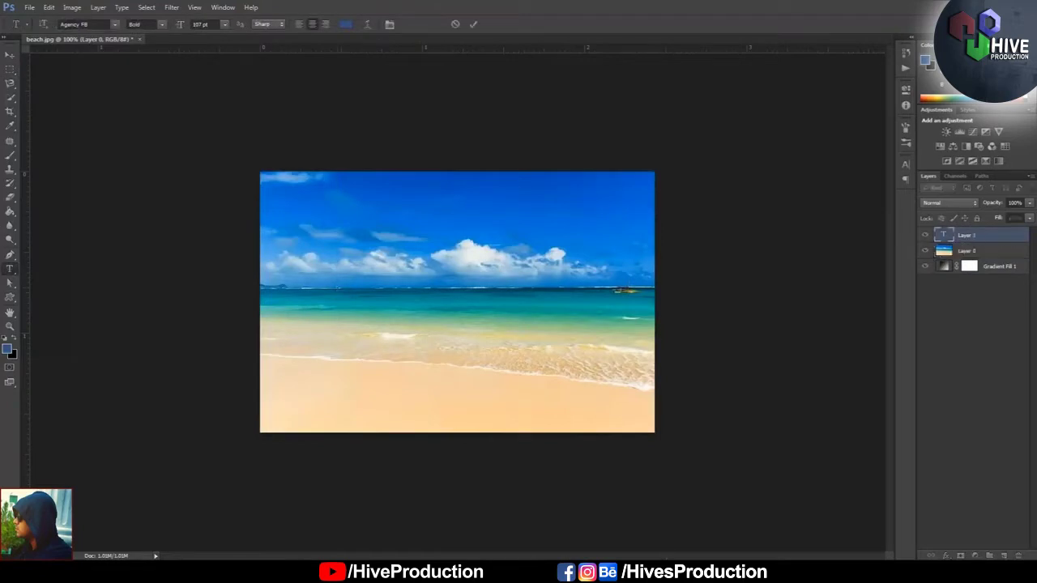
{"action": "type", "text": "BEA"}
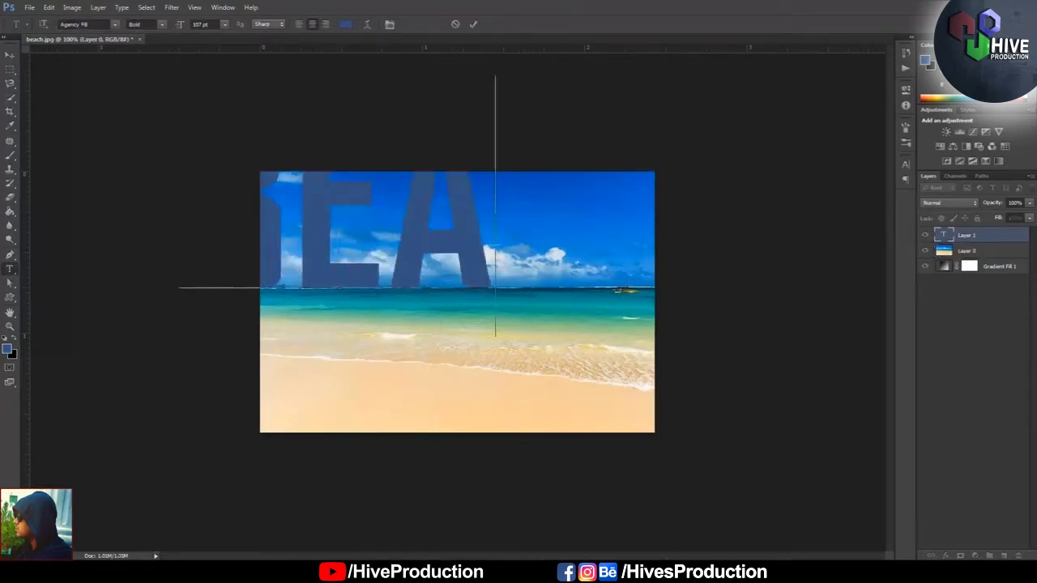
{"action": "type", "text": "CH"}
{"action": "key", "text": "ctrl+Return"}
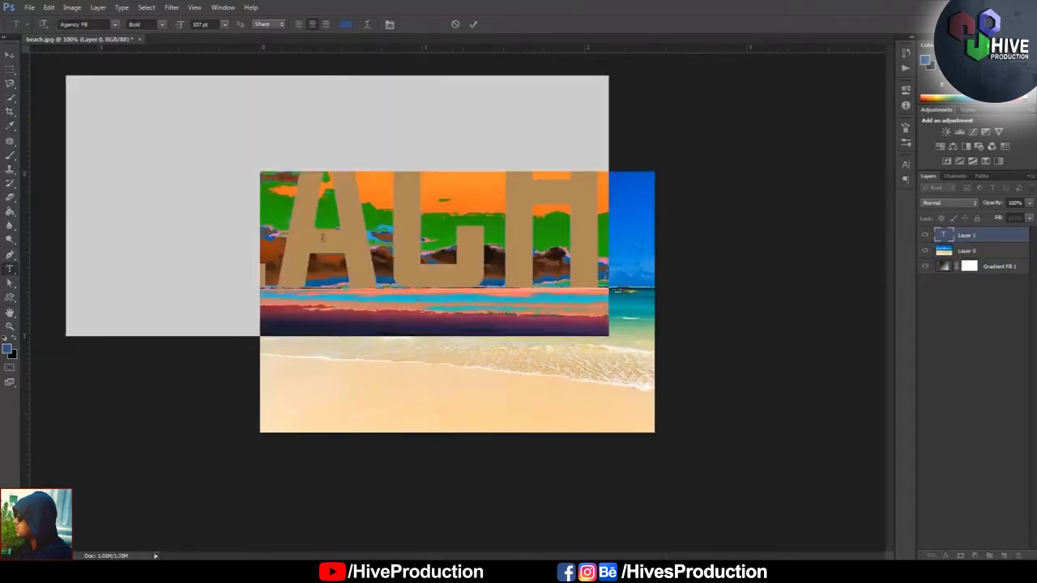
Step: Change the font of the BEACH text to Impact
{"action": "left_click", "coordinate": [114, 24]}
{"action": "left_click", "coordinate": [114, 24]}
{"action": "left_click", "coordinate": [81, 25]}
{"action": "type", "text": "Impact"}
{"action": "key", "text": "Return"}
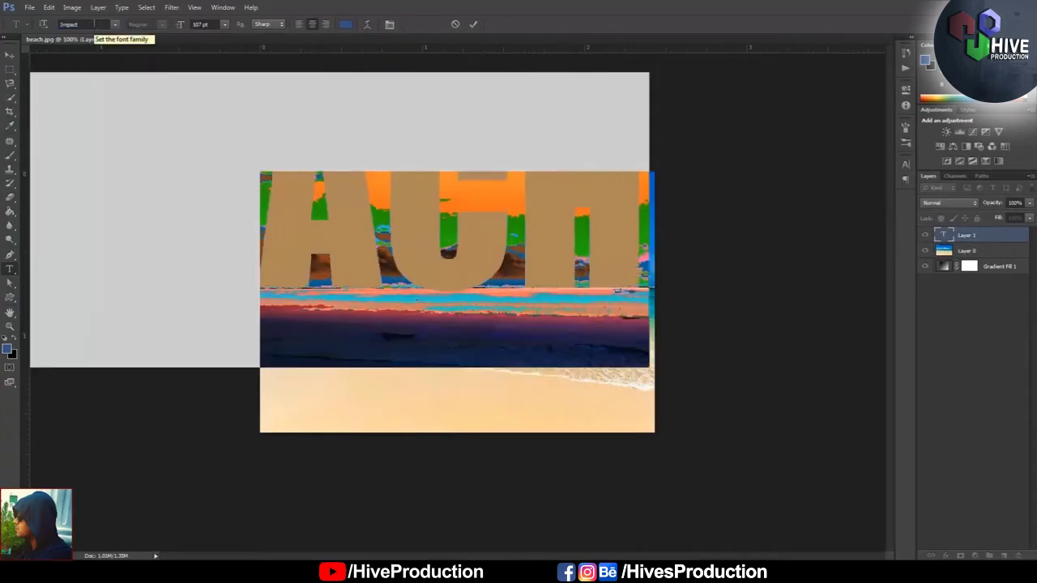
Step: Reduce the BEACH text to 55 pt, centre it over the photo, and commit the text
{"action": "left_click_drag", "start_coordinate": [179, 25], "coordinate": [151, 32]}
{"action": "left_click_drag", "start_coordinate": [520, 371], "coordinate": [641, 427]}
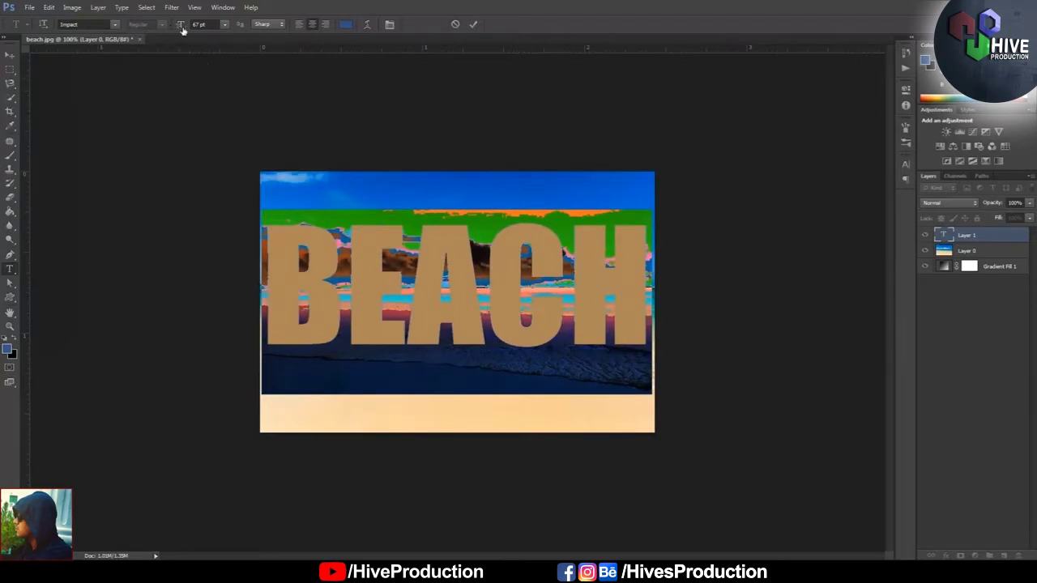
{"action": "left_click_drag", "start_coordinate": [183, 29], "coordinate": [172, 33]}
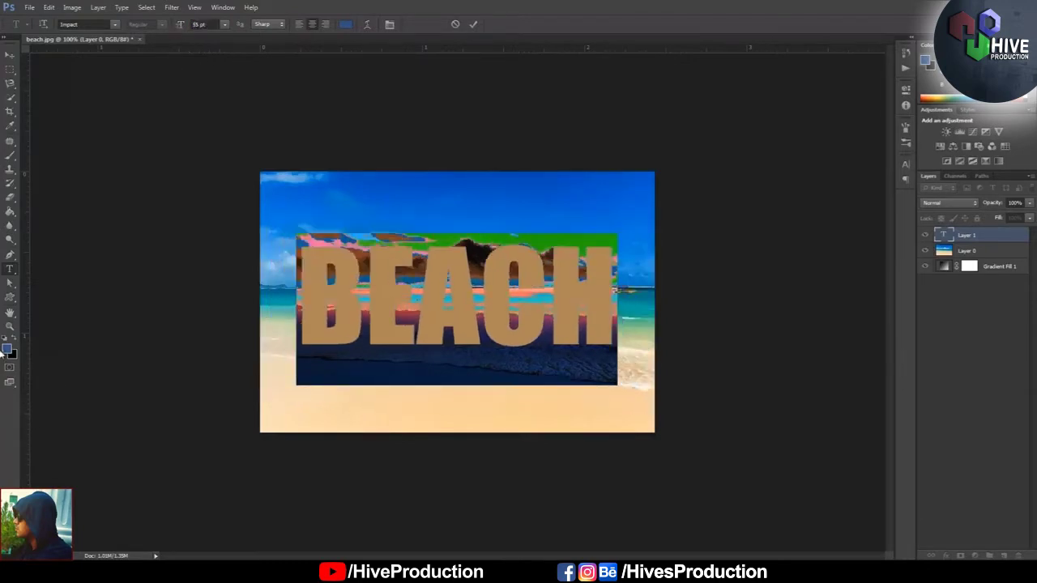
{"action": "left_click", "coordinate": [546, 300]}
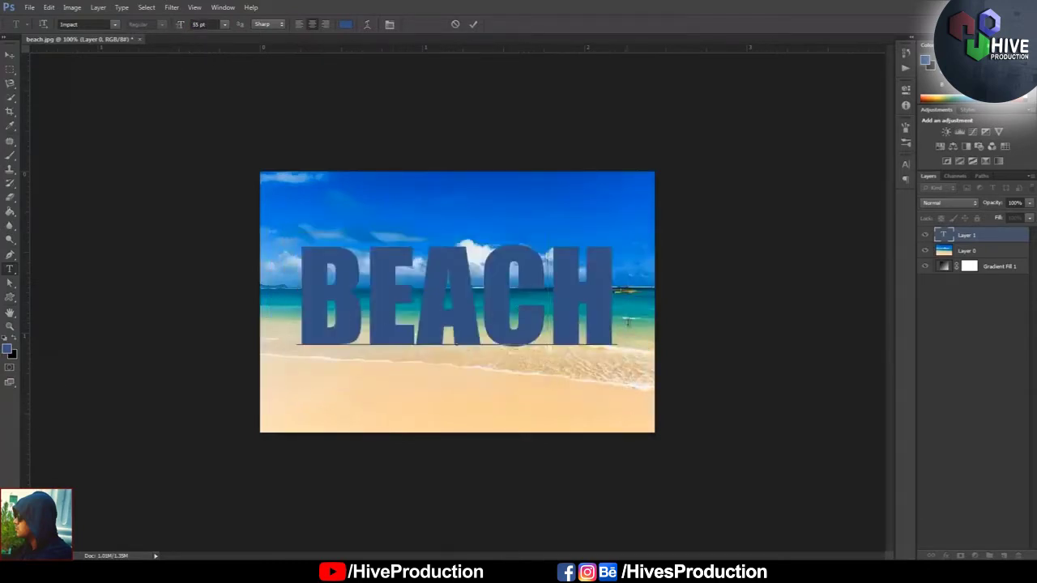
{"action": "left_click", "coordinate": [9, 54]}
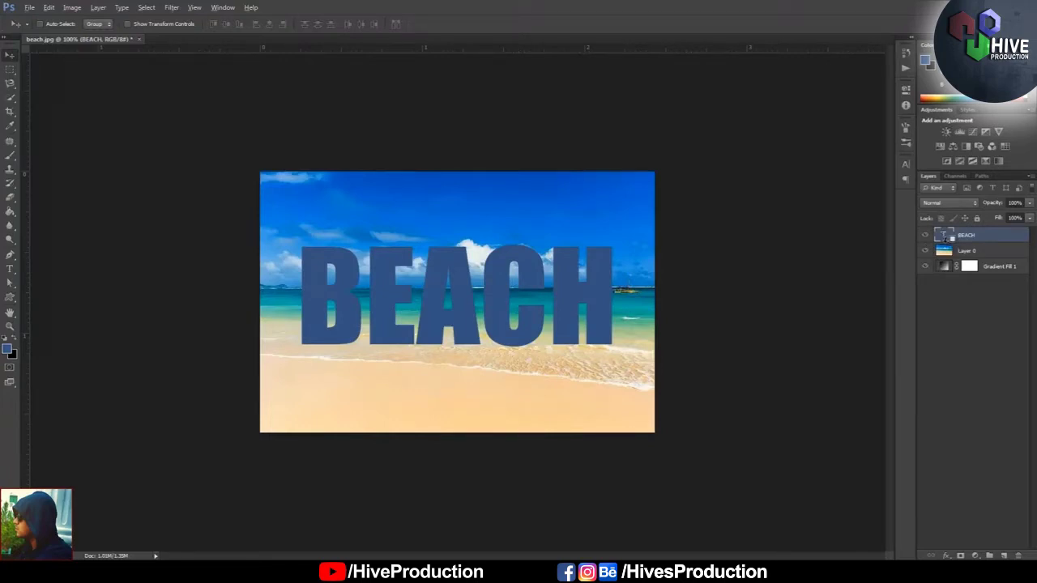
Step: Try to clip the BEACH text layer to the beach photo layer, checking it by switching the text's visibility
{"action": "left_click", "coordinate": [947, 242], "text": "alt"}
{"action": "left_click", "coordinate": [946, 241], "text": "alt"}
{"action": "left_click", "coordinate": [933, 247], "text": "alt"}
{"action": "left_click", "coordinate": [928, 237]}
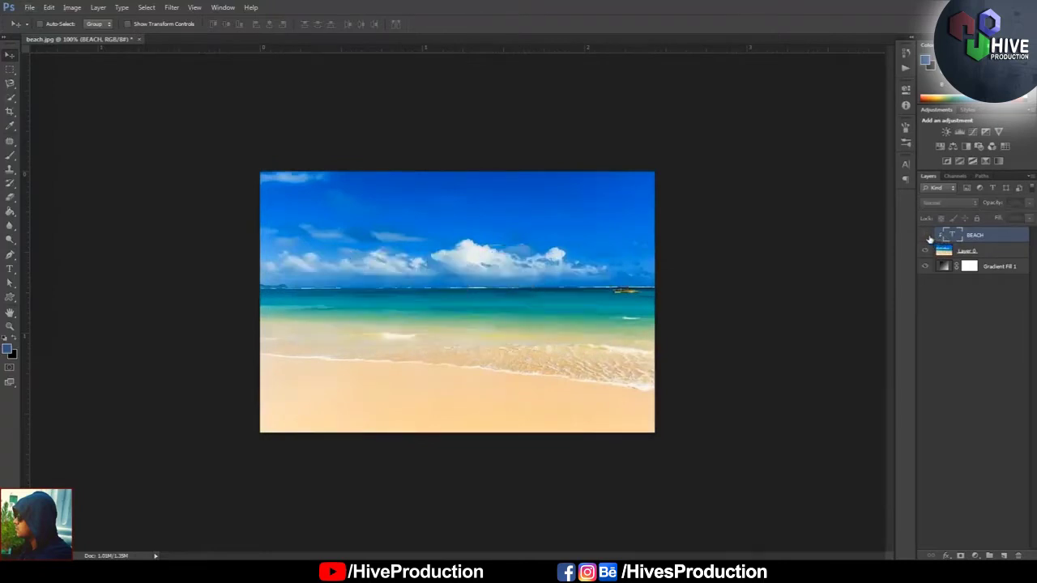
{"action": "left_click", "coordinate": [929, 235]}
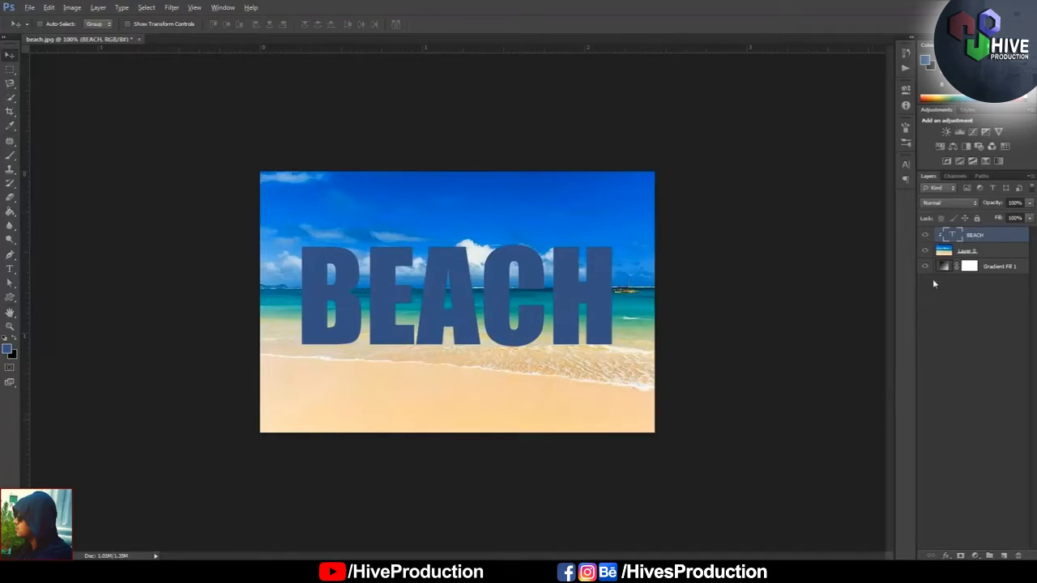
{"action": "left_click", "coordinate": [10, 269]}
{"action": "left_click_drag", "start_coordinate": [306, 308], "coordinate": [679, 329]}
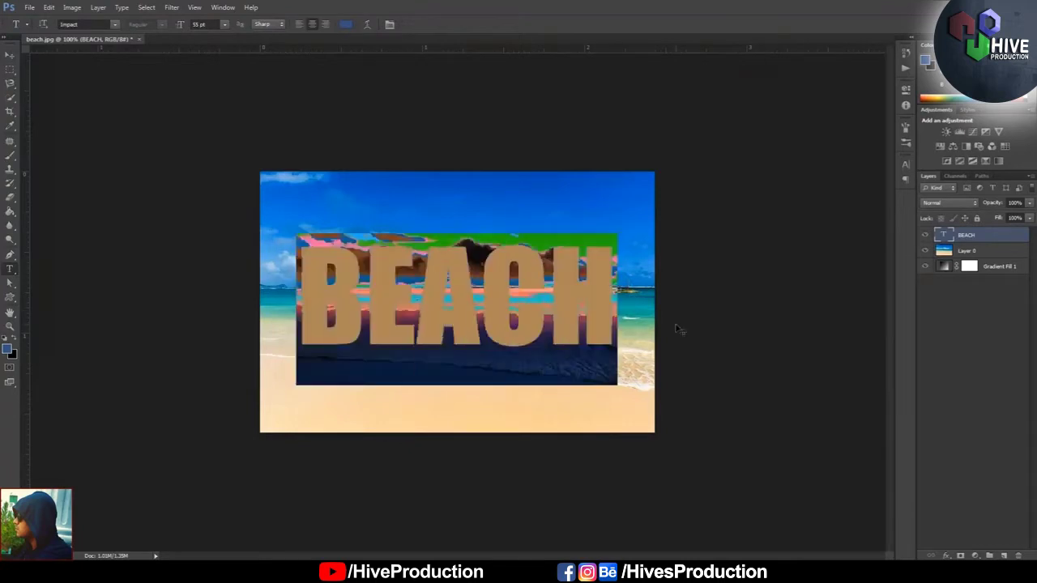
{"action": "left_click", "coordinate": [10, 54]}
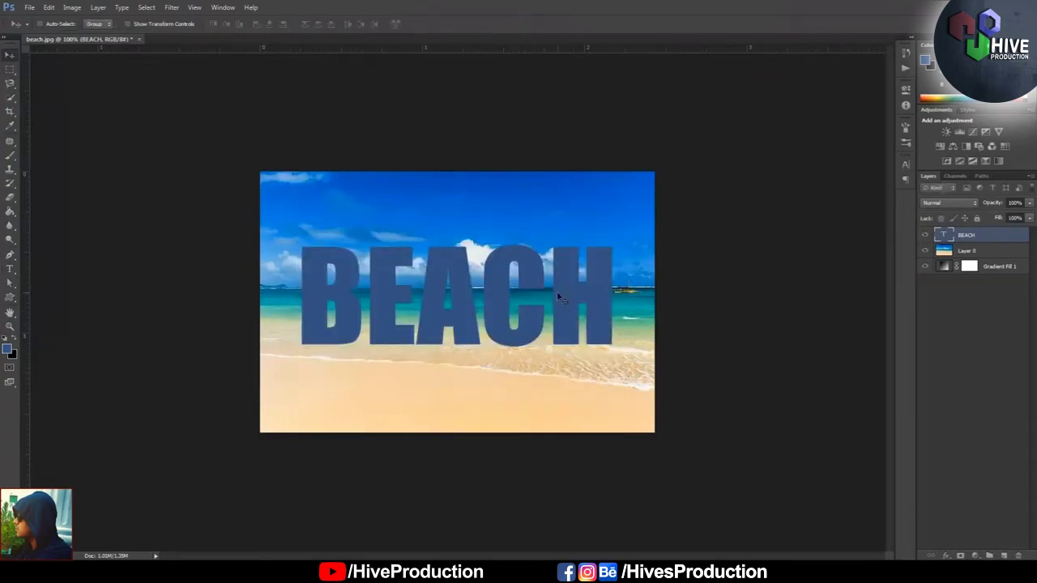
Step: Rasterize the BEACH text layer
{"action": "right_click", "coordinate": [982, 235]}
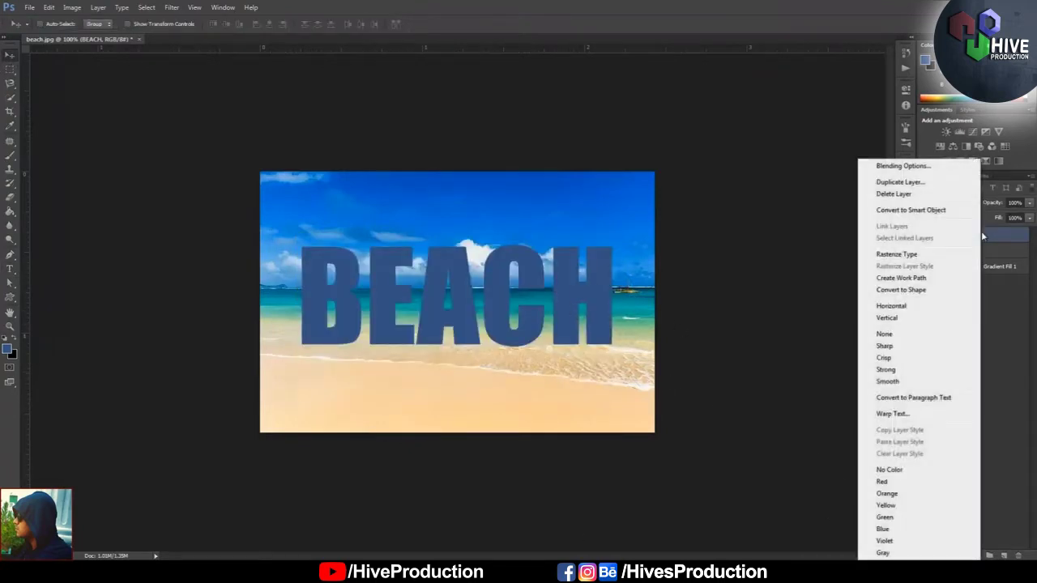
{"action": "left_click", "coordinate": [900, 254]}
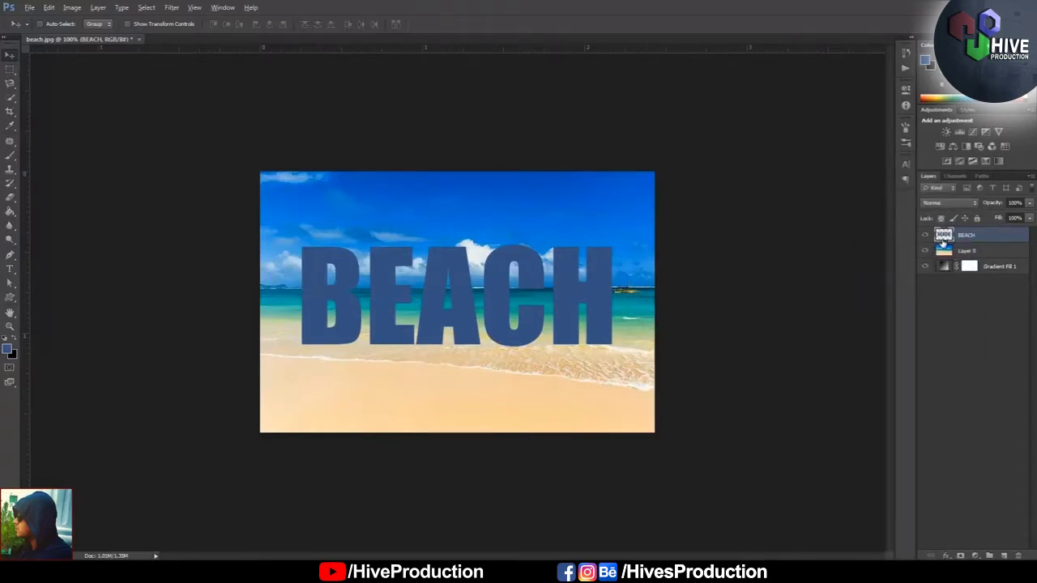
Step: Try clipping the rasterized BEACH layer to the beach photo, compare with the photo hidden and shown, and release the clipping mask
{"action": "left_click_drag", "start_coordinate": [943, 236], "coordinate": [927, 254]}
{"action": "left_click", "coordinate": [925, 251]}
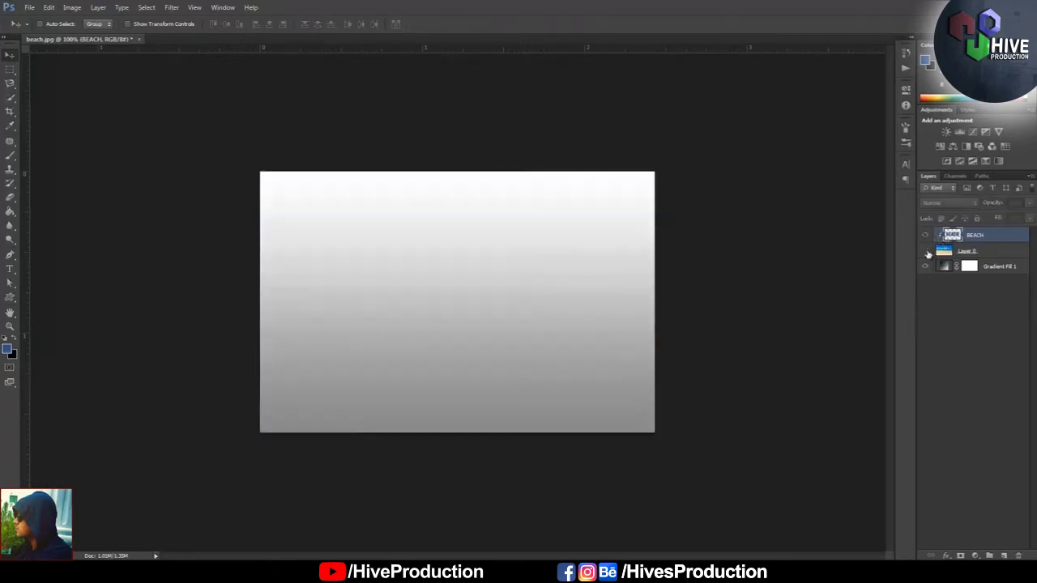
{"action": "left_click", "coordinate": [926, 251]}
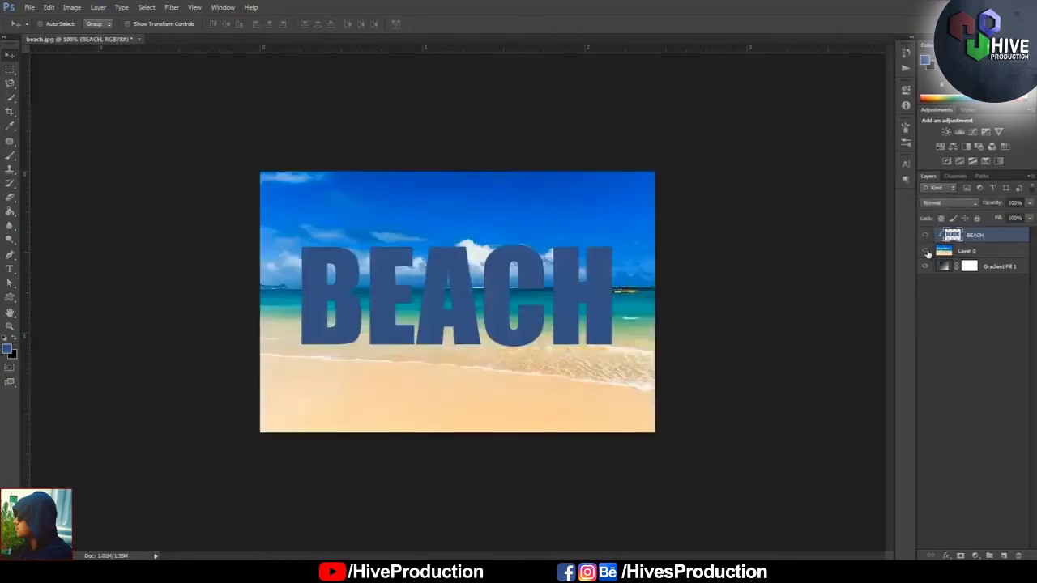
{"action": "left_click", "coordinate": [928, 253]}
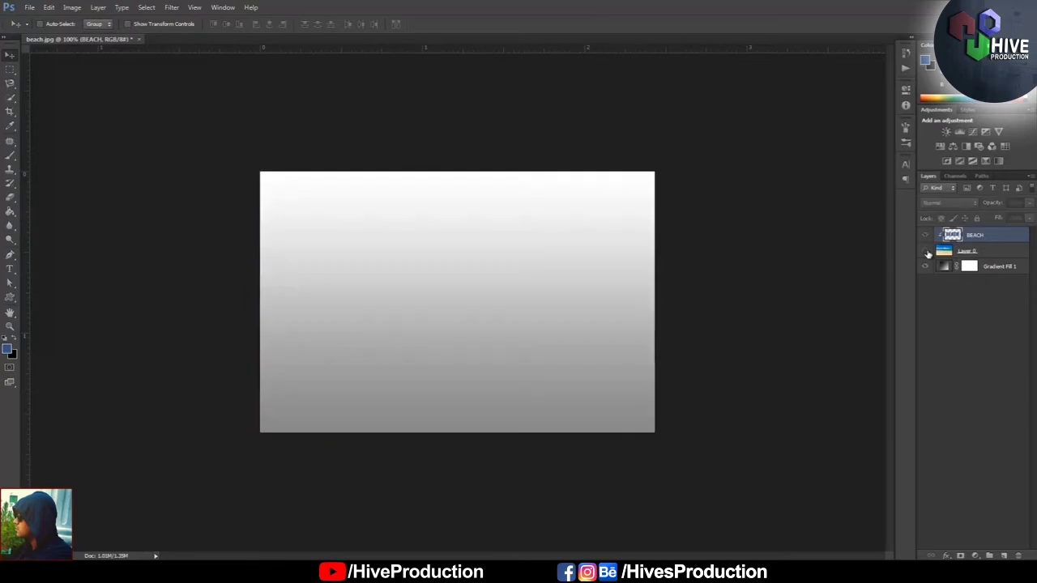
{"action": "left_click", "coordinate": [926, 252]}
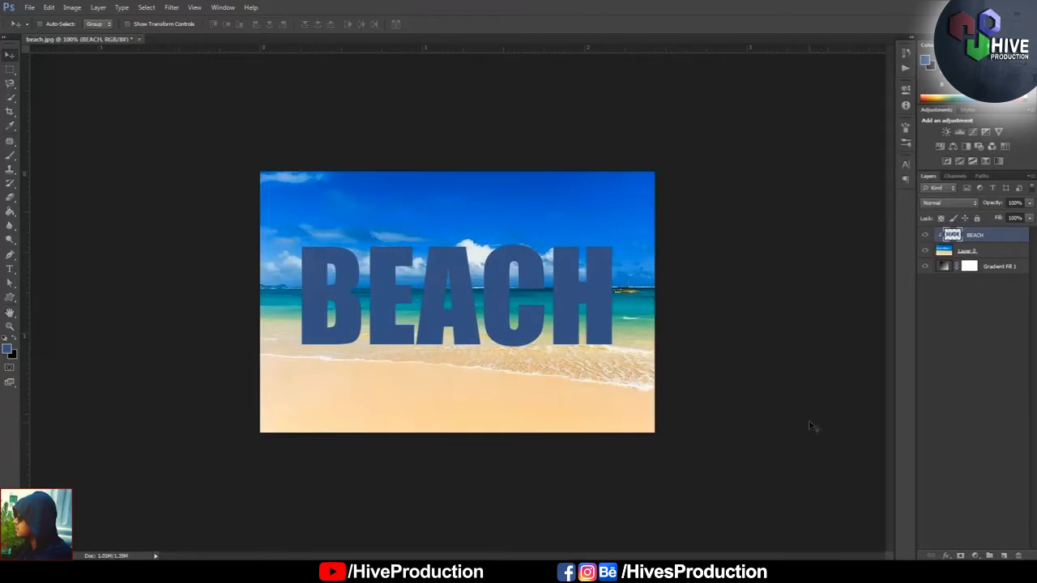
{"action": "left_click", "coordinate": [952, 243], "text": "alt"}
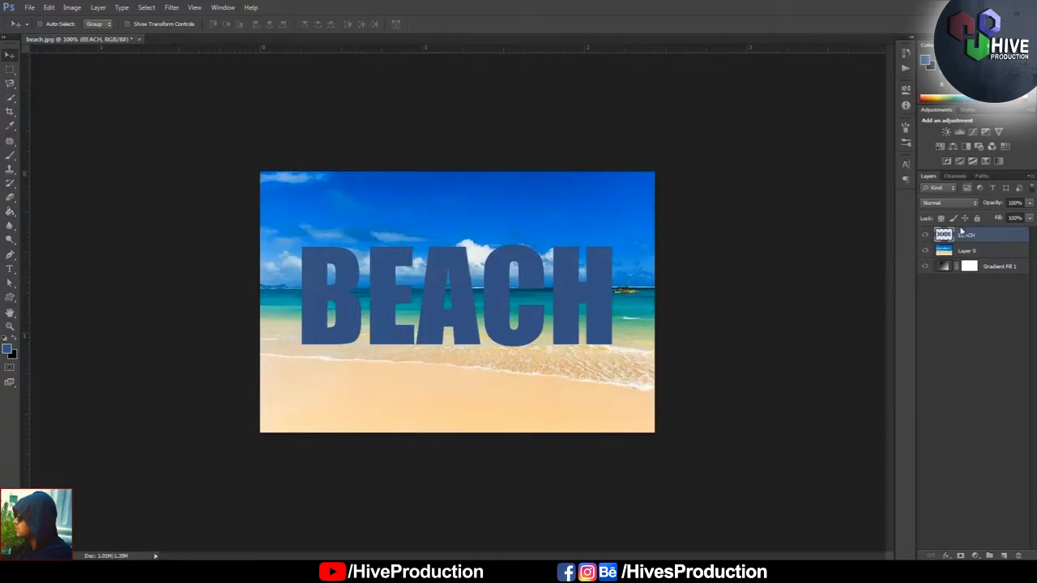
Step: Place the beach photo layer above the BEACH layer and clip it to the lettering
{"action": "left_click_drag", "start_coordinate": [970, 235], "coordinate": [965, 258]}
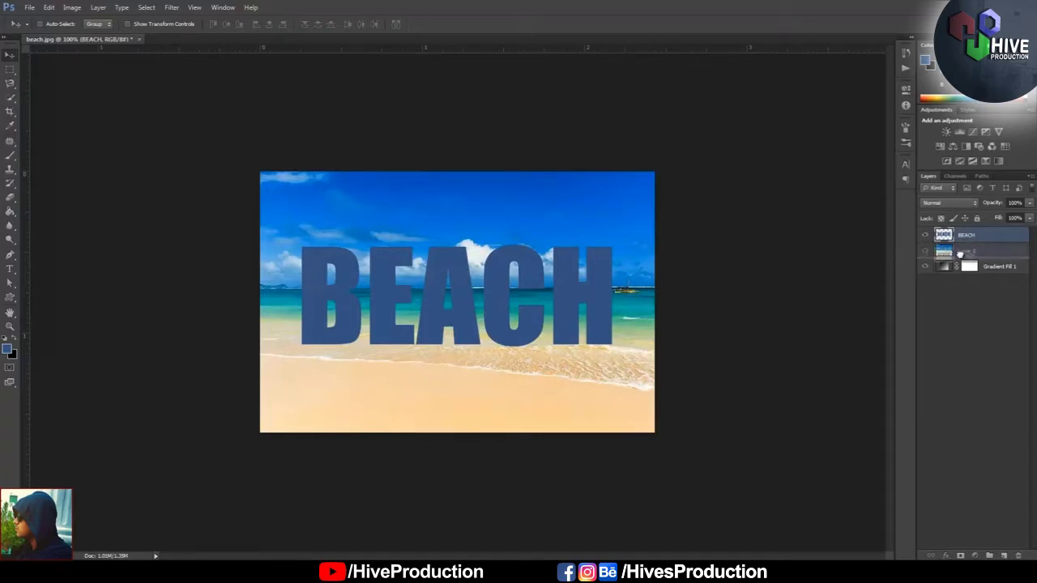
{"action": "left_click", "coordinate": [970, 237]}
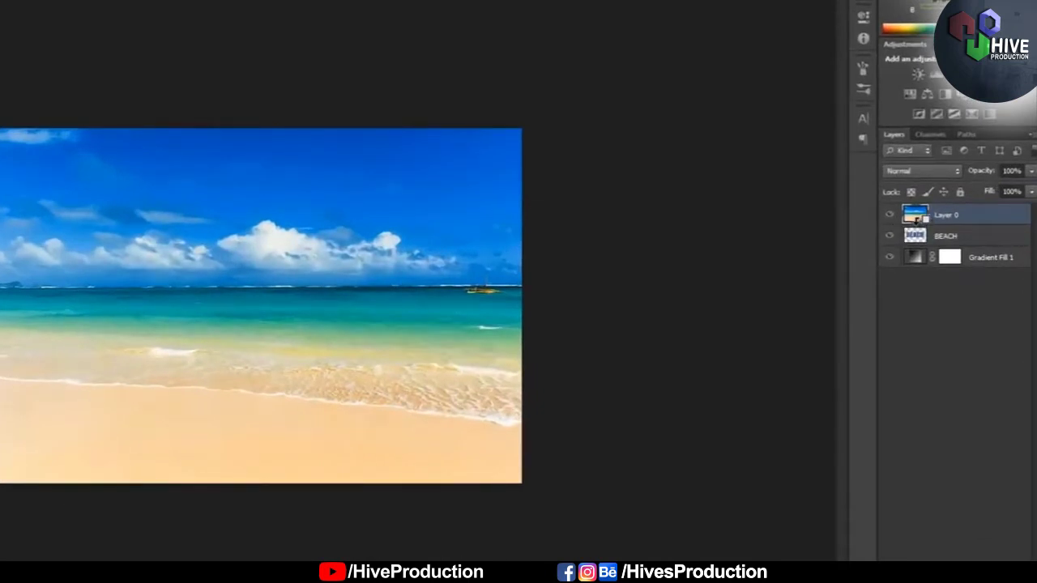
{"action": "left_click", "coordinate": [915, 225], "text": "alt"}
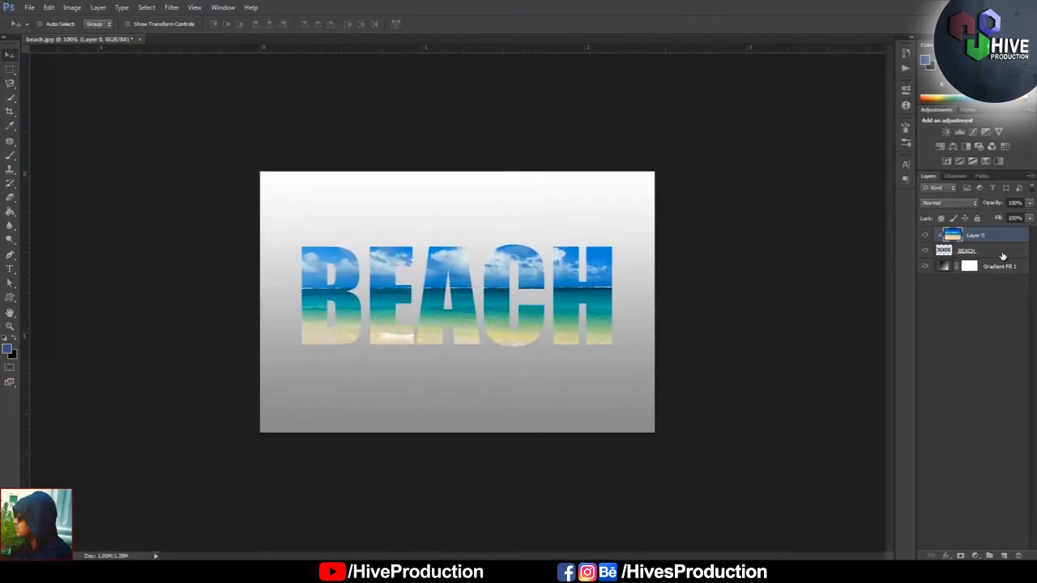
Step: Add a Drop Shadow effect to the BEACH layer and adjust the shadow's distance
{"action": "double_click", "coordinate": [1003, 256]}
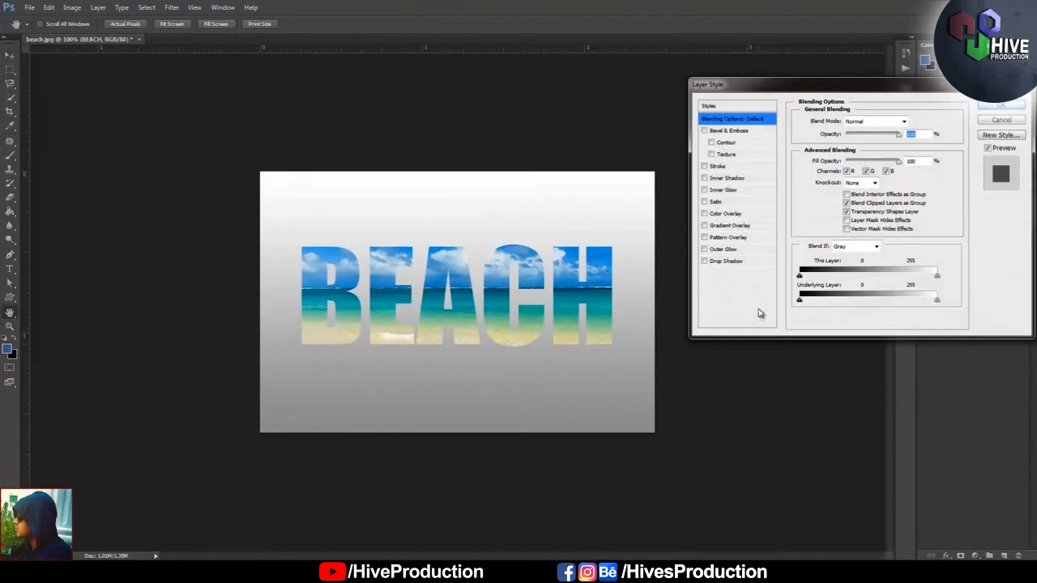
{"action": "left_click", "coordinate": [741, 262]}
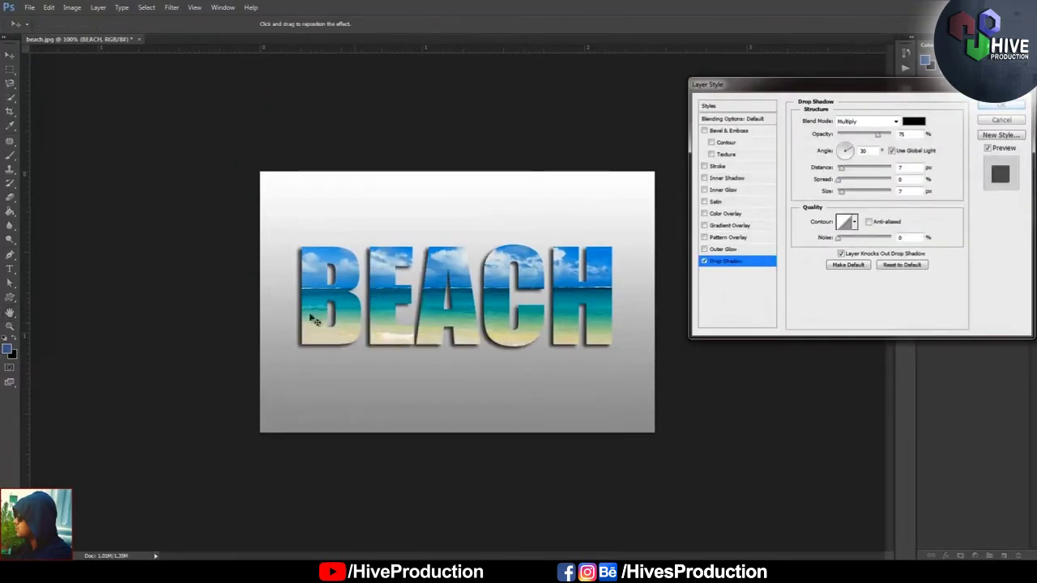
{"action": "mouse_move", "coordinate": [839, 168]}
{"action": "left_mouse_down"}
{"action": "mouse_move", "coordinate": [851, 168]}
{"action": "mouse_move", "coordinate": [841, 168]}
{"action": "mouse_move", "coordinate": [842, 192]}
{"action": "mouse_move", "coordinate": [872, 183]}
{"action": "mouse_move", "coordinate": [841, 181]}
{"action": "left_mouse_up"}
Step: Add a black outside Stroke effect to the BEACH lettering and reduce it to a very thin outline
{"action": "left_click", "coordinate": [746, 168]}
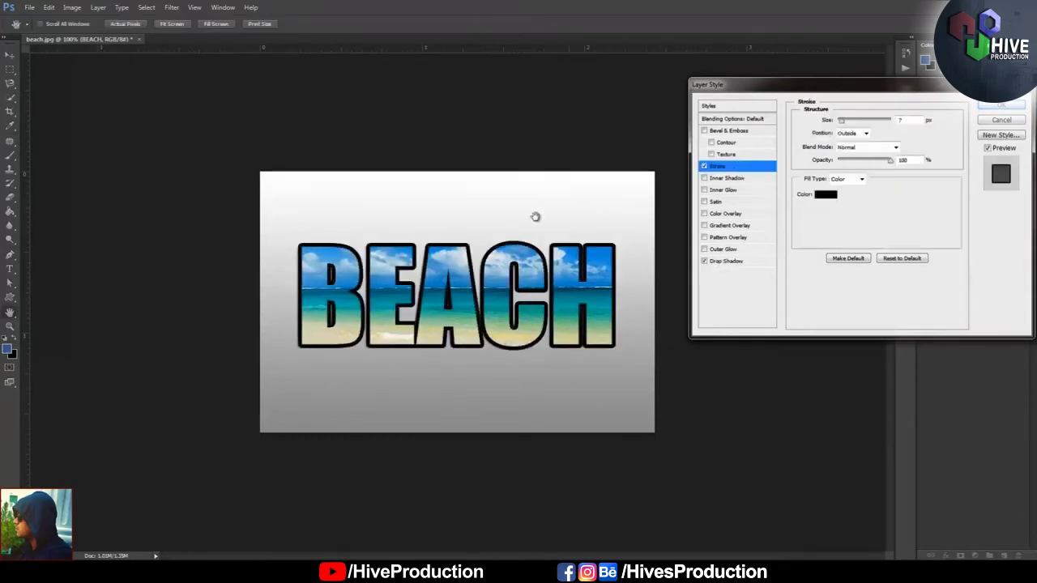
{"action": "left_click_drag", "start_coordinate": [843, 120], "coordinate": [839, 122]}
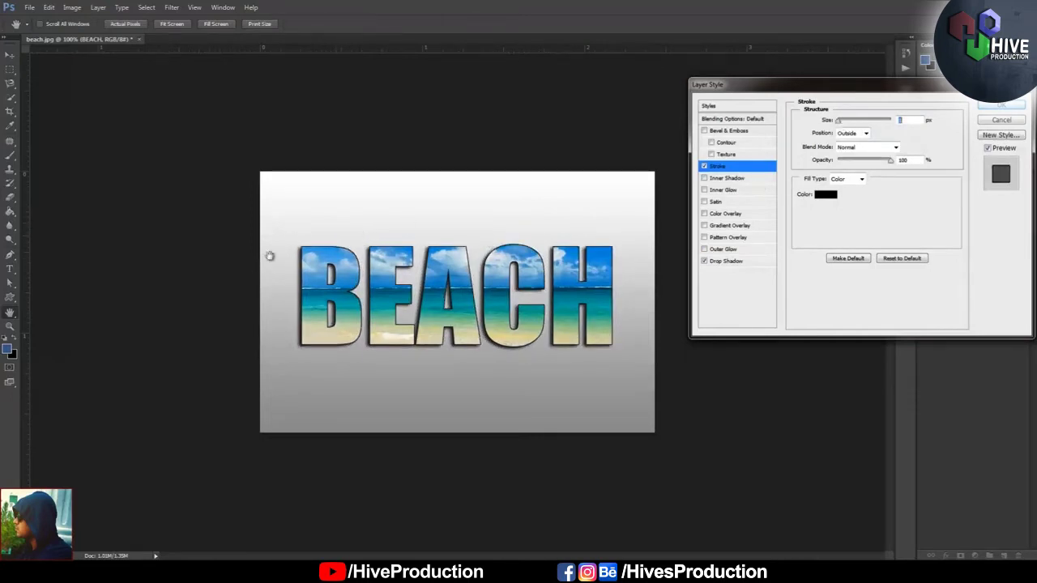
Step: Apply the layer effects, undo them together with the clipping mask, and delete the BEACH layer
{"action": "left_click", "coordinate": [988, 108]}
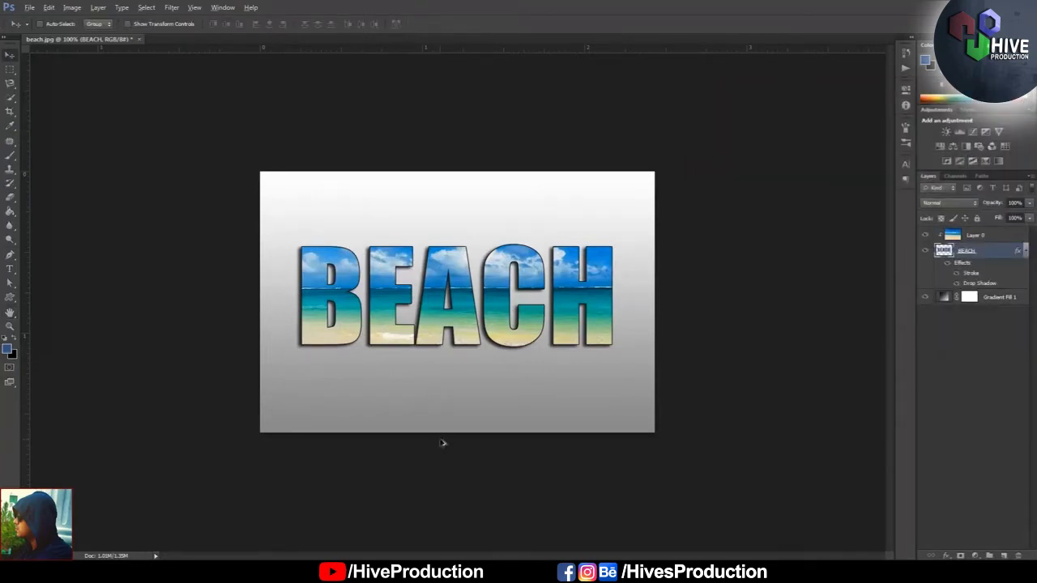
{"action": "key", "text": "ctrl+alt+z"}
{"action": "key", "text": "ctrl+alt+z"}
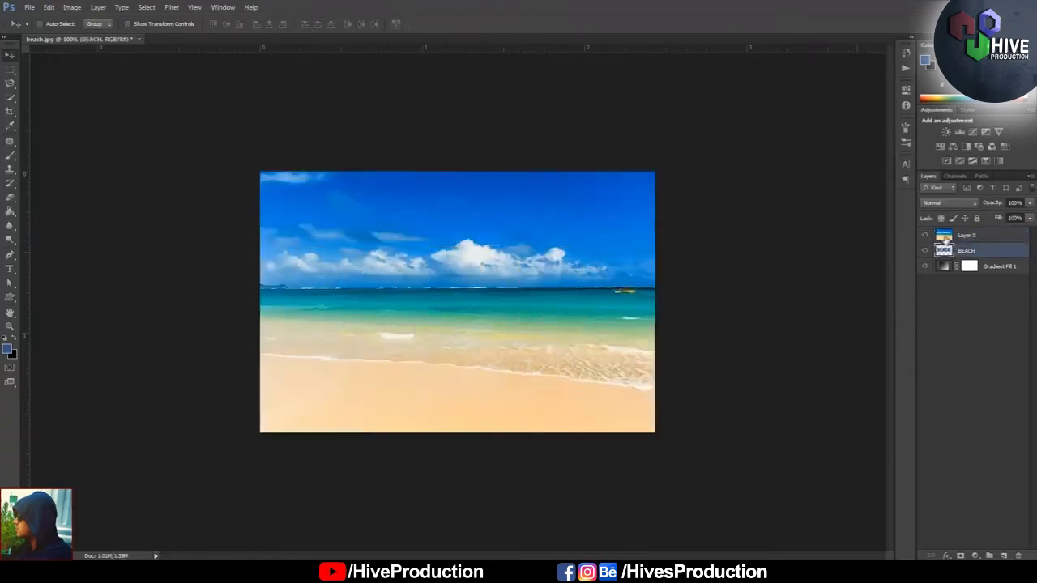
{"action": "left_click_drag", "start_coordinate": [998, 255], "coordinate": [1019, 557]}
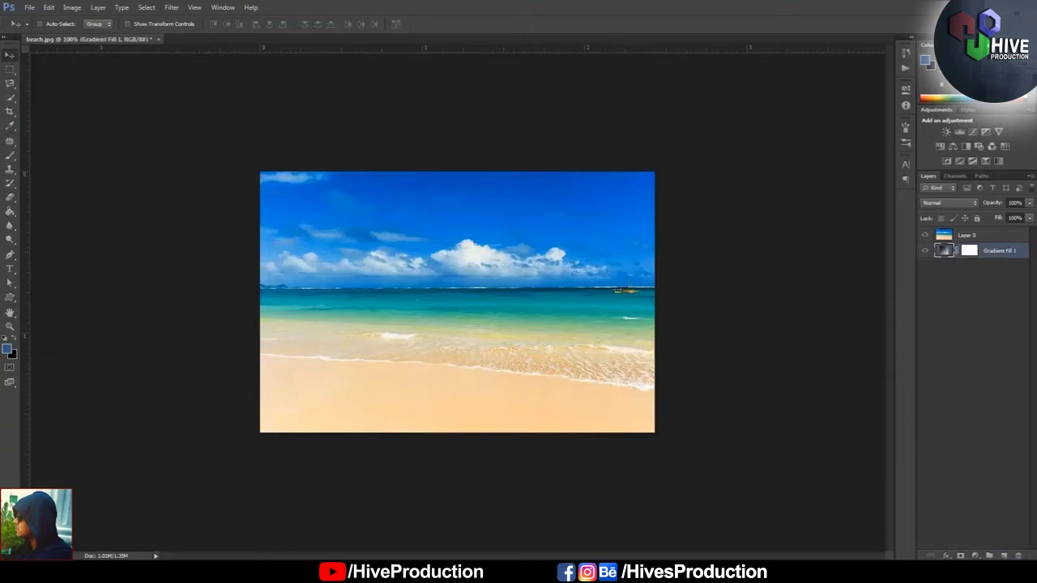
Step: Add an empty layer above the beach photo and draw a large yin-yang custom shape path in the middle of the canvas
{"action": "left_click", "coordinate": [976, 236]}
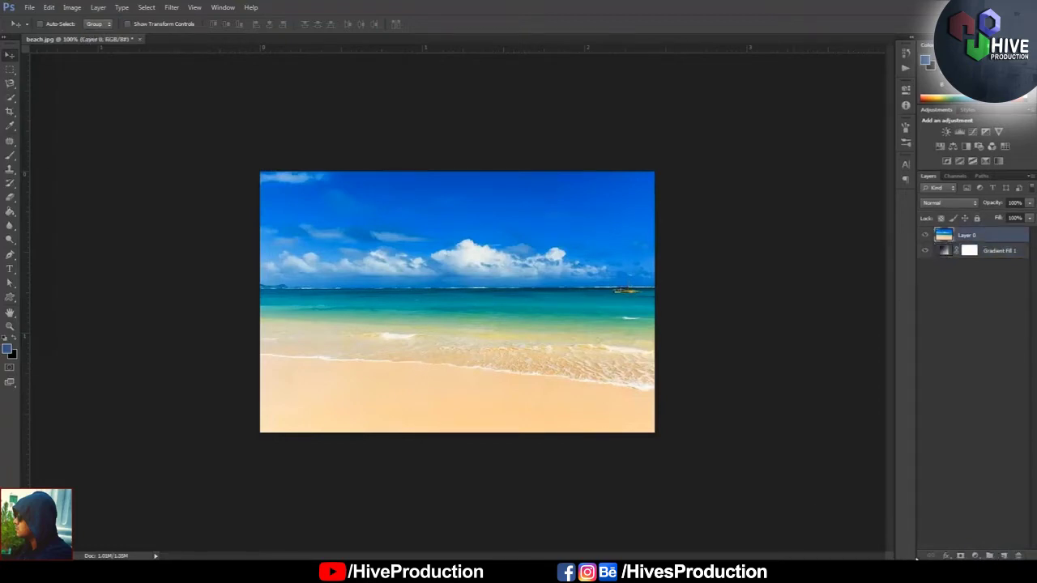
{"action": "left_click", "coordinate": [1004, 556]}
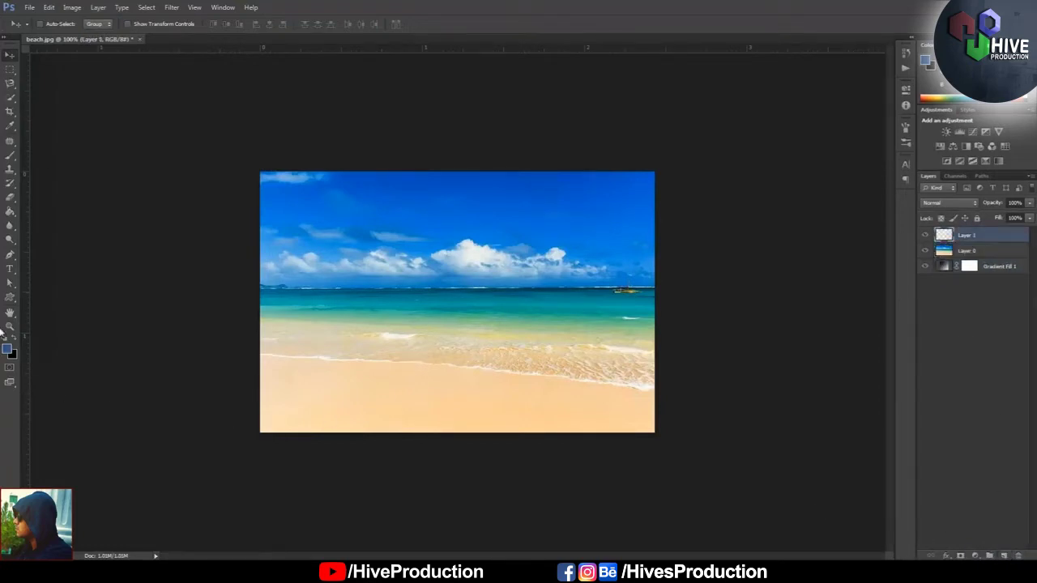
{"action": "left_click", "coordinate": [10, 297]}
{"action": "left_click", "coordinate": [336, 24]}
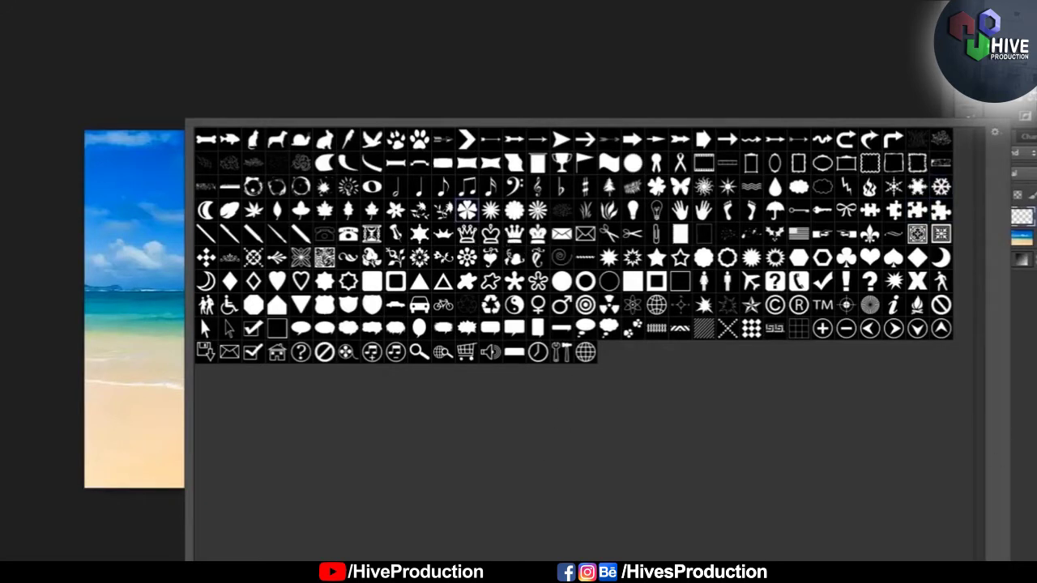
{"action": "double_click", "coordinate": [515, 304]}
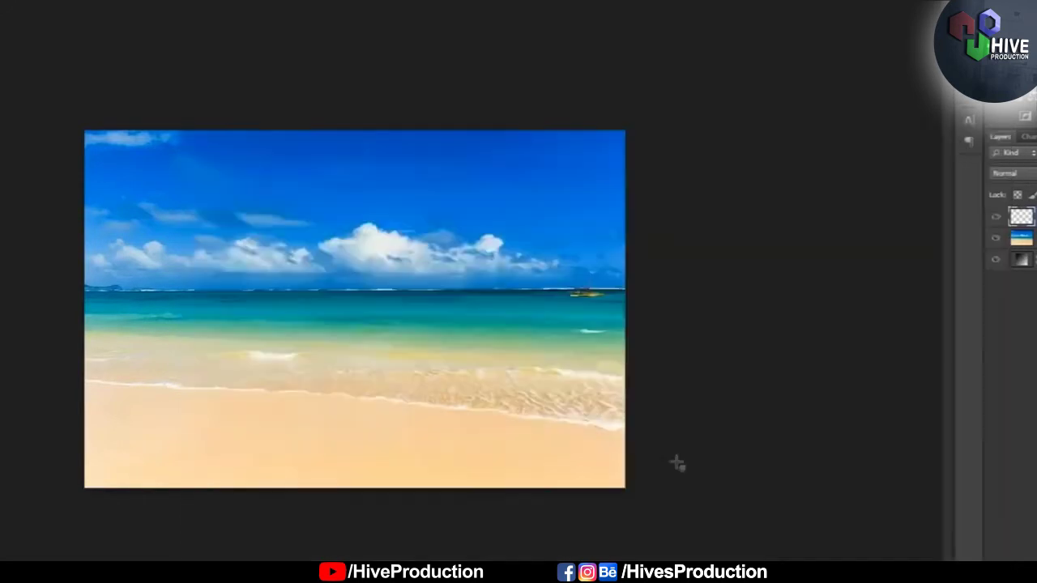
{"action": "left_click_drag", "start_coordinate": [426, 371], "coordinate": [530, 477]}
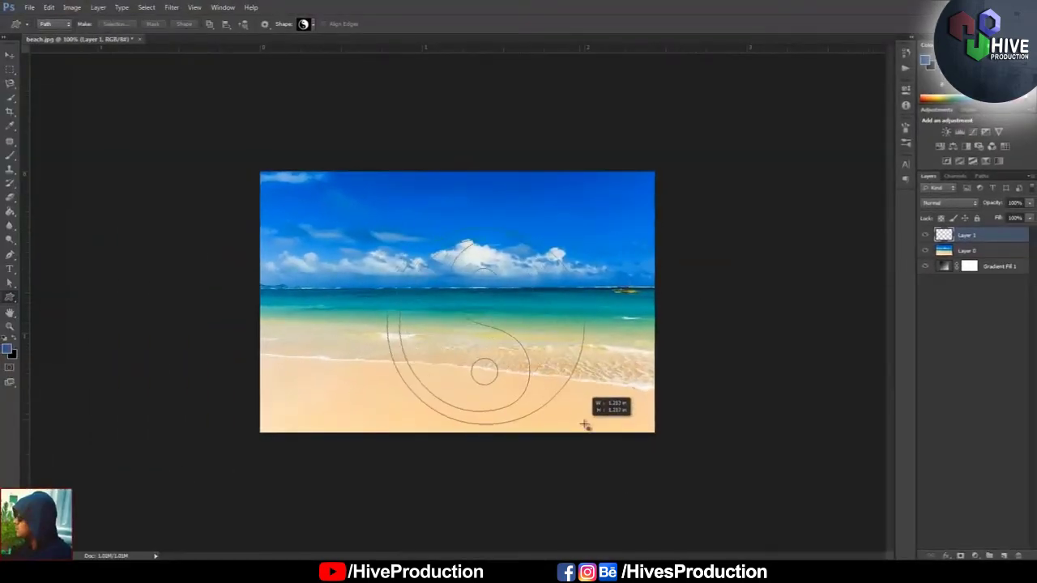
{"action": "mouse_move", "coordinate": [585, 425]}
{"action": "left_mouse_down"}
{"action": "mouse_move", "coordinate": [569, 413]}
{"action": "mouse_move", "coordinate": [586, 421]}
{"action": "mouse_move", "coordinate": [574, 424]}
{"action": "left_mouse_up"}
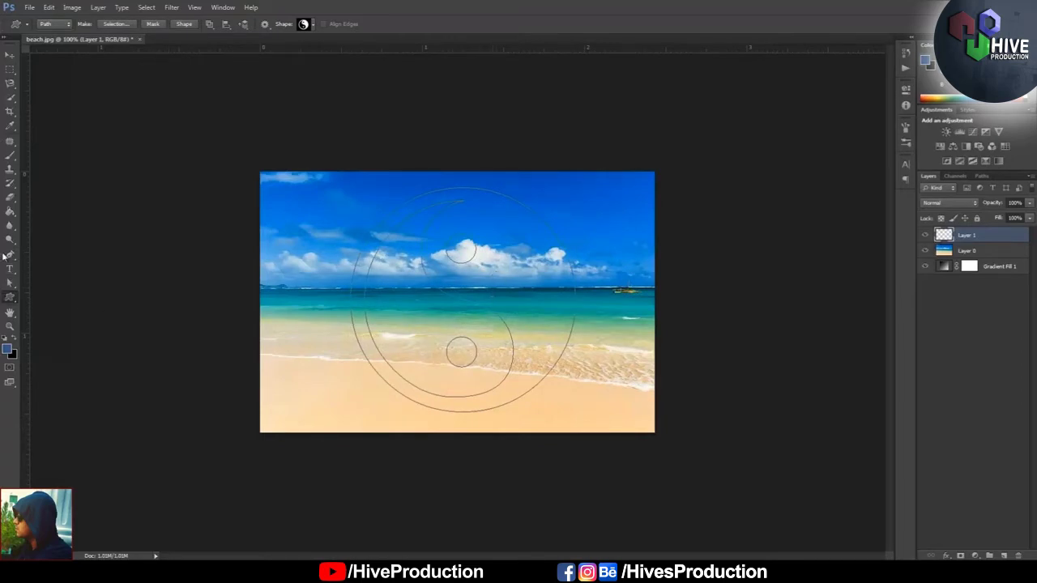
Step: Convert the yin-yang path into a new anti-aliased selection
{"action": "left_click", "coordinate": [9, 256]}
{"action": "right_click", "coordinate": [445, 263]}
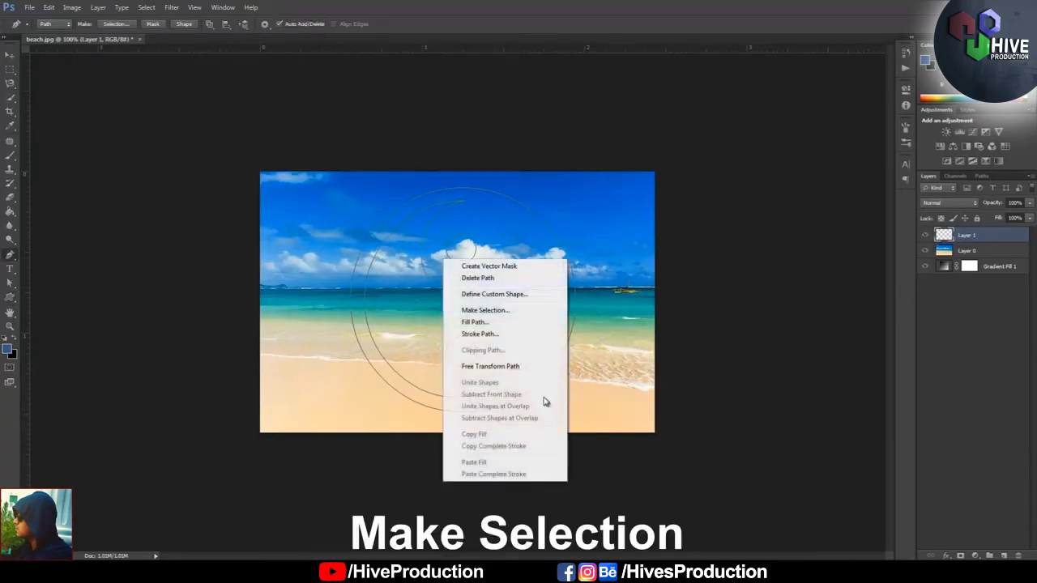
{"action": "left_click", "coordinate": [485, 311]}
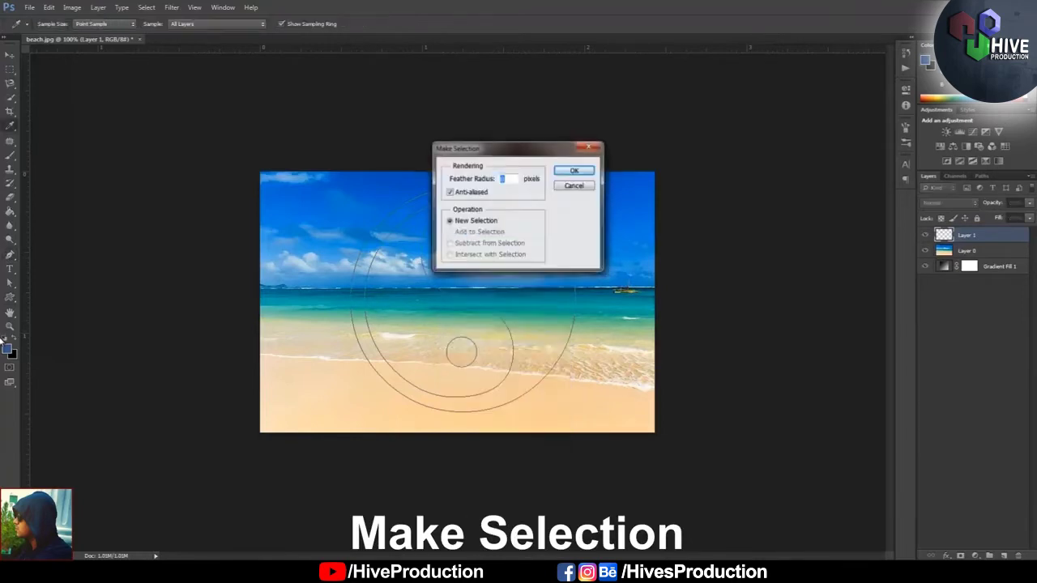
{"action": "key", "text": "Return"}
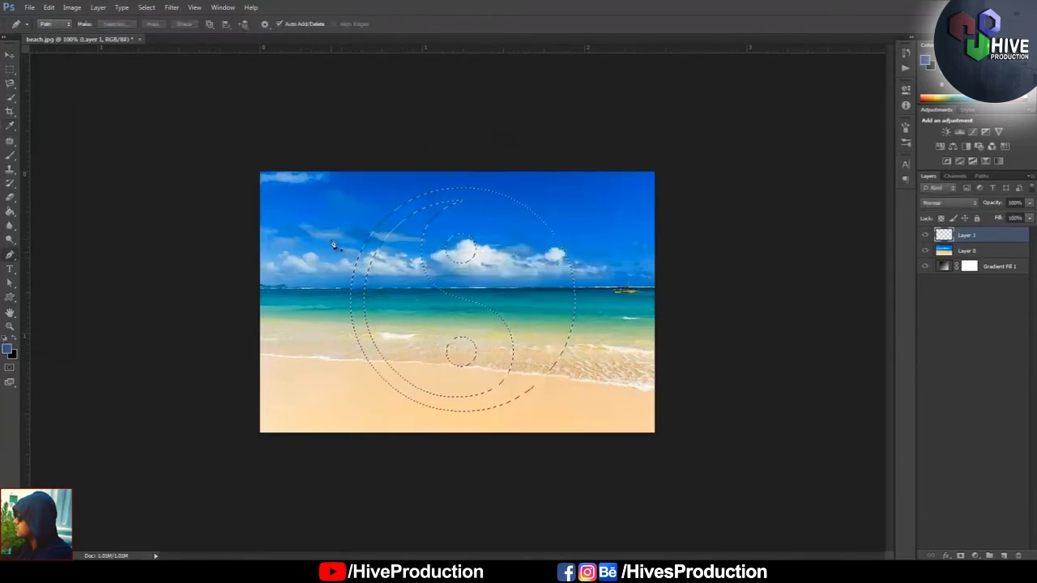
Step: Fill the yin-yang selection with the blue foreground colour on the new layer and deselect it
{"action": "left_click", "coordinate": [11, 212]}
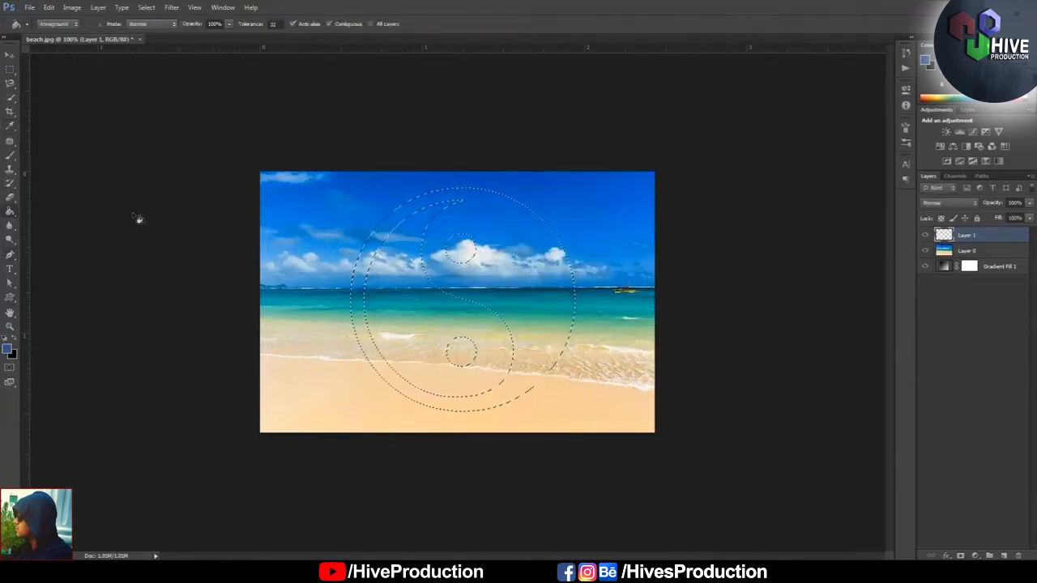
{"action": "left_click", "coordinate": [501, 258]}
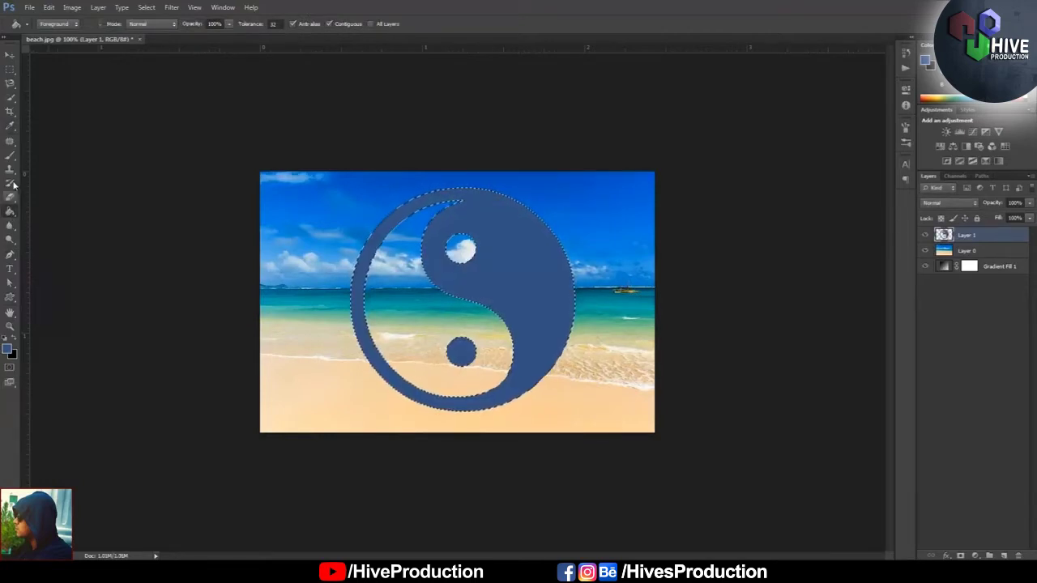
{"action": "left_click", "coordinate": [147, 8]}
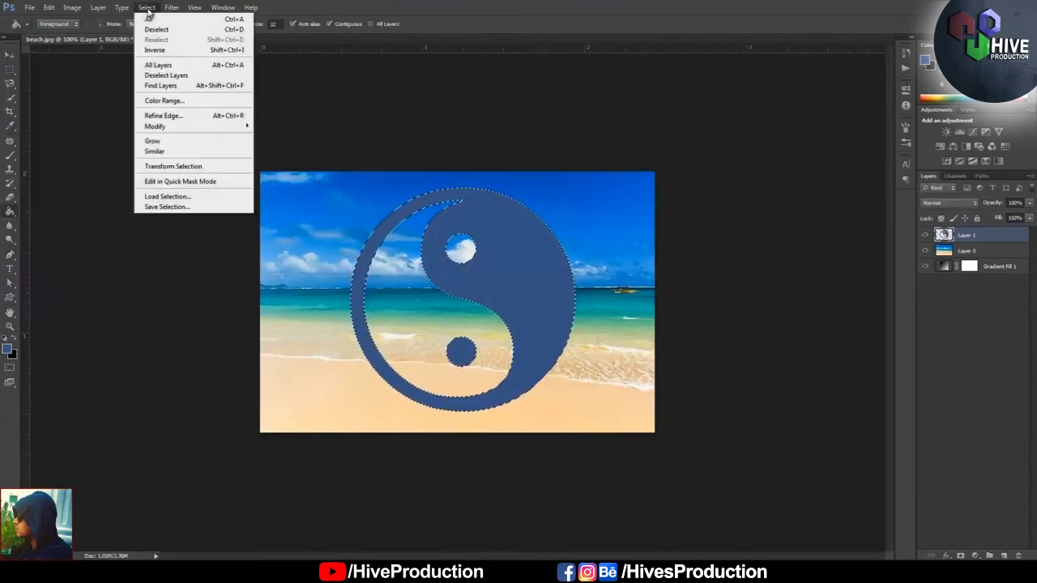
{"action": "left_click", "coordinate": [156, 29]}
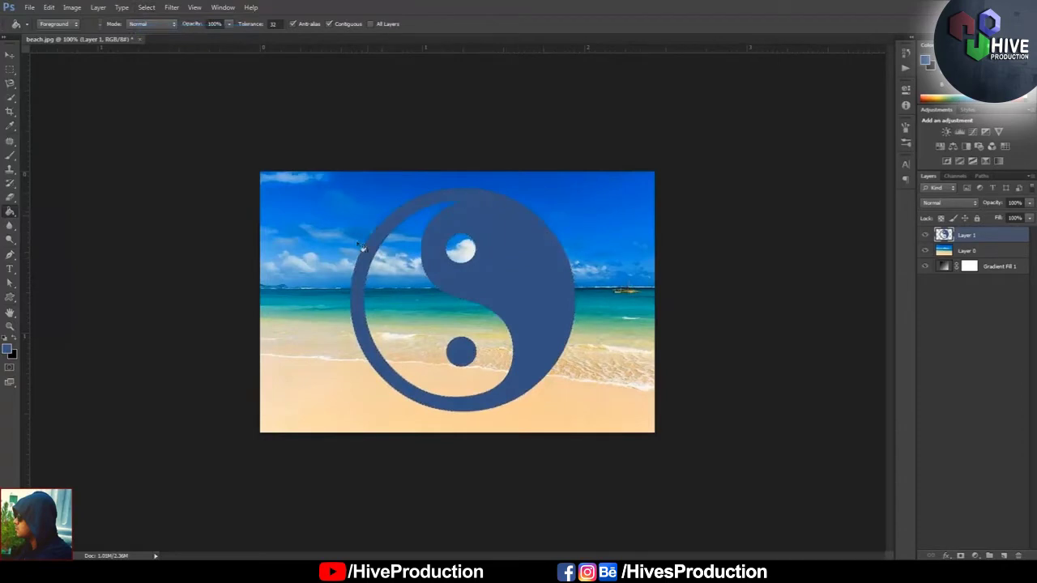
Step: Place the yin-yang layer beneath the beach photo, clip the photo to the symbol and inspect the result up close
{"action": "left_click", "coordinate": [9, 54]}
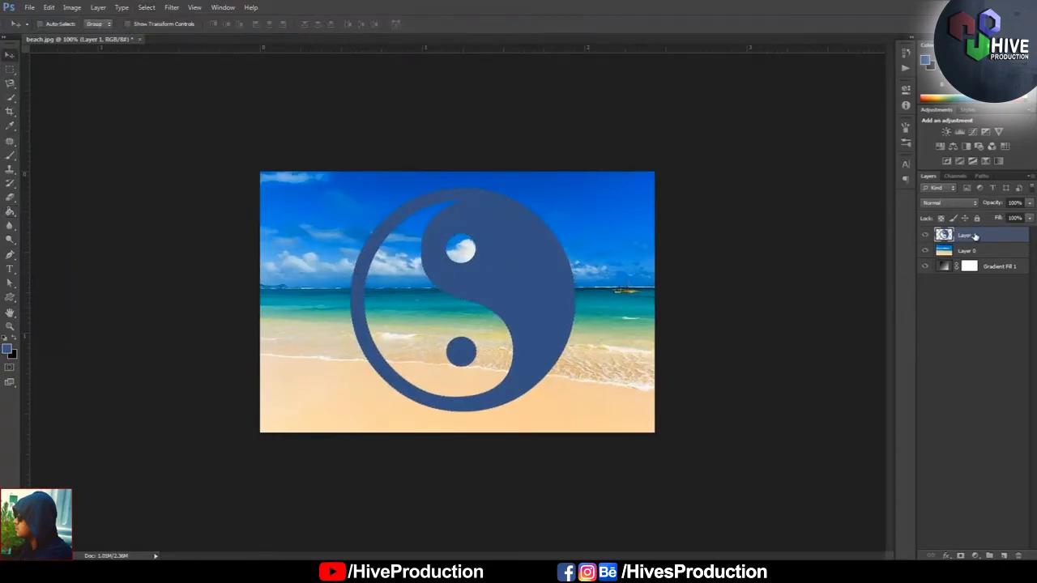
{"action": "left_click_drag", "start_coordinate": [974, 236], "coordinate": [962, 260]}
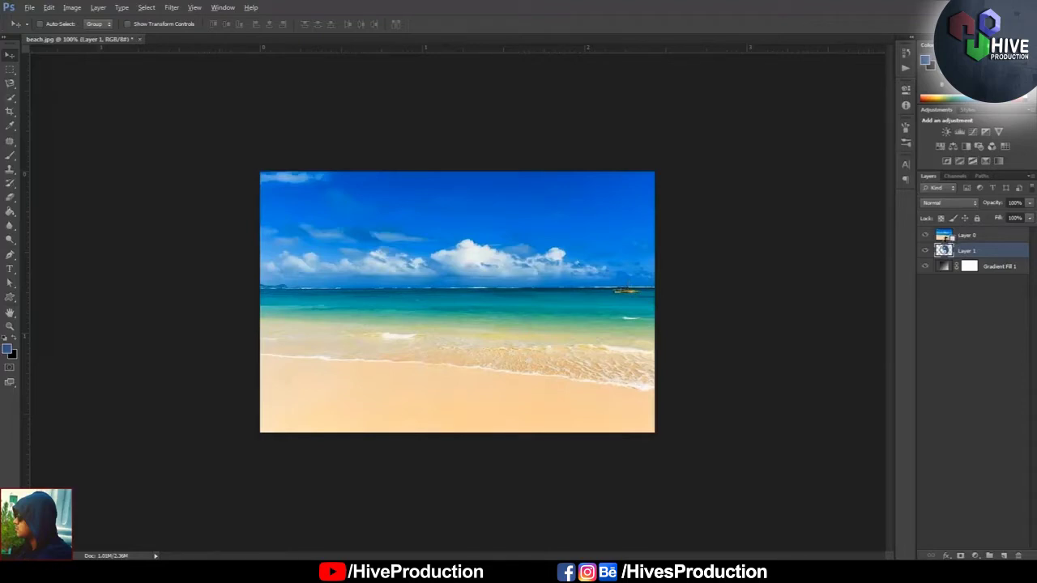
{"action": "left_click", "coordinate": [944, 242], "text": "alt"}
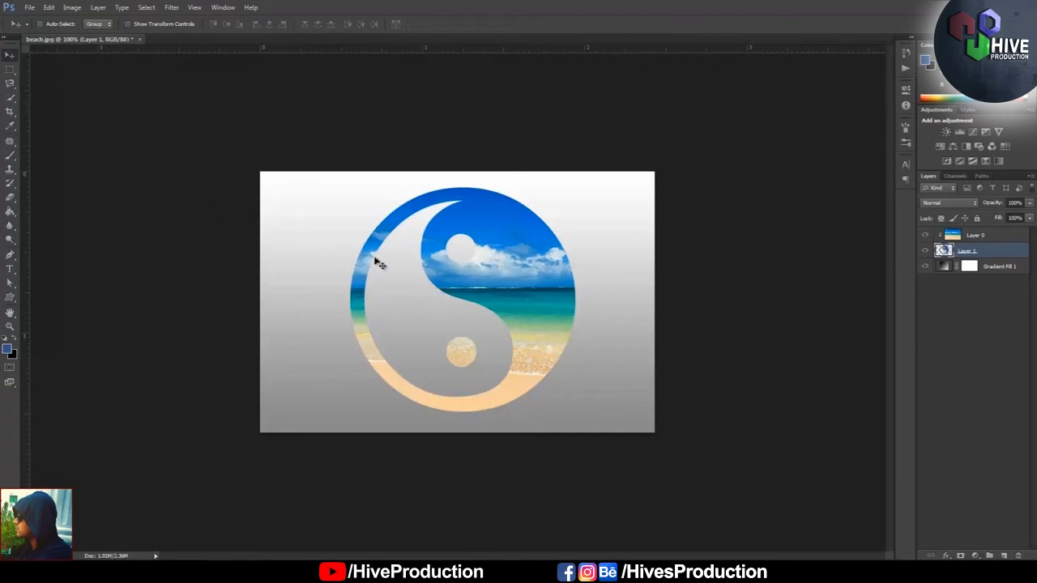
{"action": "key", "text": "ctrl+plus"}
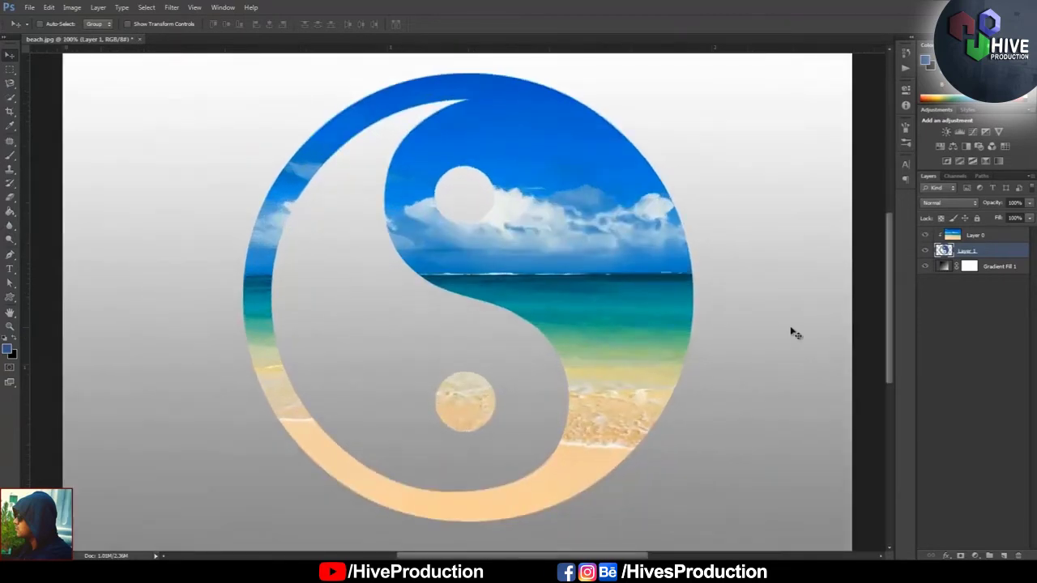
{"action": "key", "text": "ctrl+minus"}
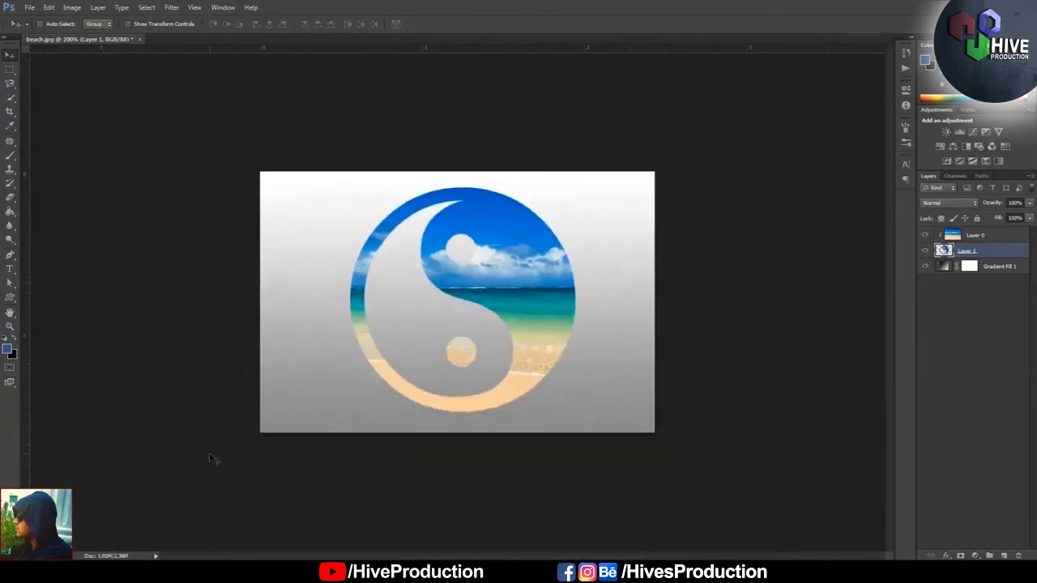
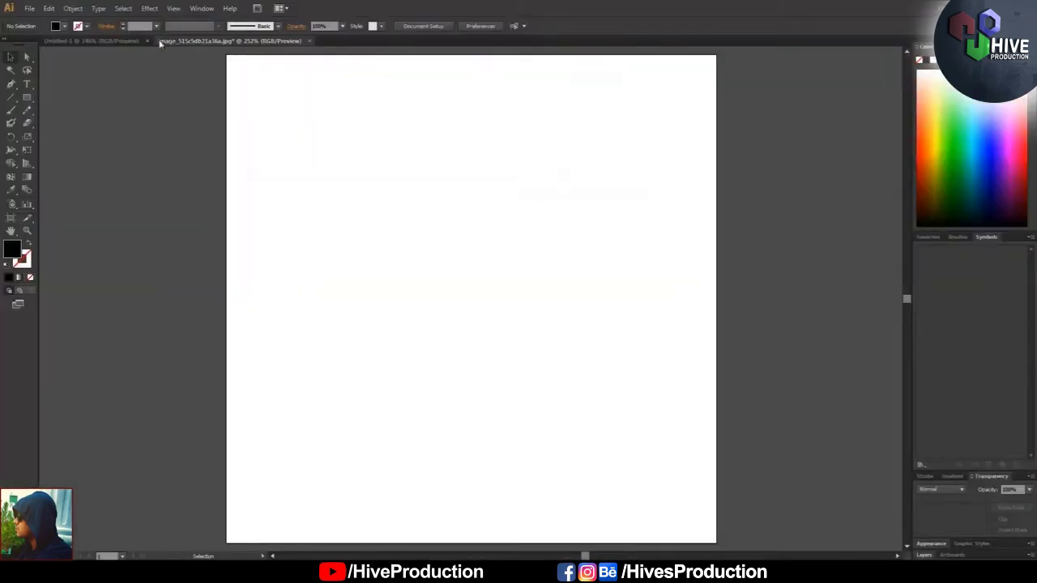
Step: Switch to Illustrator and close the document image_515c5db21a36a.jpg without saving its changes
{"action": "left_click", "coordinate": [104, 40]}
{"action": "left_click", "coordinate": [162, 41]}
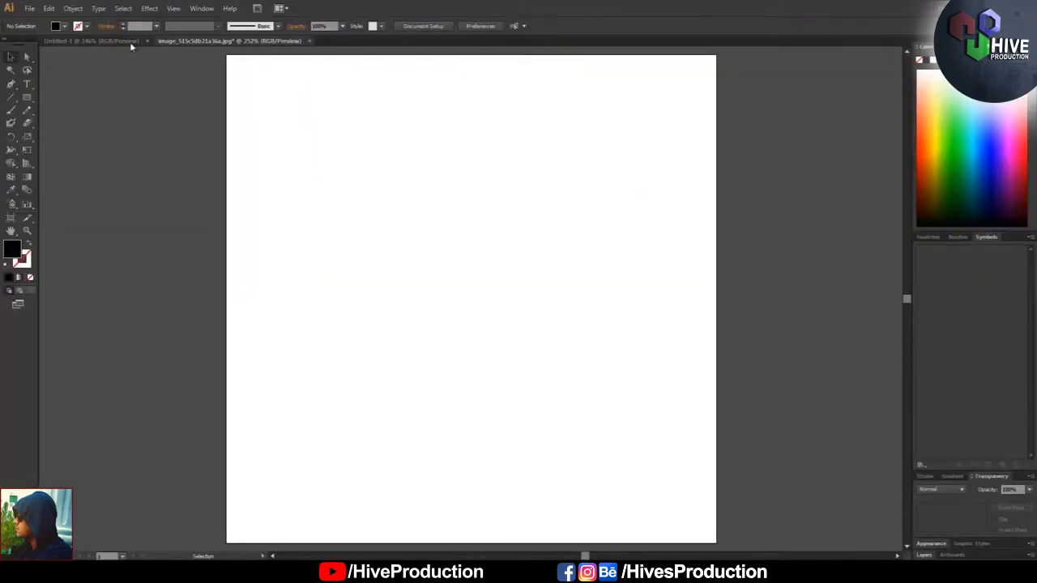
{"action": "left_click", "coordinate": [311, 41]}
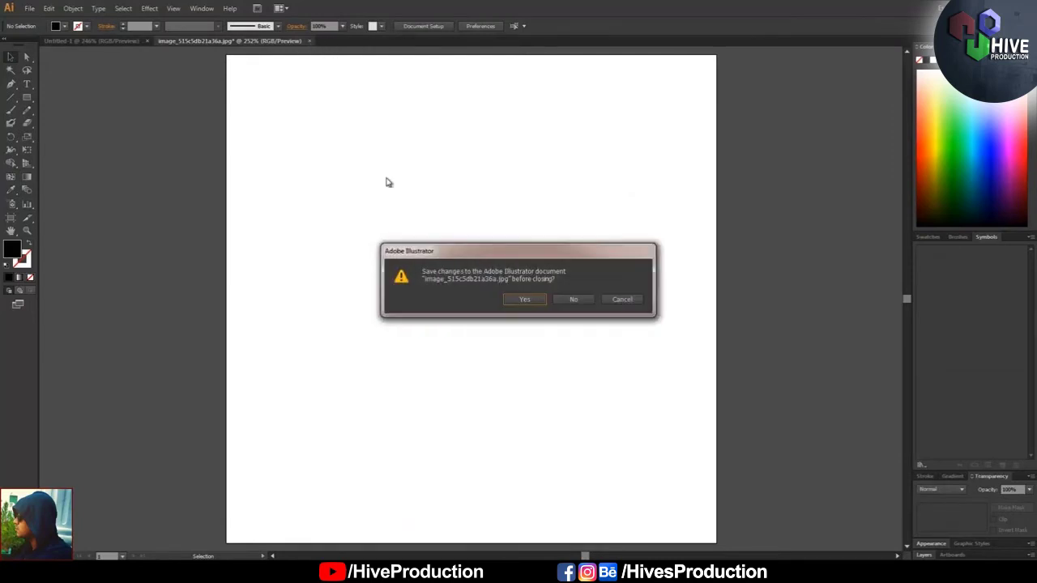
{"action": "left_click", "coordinate": [570, 300]}
Step: Open the beach JPG image from the Desktop
{"action": "left_click", "coordinate": [29, 8]}
{"action": "left_click", "coordinate": [49, 40]}
{"action": "double_click", "coordinate": [210, 48]}
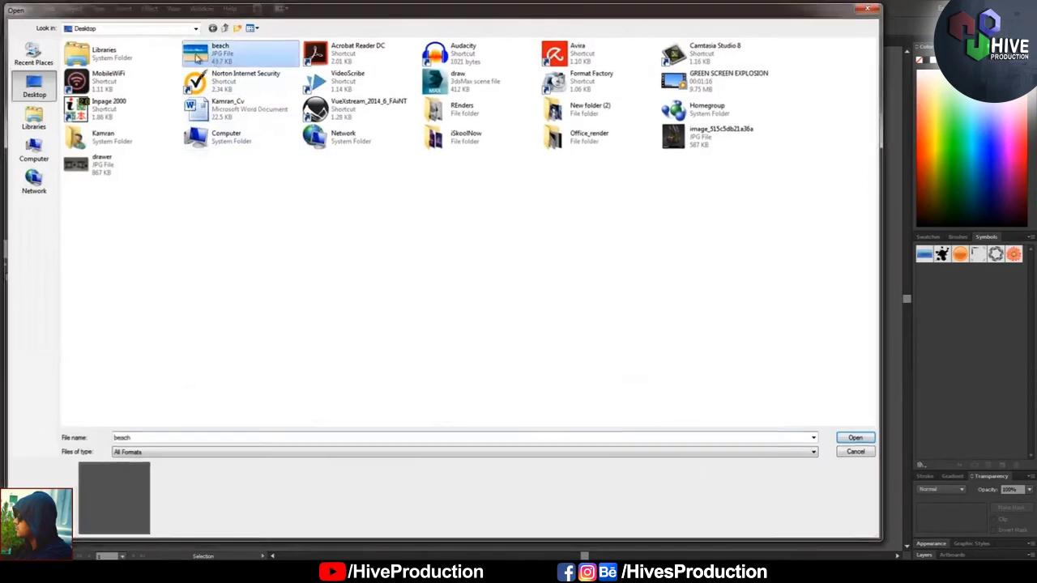
Step: Scale the beach photo up proportionally about its centre to about 4.59 by 3.06 in on the artboard
{"action": "left_click", "coordinate": [460, 298]}
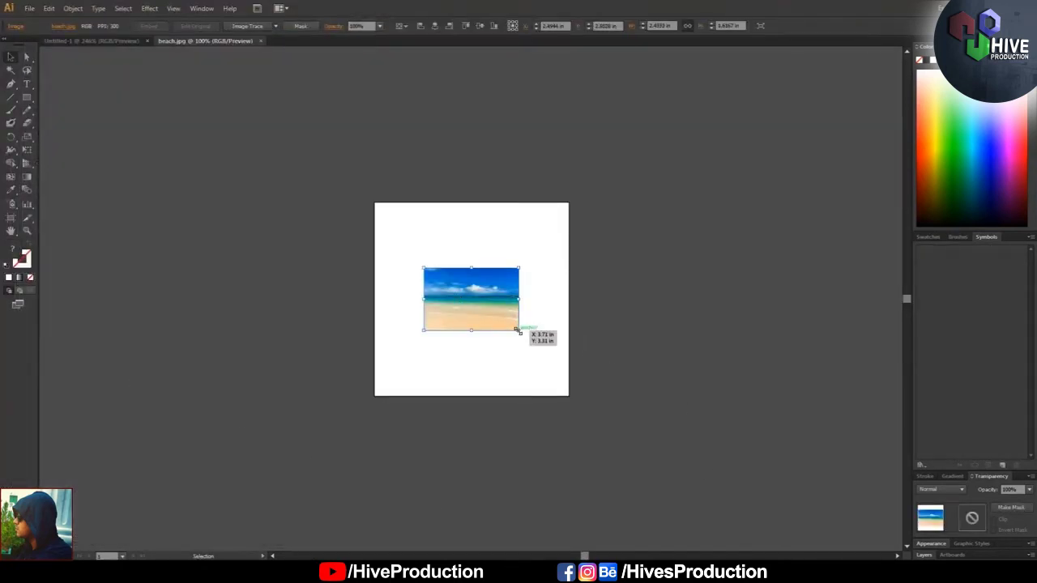
{"action": "left_click", "coordinate": [541, 350]}
{"action": "left_click", "coordinate": [517, 328]}
{"action": "left_click_drag", "start_coordinate": [518, 329], "coordinate": [559, 386]}
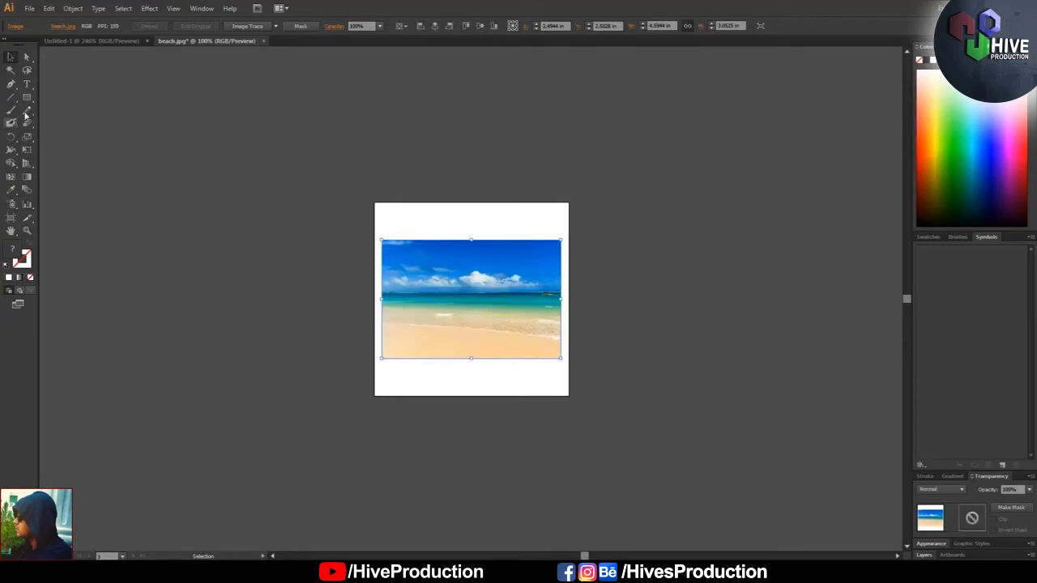
Step: Add the text SEA over the beach photo, just above the horizon left of centre
{"action": "left_click", "coordinate": [27, 83]}
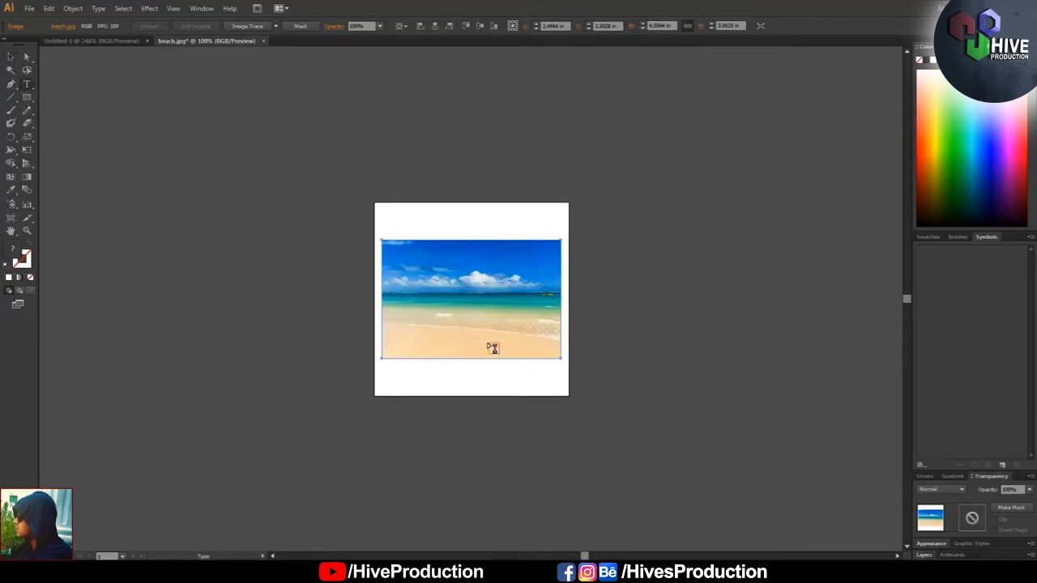
{"action": "left_click", "coordinate": [433, 296]}
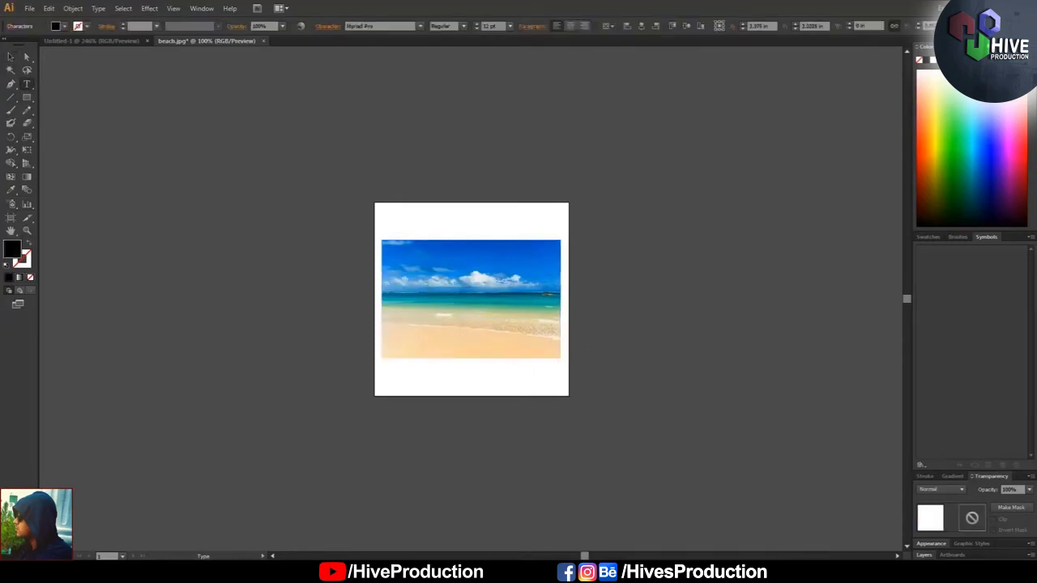
{"action": "key", "text": "ctrl+a"}
{"action": "left_click", "coordinate": [11, 57]}
{"action": "key", "text": "ctrl+plus"}
{"action": "key", "text": "ctrl+plus"}
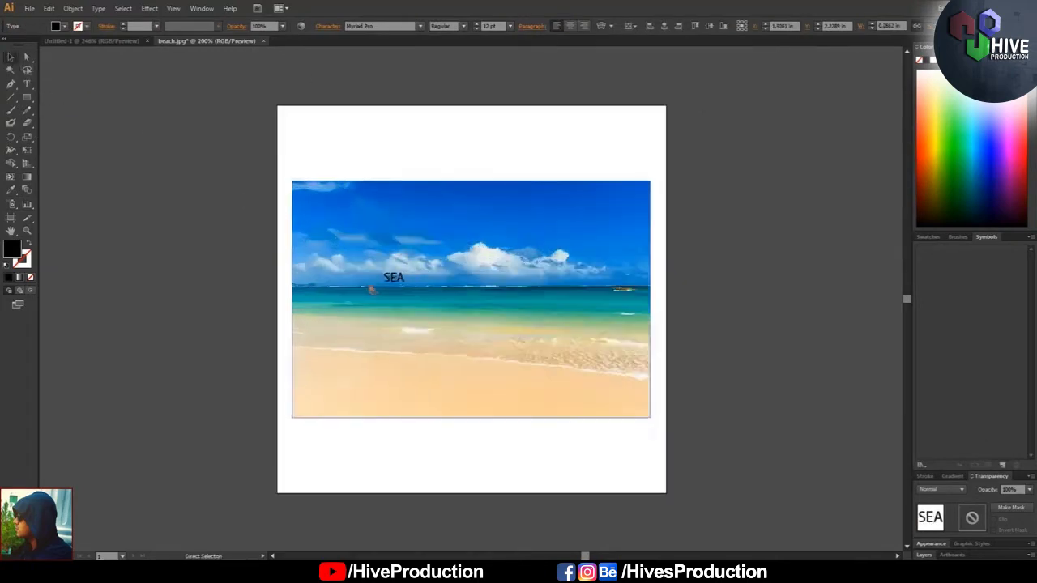
{"action": "key", "text": "ctrl+plus"}
Step: Set the SEA text's font to Arial with the Bold style
{"action": "key", "text": "t"}
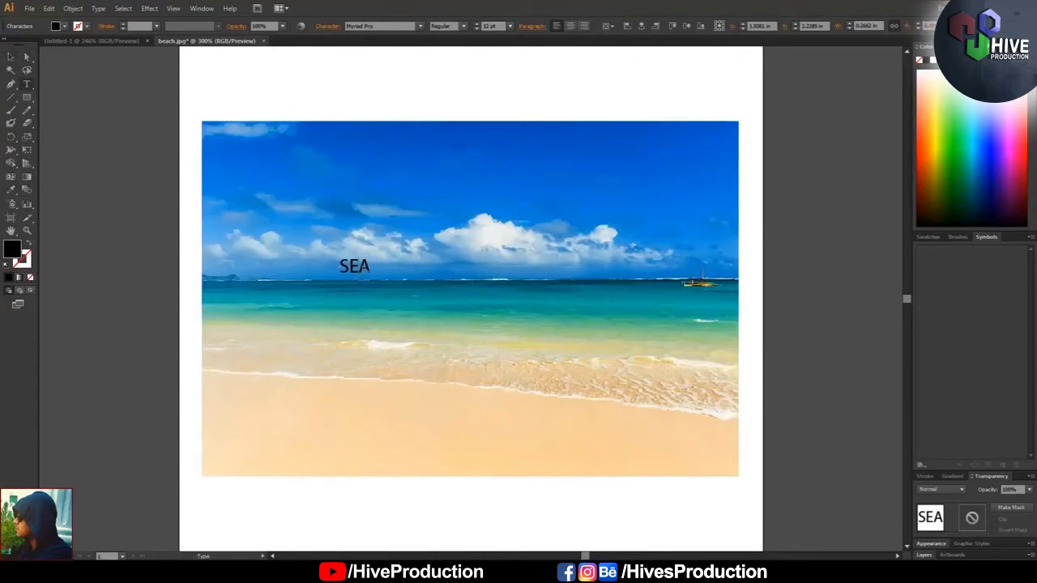
{"action": "left_click_drag", "start_coordinate": [339, 268], "coordinate": [371, 267]}
{"action": "left_click", "coordinate": [360, 26]}
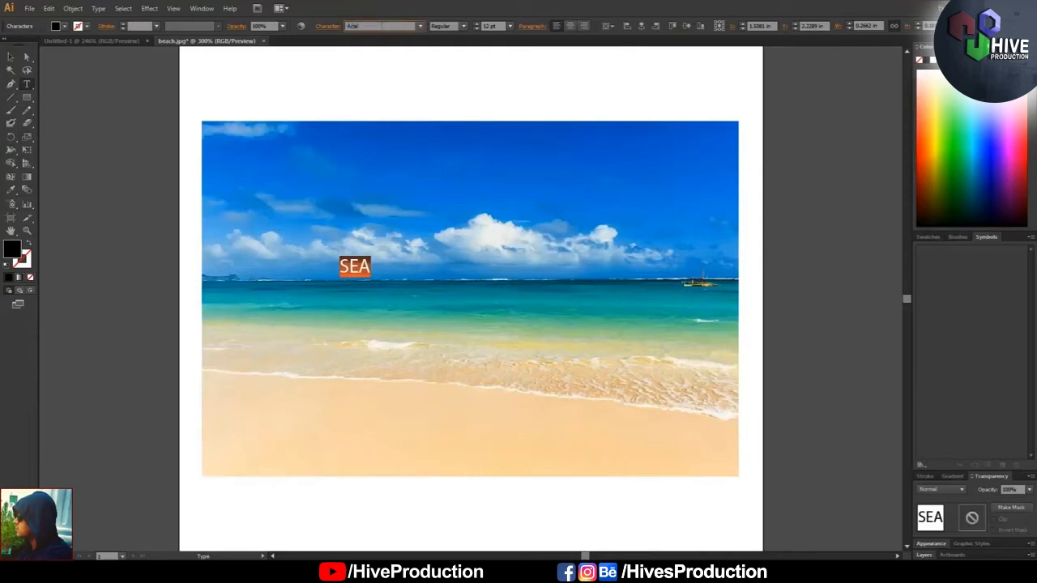
{"action": "key", "text": "Return"}
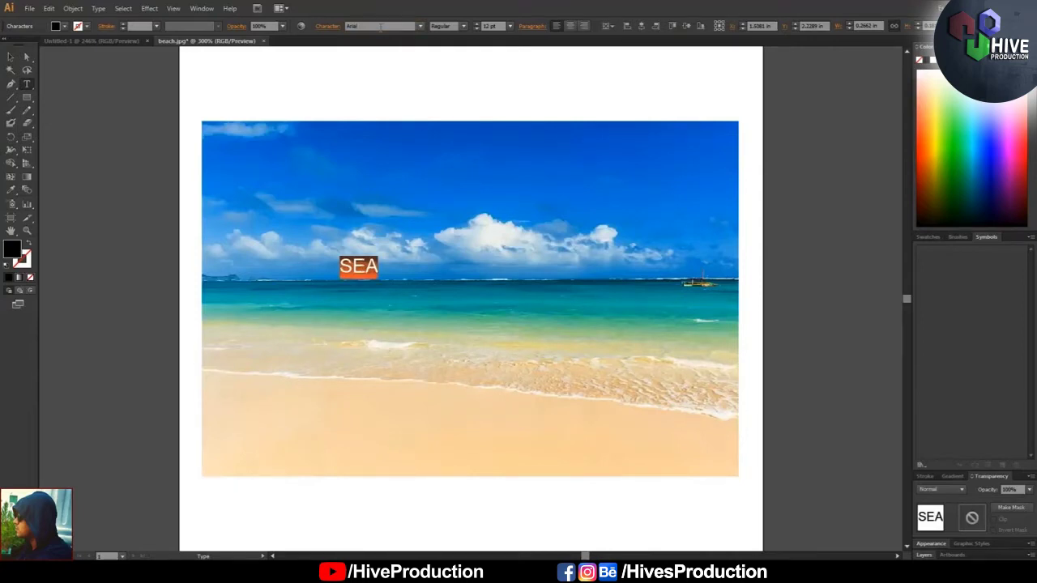
{"action": "left_click", "coordinate": [458, 26]}
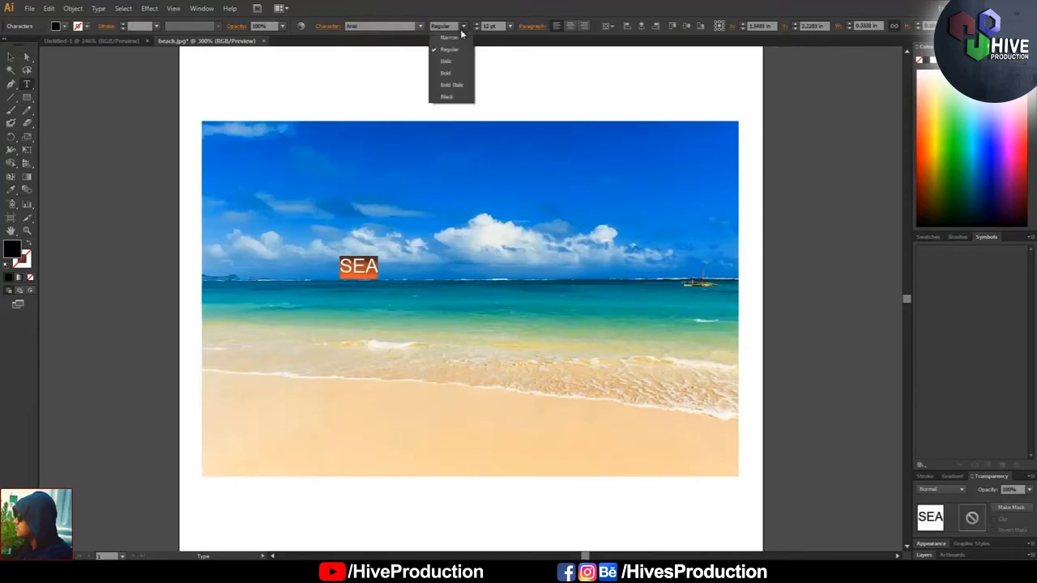
{"action": "left_click", "coordinate": [456, 77]}
{"action": "key", "text": "Escape"}
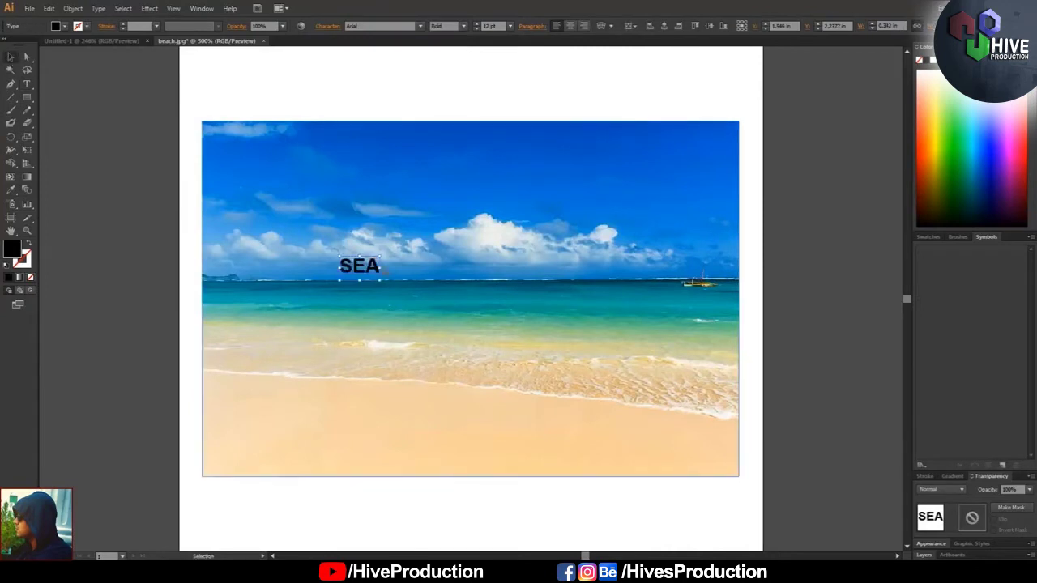
Step: Enlarge the SEA text to about 3 in wide and centre it over the horizon of the beach photo
{"action": "left_click_drag", "start_coordinate": [380, 281], "coordinate": [689, 465]}
{"action": "scroll", "coordinate": [616, 405], "scroll_direction": "down", "scroll_amount": 5}
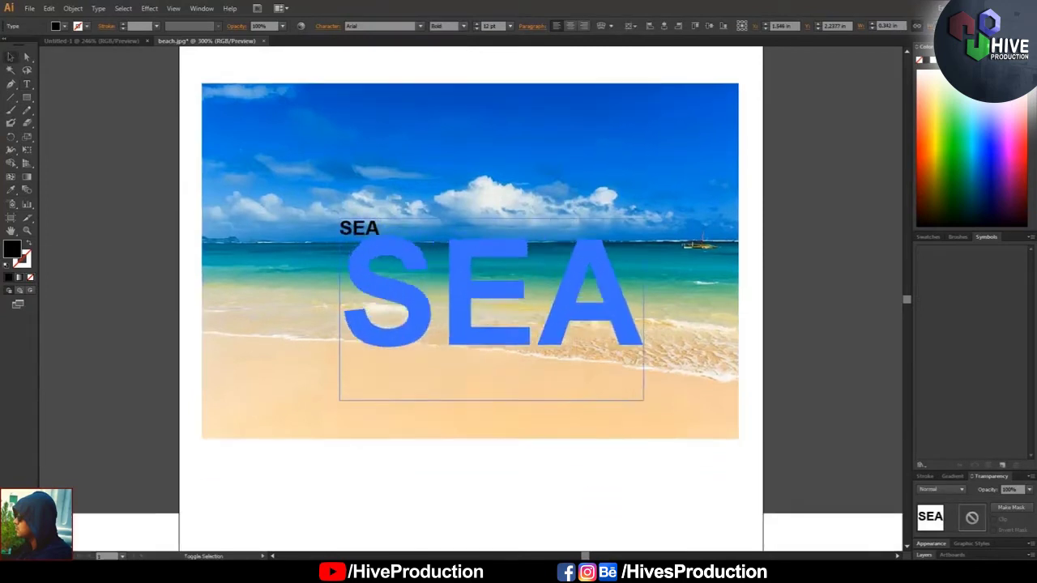
{"action": "scroll", "coordinate": [462, 203], "scroll_direction": "up", "scroll_amount": 3}
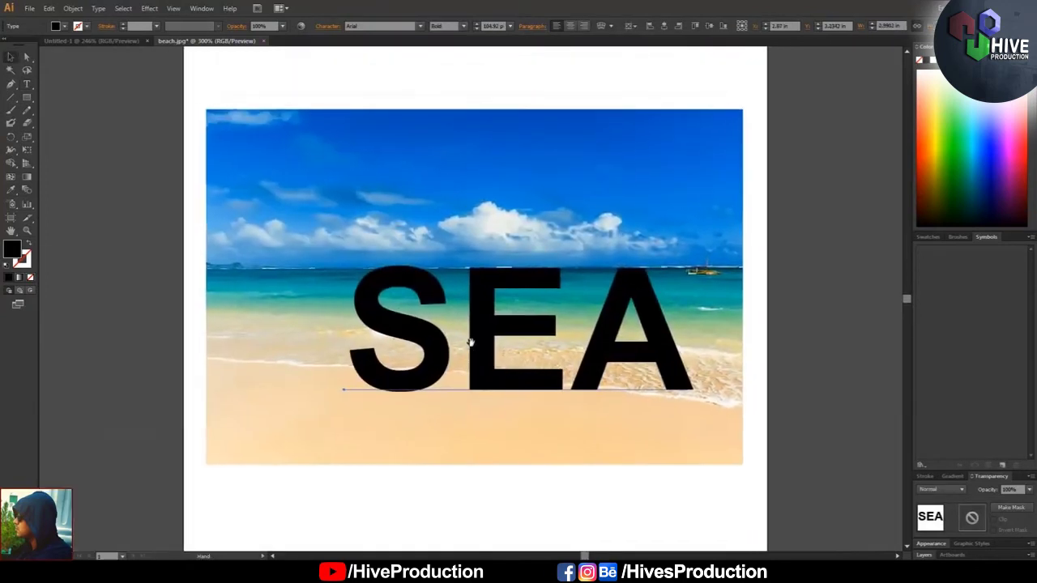
{"action": "left_click_drag", "start_coordinate": [484, 342], "coordinate": [450, 284]}
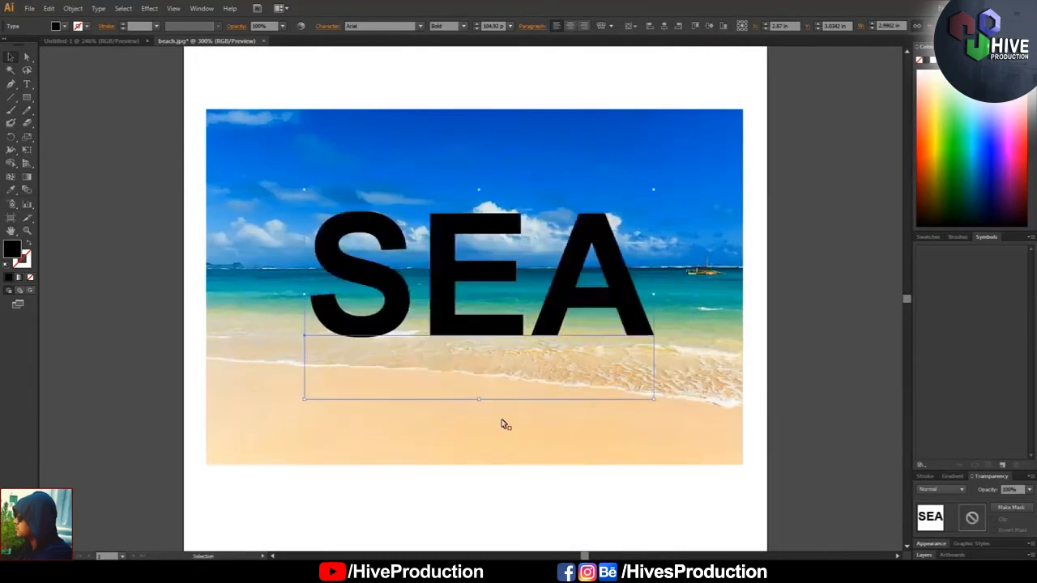
Step: Clip the beach photo to the SEA text, release the clipping mask and deselect everything
{"action": "left_click_drag", "start_coordinate": [260, 79], "coordinate": [467, 378]}
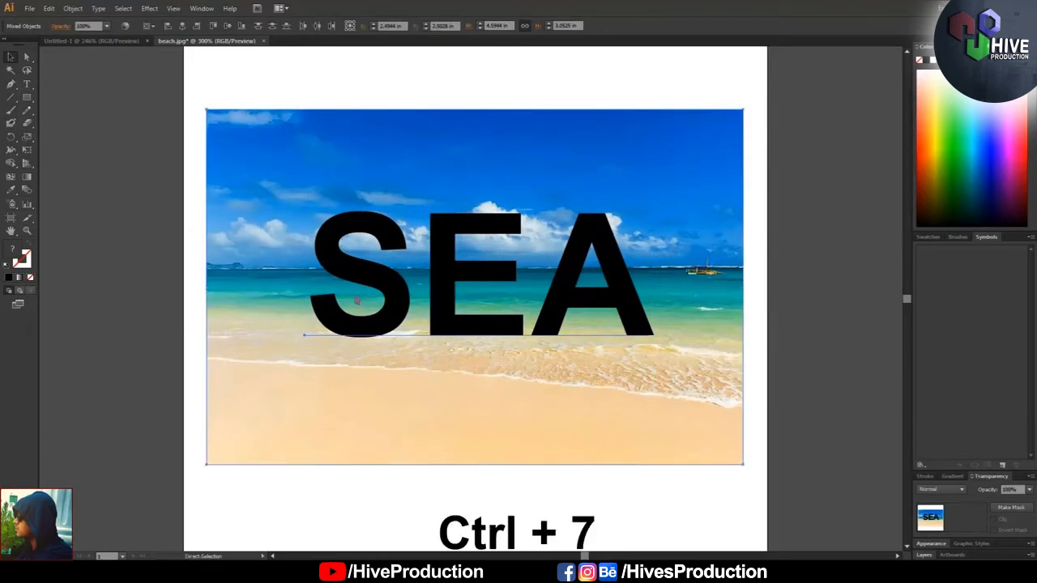
{"action": "key", "text": "ctrl+7"}
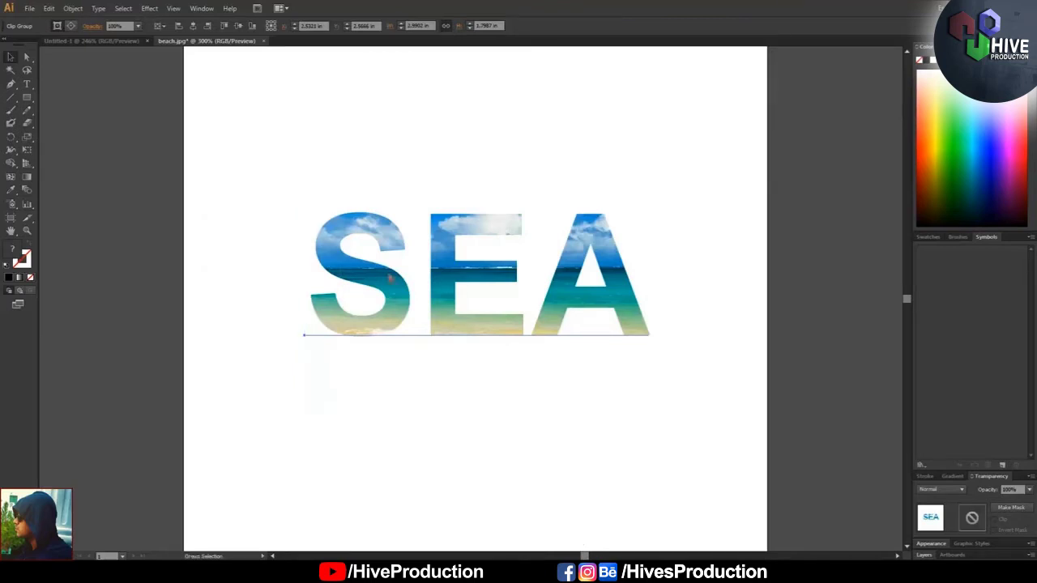
{"action": "key", "text": "ctrl+alt+7"}
{"action": "left_click", "coordinate": [139, 116]}
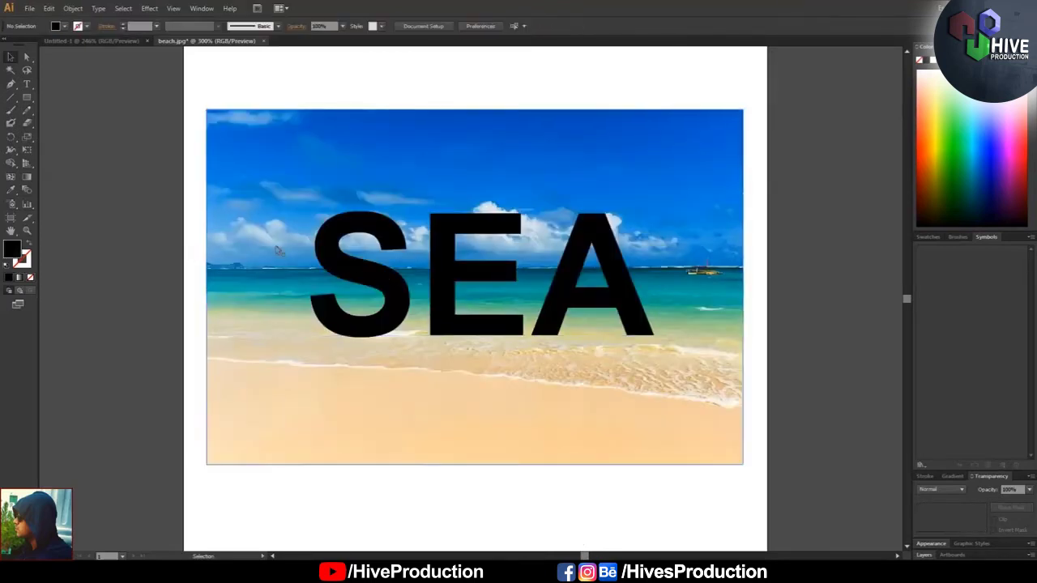
Step: Select the SEA text together with the photo, make a clipping mask from them again, and undo it
{"action": "left_click_drag", "start_coordinate": [189, 82], "coordinate": [569, 410]}
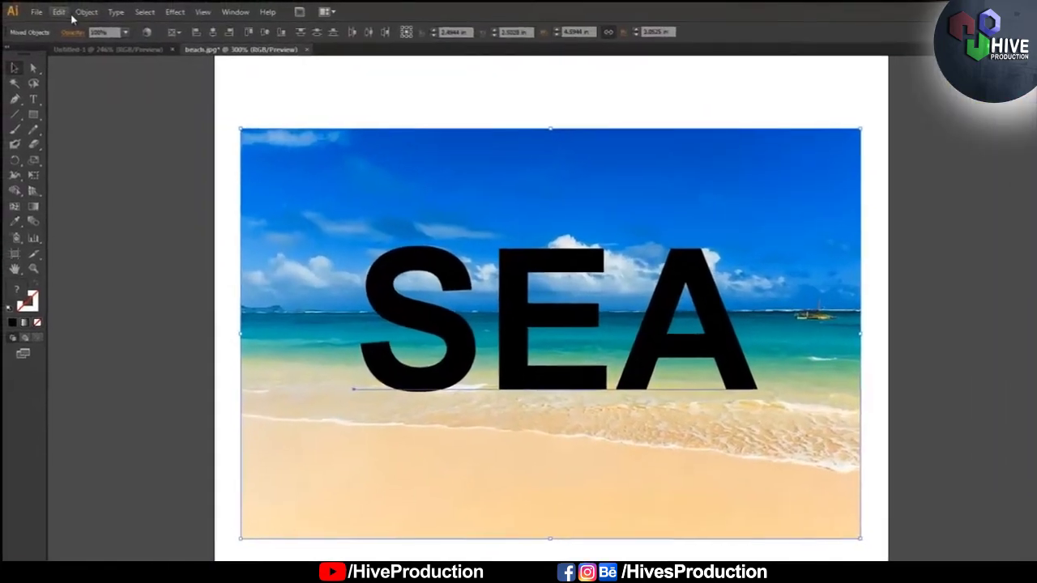
{"action": "left_click", "coordinate": [86, 12]}
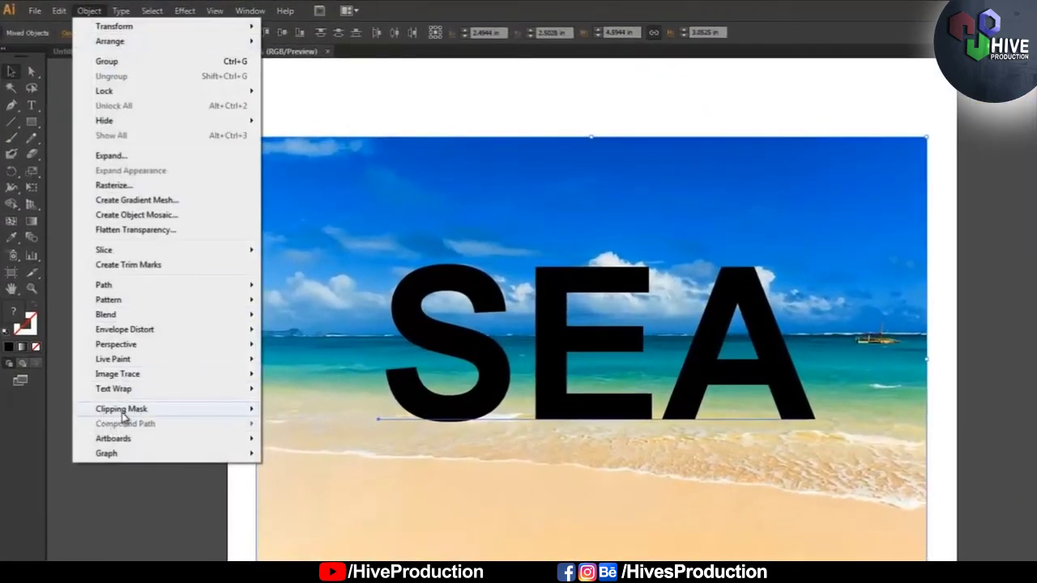
{"action": "mouse_move", "coordinate": [136, 415]}
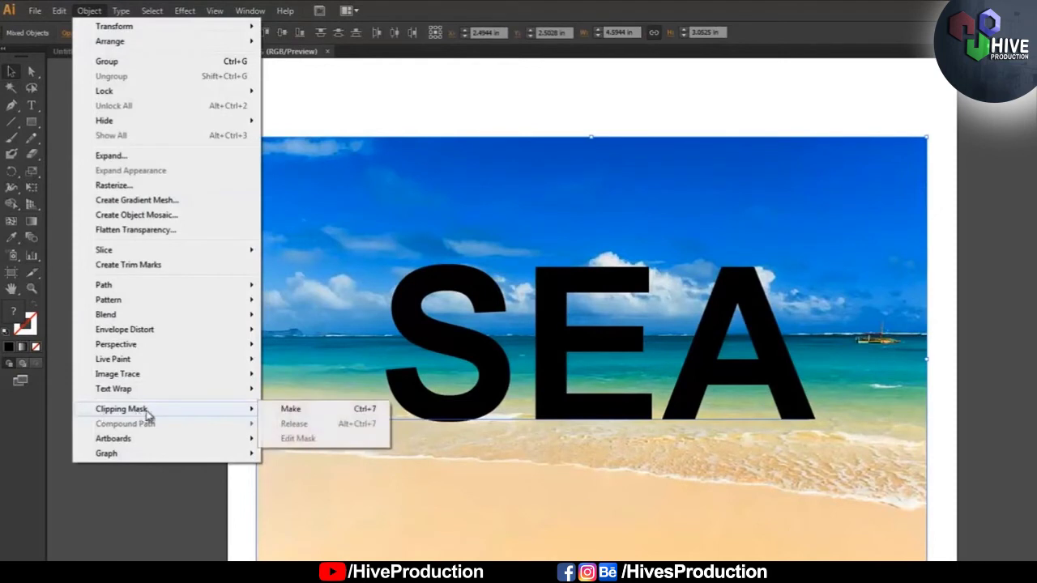
{"action": "left_click", "coordinate": [291, 411]}
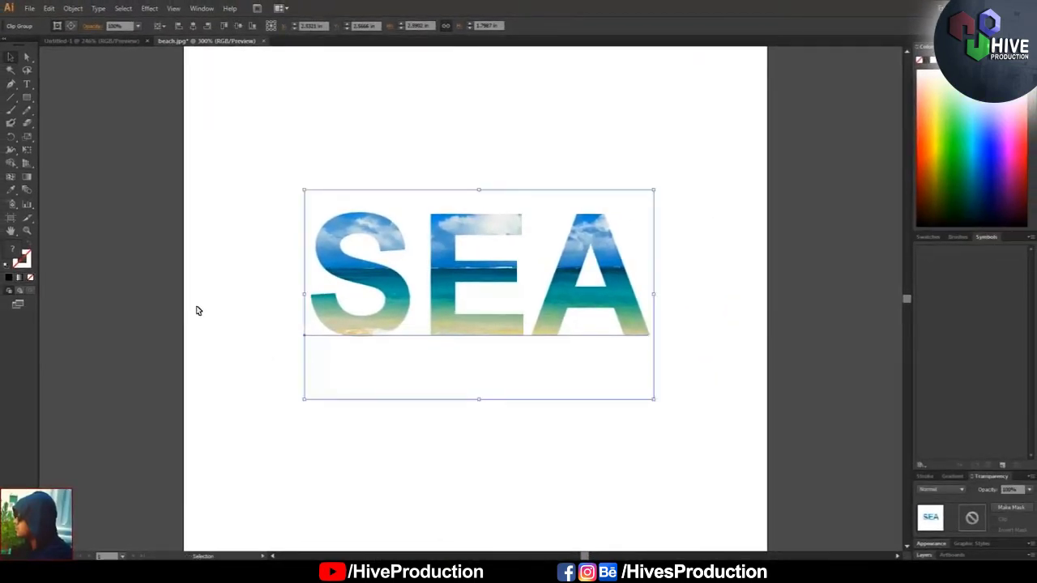
{"action": "key", "text": "ctrl+z"}
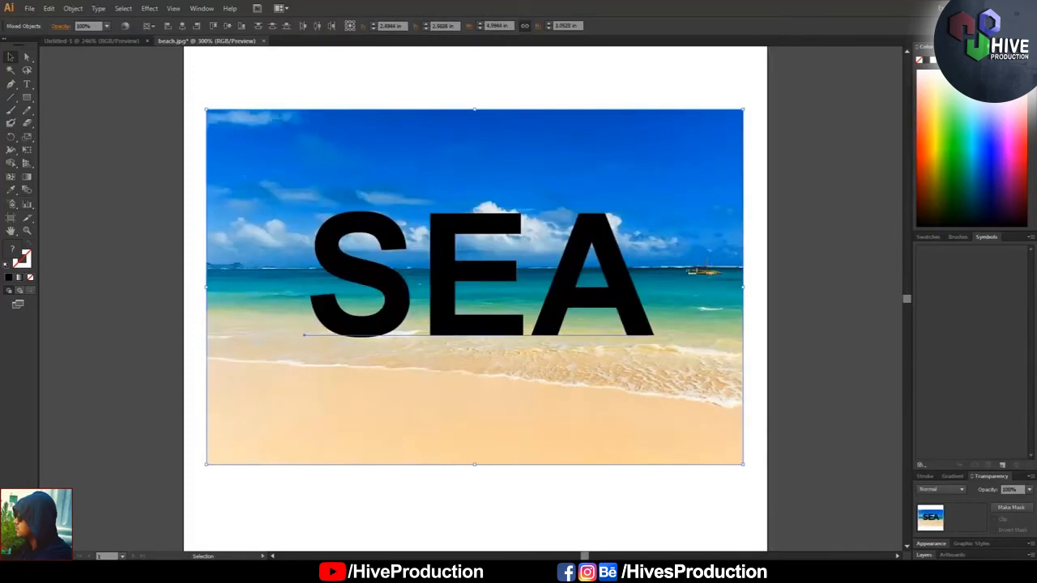
{"action": "left_click", "coordinate": [185, 307]}
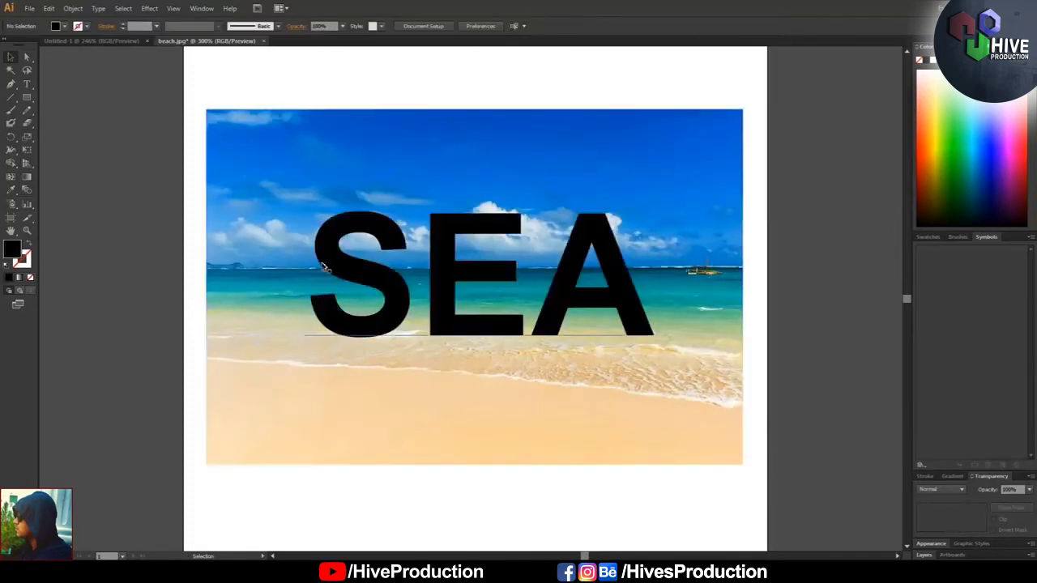
Step: Move the SEA text up into the sky and draw a black rectangle about 2.88 by 0.94 in below it
{"action": "left_click", "coordinate": [377, 278]}
{"action": "left_click_drag", "start_coordinate": [378, 278], "coordinate": [378, 233]}
{"action": "left_click", "coordinate": [26, 98]}
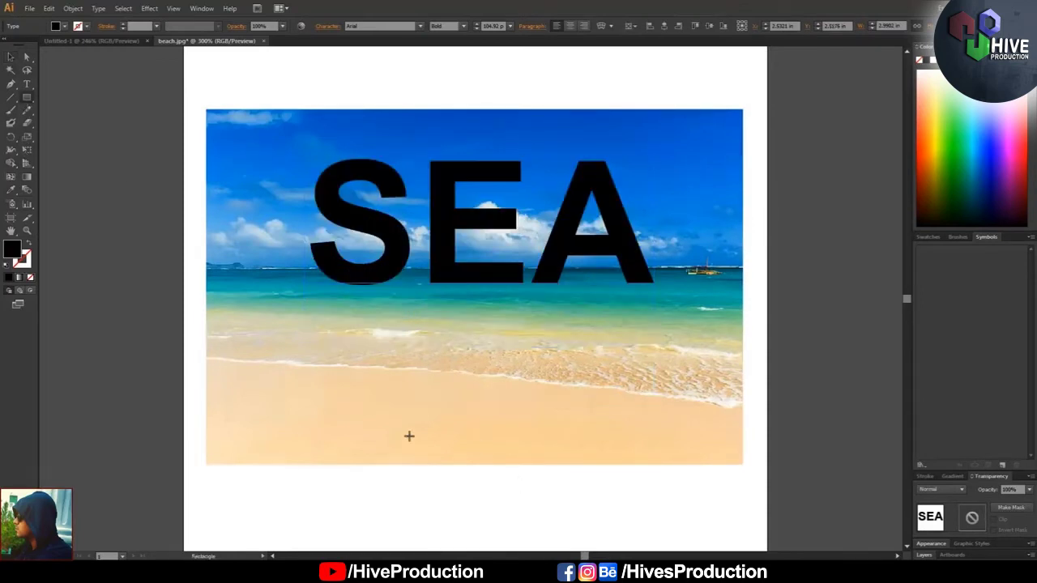
{"action": "mouse_move", "coordinate": [326, 332]}
{"action": "left_mouse_down"}
{"action": "mouse_move", "coordinate": [591, 403]}
{"action": "mouse_move", "coordinate": [662, 441]}
{"action": "left_mouse_up"}
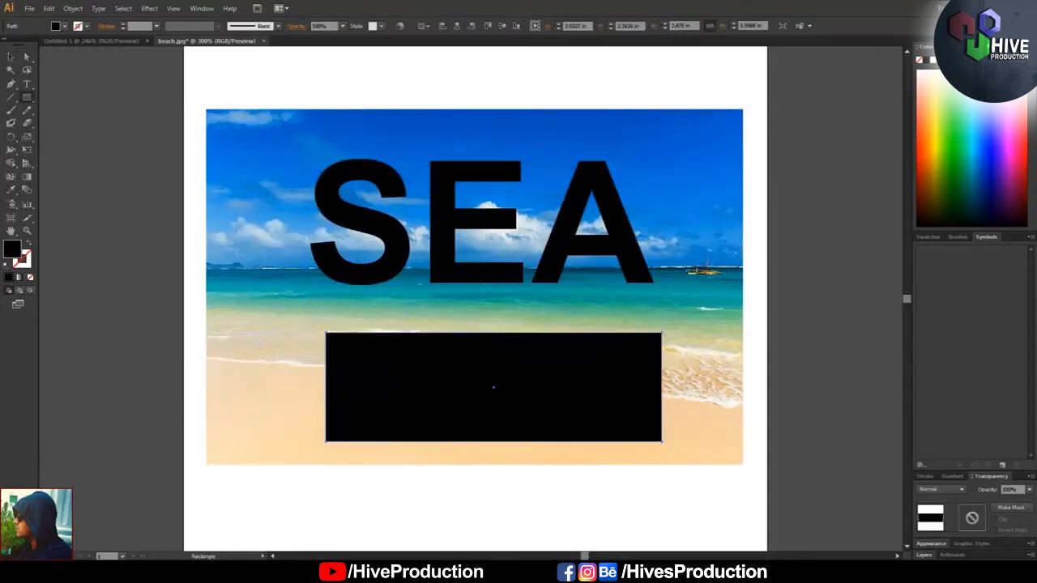
Step: Try to make one clipping mask from the SEA text, the black rectangle and the beach photo
{"action": "left_click", "coordinate": [11, 57]}
{"action": "left_click_drag", "start_coordinate": [250, 87], "coordinate": [558, 479]}
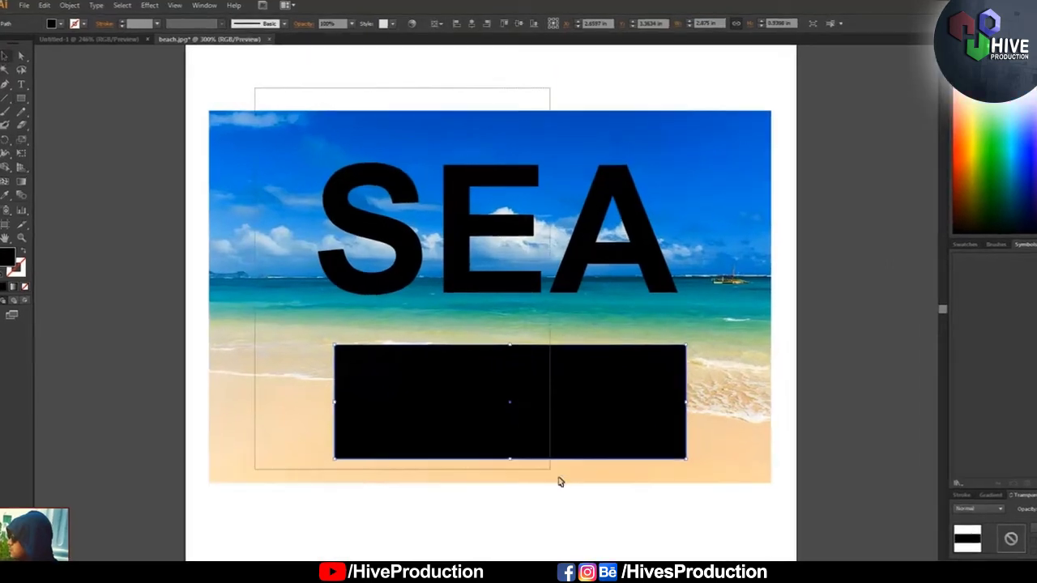
{"action": "left_click", "coordinate": [70, 5]}
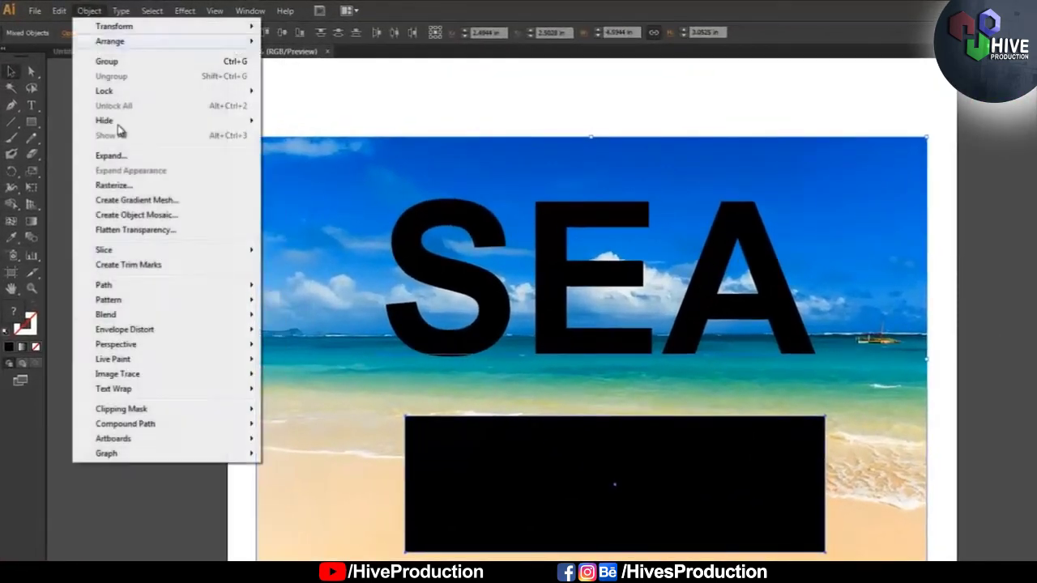
{"action": "mouse_move", "coordinate": [250, 409]}
{"action": "left_click", "coordinate": [290, 410]}
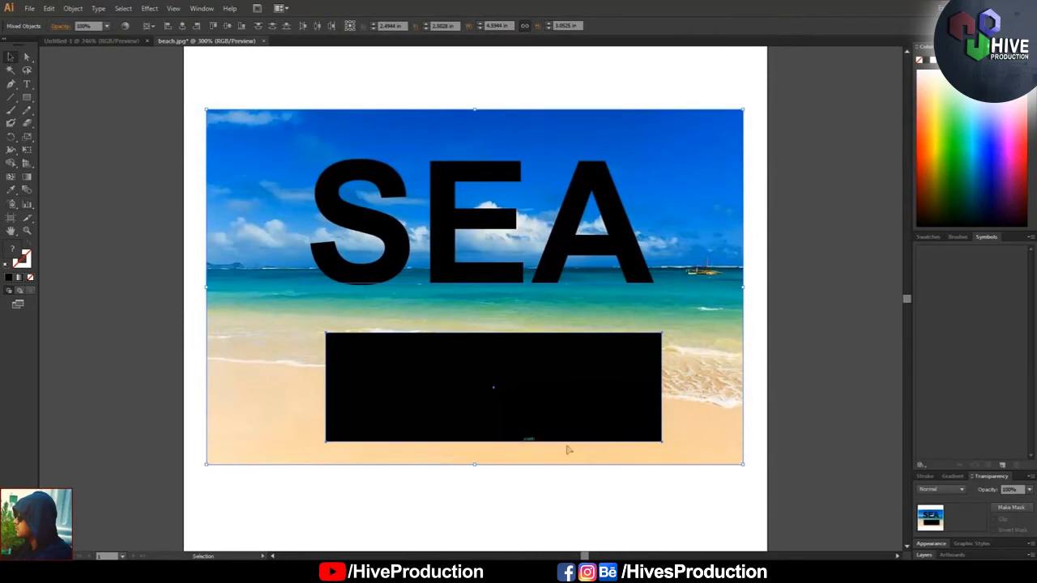
Step: Undo the combined clipping mask, the black rectangle and the upward move of the SEA text
{"action": "key", "text": "ctrl+z"}
{"action": "key", "text": "ctrl+z"}
{"action": "key", "text": "ctrl+z"}
{"action": "key", "text": "ctrl+z"}
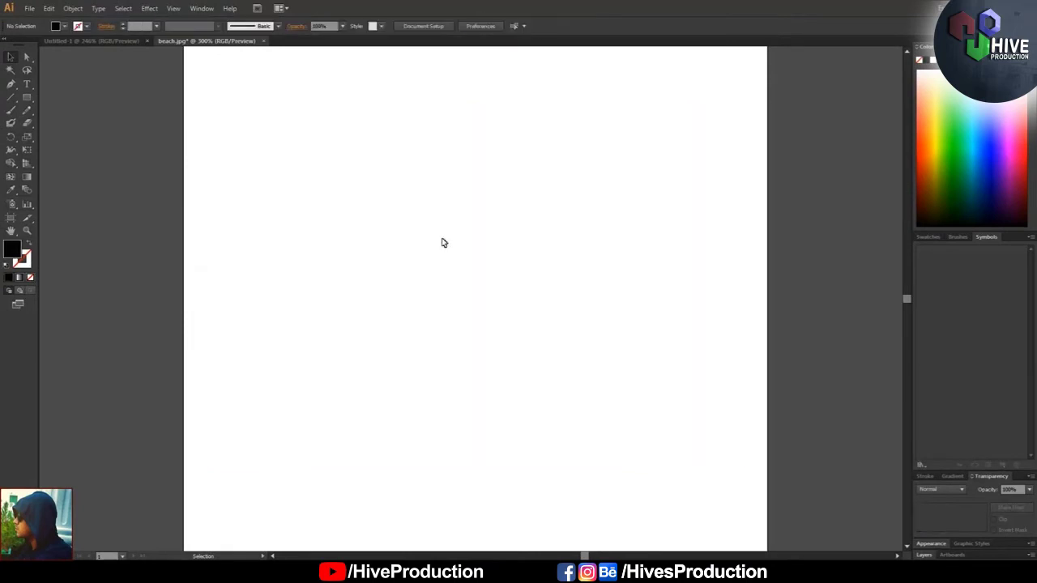
{"action": "key", "text": "ctrl+z"}
{"action": "key", "text": "ctrl+z"}
{"action": "key", "text": "ctrl+z"}
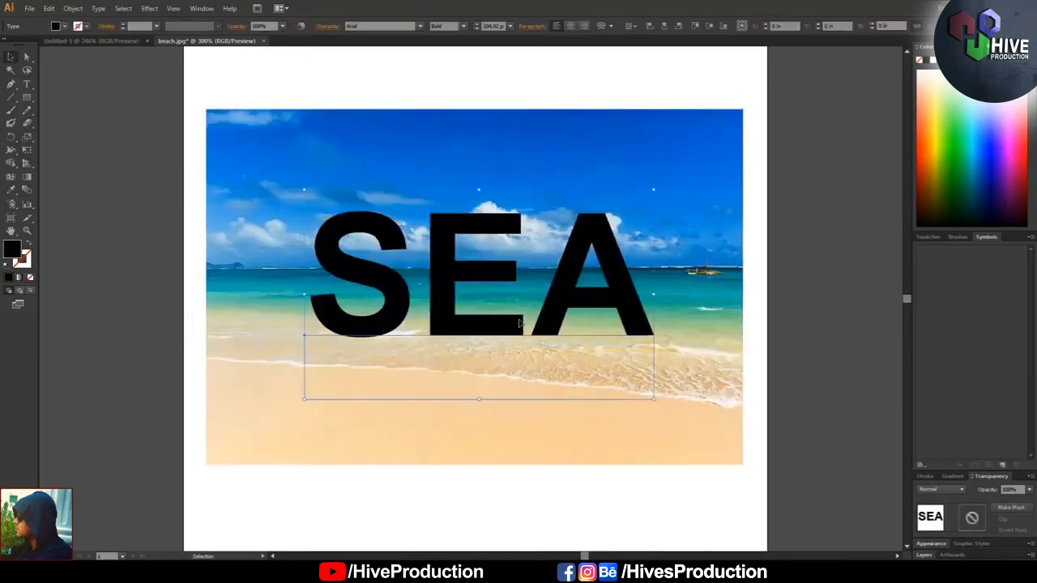
Step: Remove the SEA text and draw a tilted black hexagon about 1.78 by 1.81 in over the middle of the photo
{"action": "key", "text": "ctrl+z"}
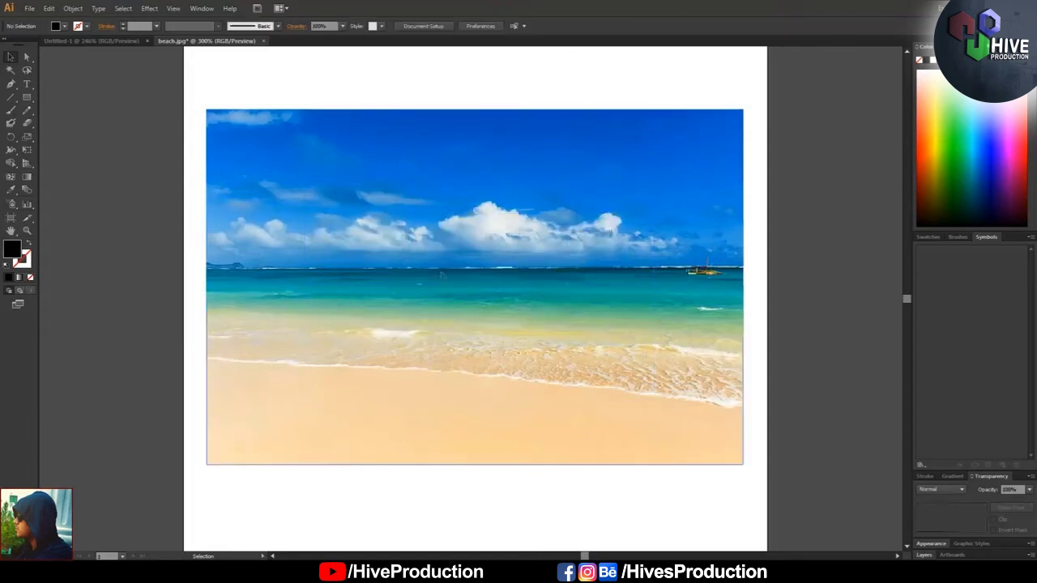
{"action": "left_click", "coordinate": [27, 97]}
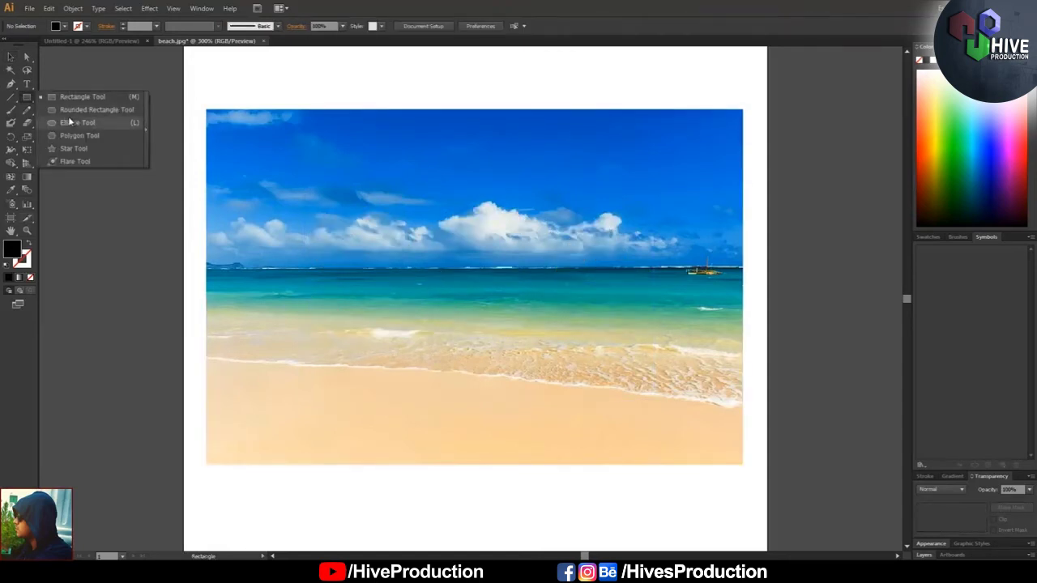
{"action": "left_click", "coordinate": [71, 136]}
{"action": "left_click_drag", "start_coordinate": [409, 243], "coordinate": [546, 363]}
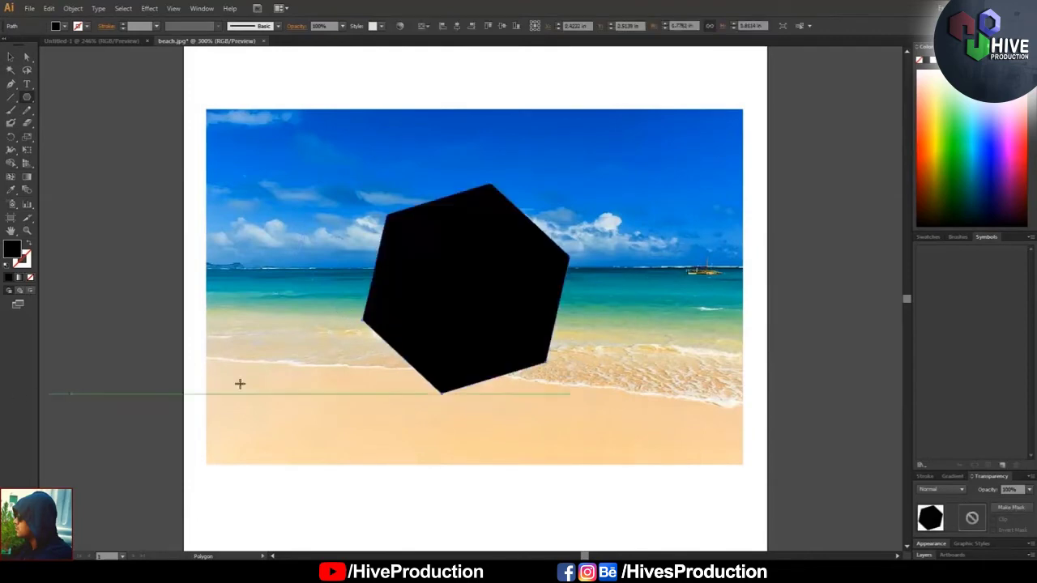
Step: Clip the beach photo to the hexagon with a clipping mask and enlarge the clipped shape from its upper-right corner
{"action": "left_click", "coordinate": [11, 56]}
{"action": "left_click_drag", "start_coordinate": [296, 86], "coordinate": [550, 336]}
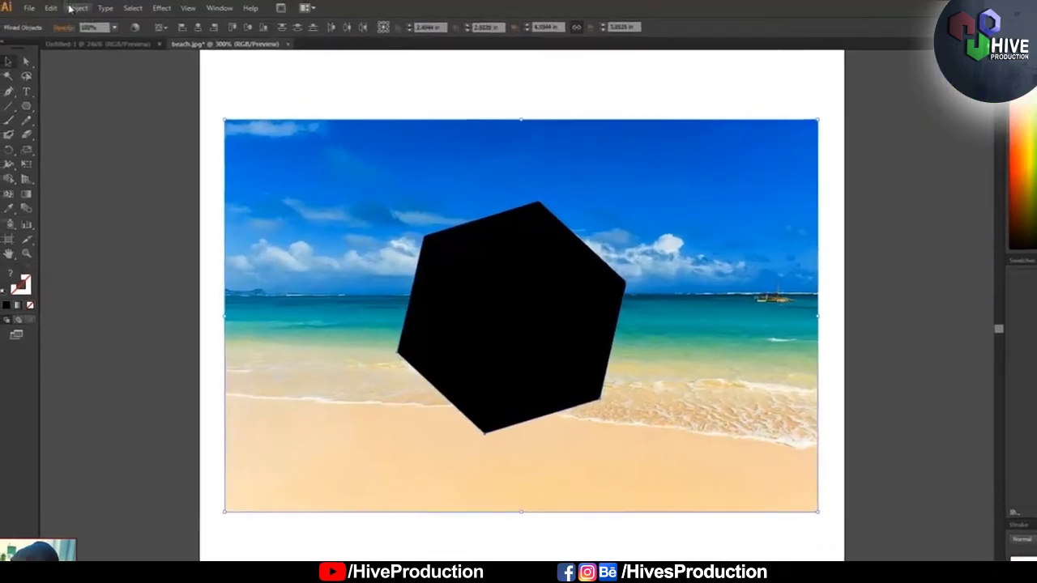
{"action": "left_click", "coordinate": [73, 8]}
{"action": "mouse_move", "coordinate": [131, 329]}
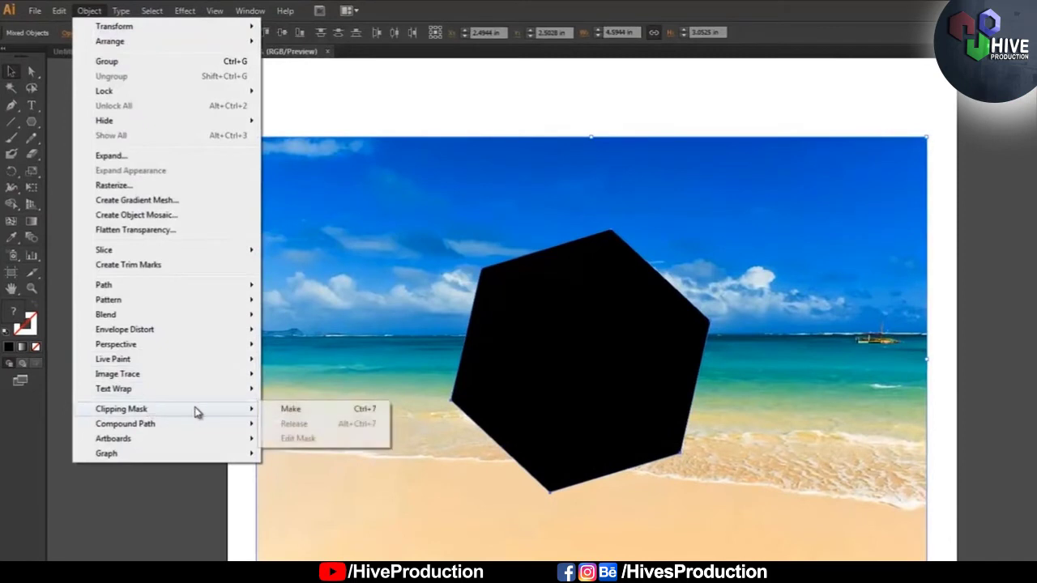
{"action": "left_click", "coordinate": [291, 409]}
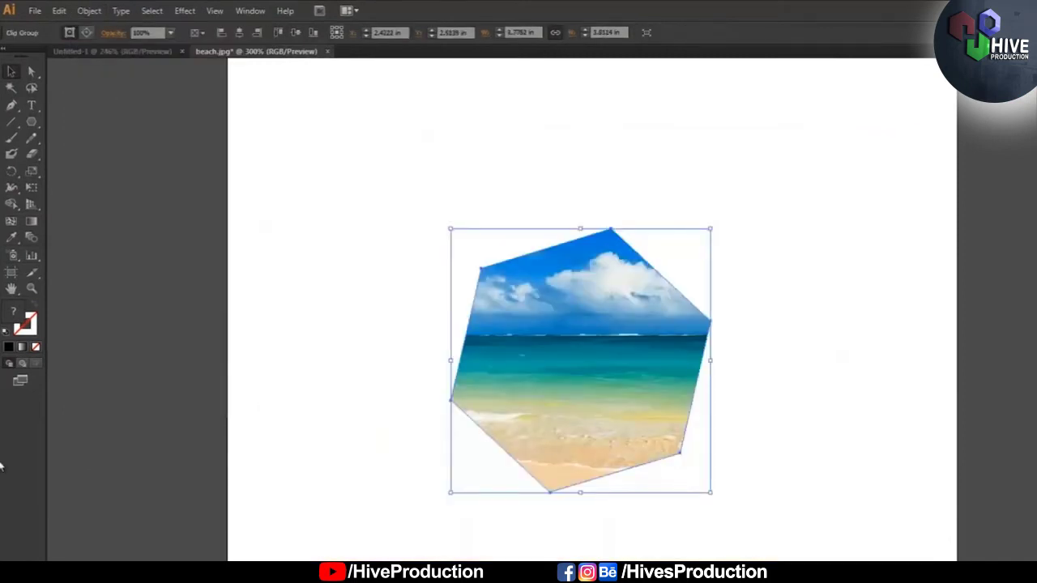
{"action": "left_click_drag", "start_coordinate": [710, 230], "coordinate": [804, 202]}
{"action": "left_click", "coordinate": [845, 324]}
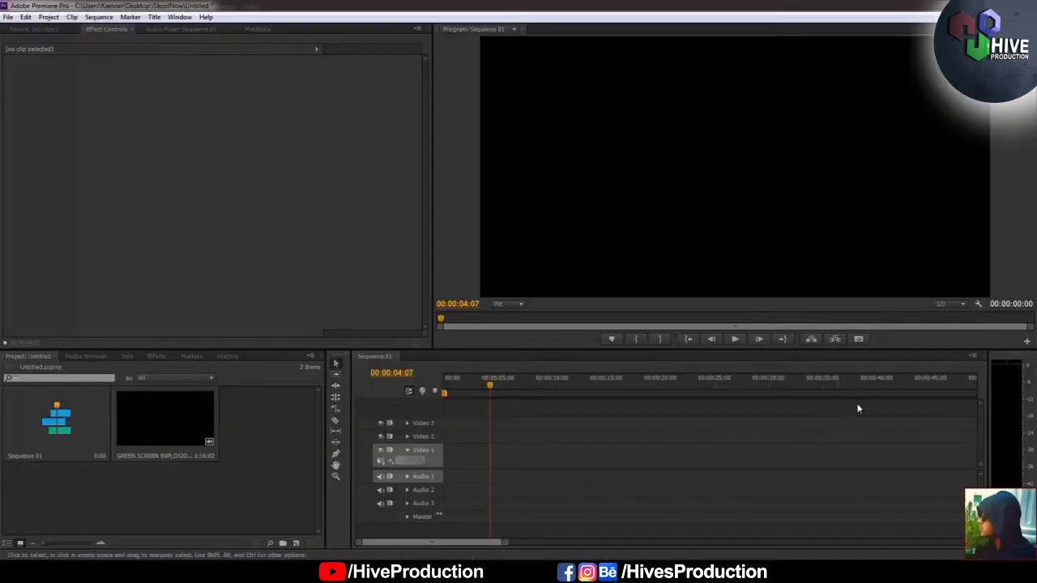
Step: In Premiere Pro, import GREEN SCREEN EXPLOSION from the Desktop and place it at the start of Video 1, keeping the existing sequence settings
{"action": "key", "text": "Home"}
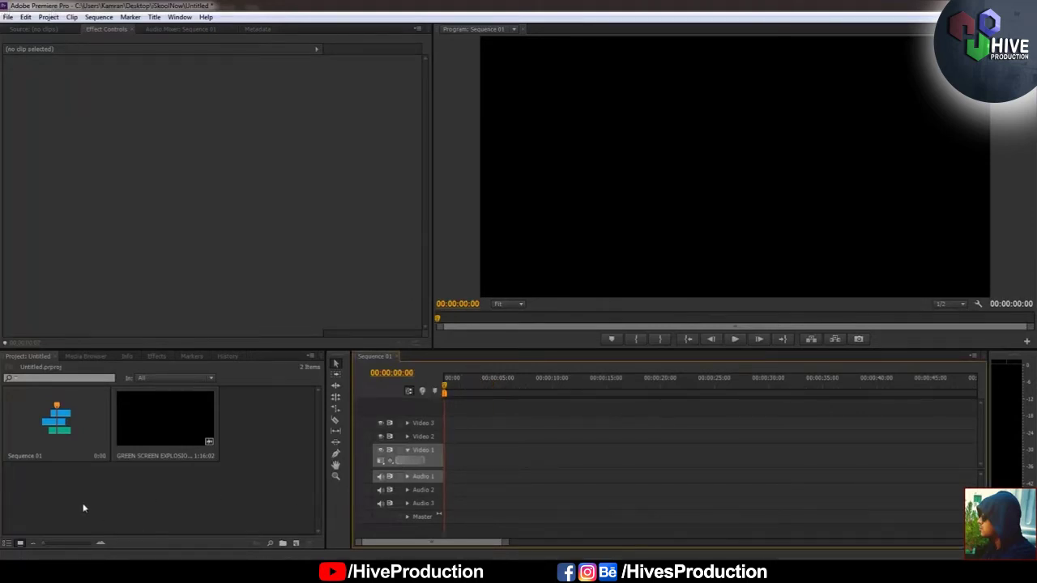
{"action": "double_click", "coordinate": [53, 503]}
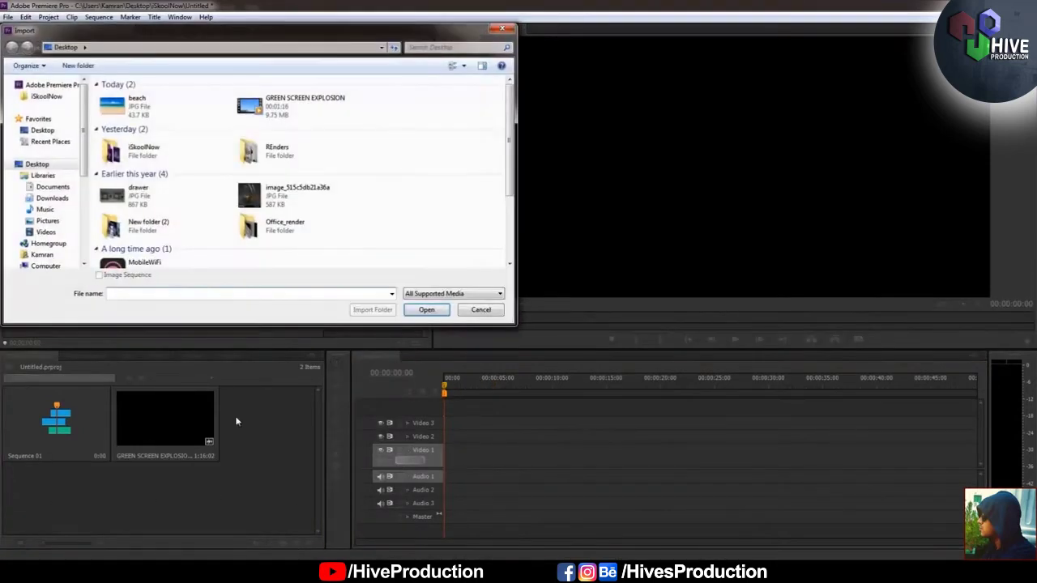
{"action": "double_click", "coordinate": [296, 103]}
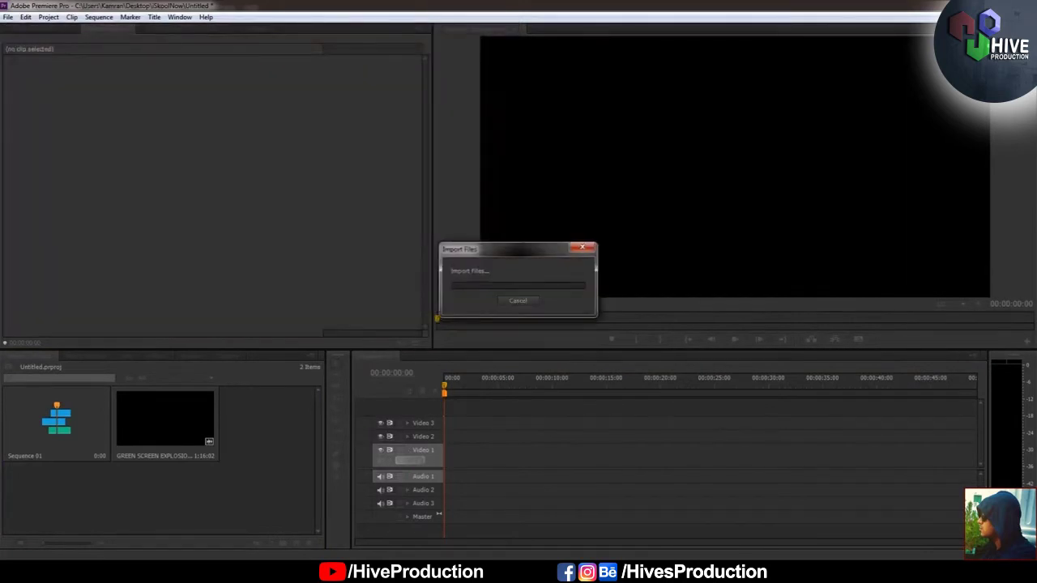
{"action": "left_click_drag", "start_coordinate": [278, 415], "coordinate": [452, 462]}
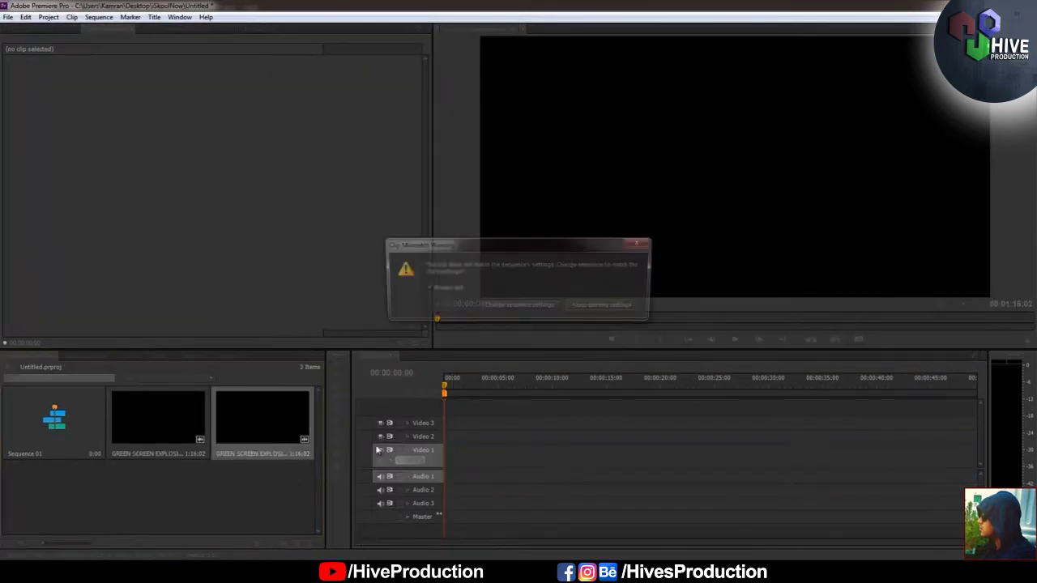
{"action": "left_click", "coordinate": [583, 308]}
Step: Split the explosion clip on Video 1 at 00:00:29:19 with the Razor tool
{"action": "left_click_drag", "start_coordinate": [448, 389], "coordinate": [770, 435]}
{"action": "left_click", "coordinate": [768, 466]}
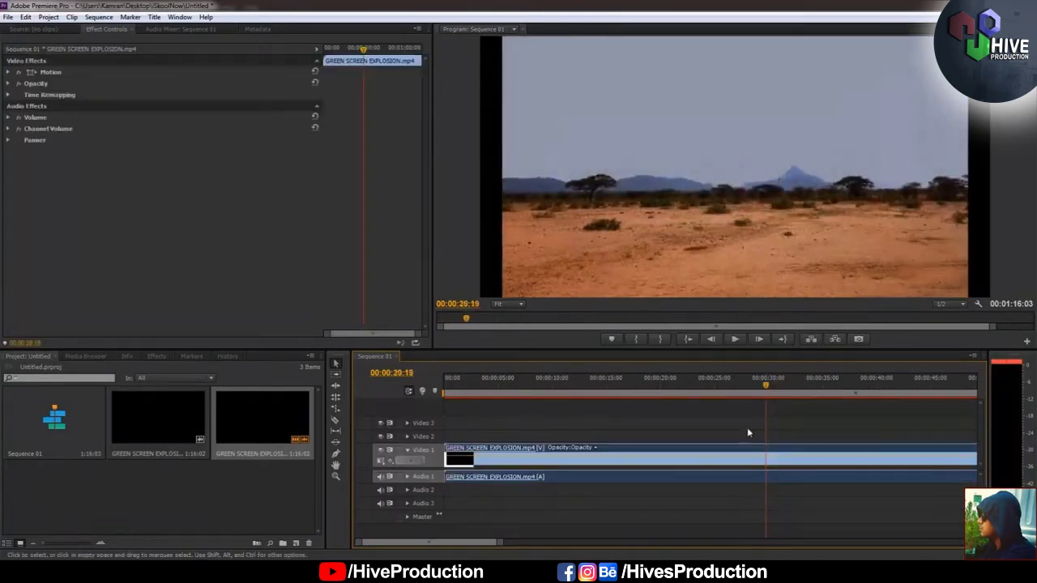
{"action": "left_click", "coordinate": [335, 422]}
{"action": "left_click", "coordinate": [767, 462]}
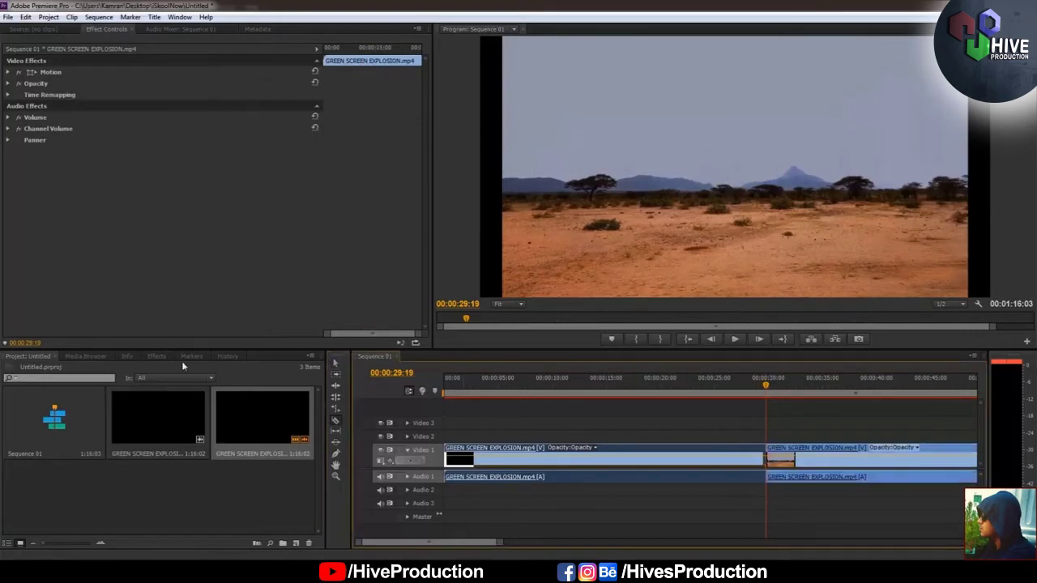
Step: Delete the part of the clip before the cut and move the remaining part to the start of the sequence
{"action": "left_click", "coordinate": [334, 365]}
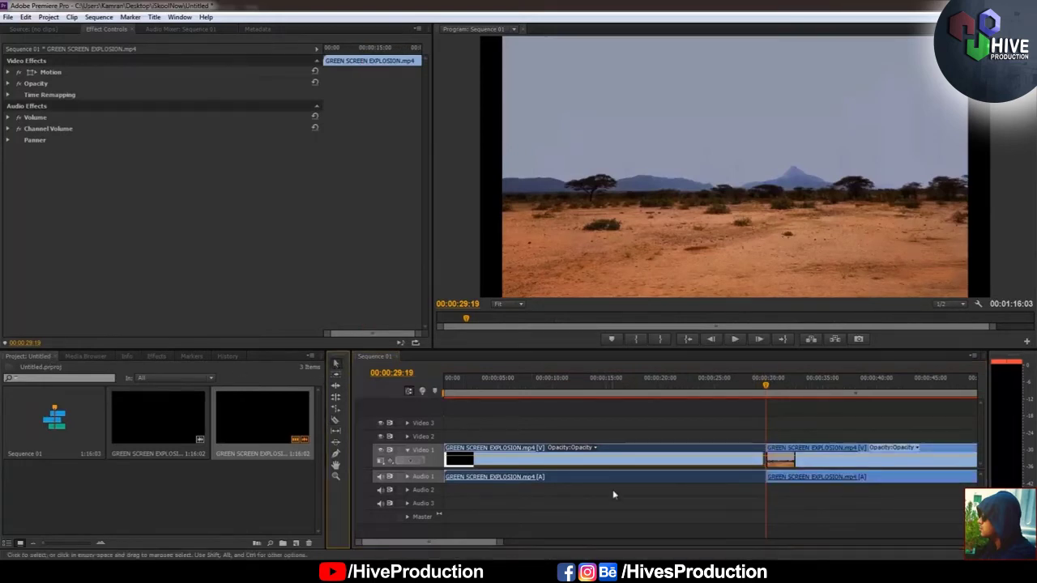
{"action": "left_click", "coordinate": [737, 458]}
{"action": "key", "text": "Delete"}
{"action": "left_click_drag", "start_coordinate": [747, 456], "coordinate": [479, 461]}
Step: Split the explosion clip at 00:00:10:09 and delete everything after the cut
{"action": "left_click_drag", "start_coordinate": [458, 391], "coordinate": [555, 393]}
{"action": "left_click", "coordinate": [337, 422]}
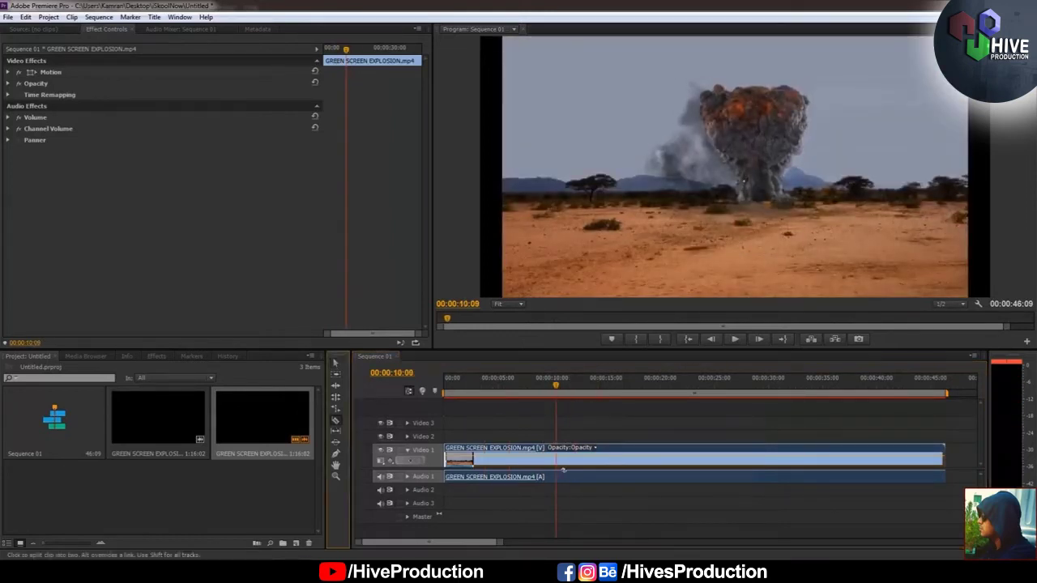
{"action": "left_click", "coordinate": [558, 462]}
{"action": "key", "text": "v"}
{"action": "key", "text": "Delete"}
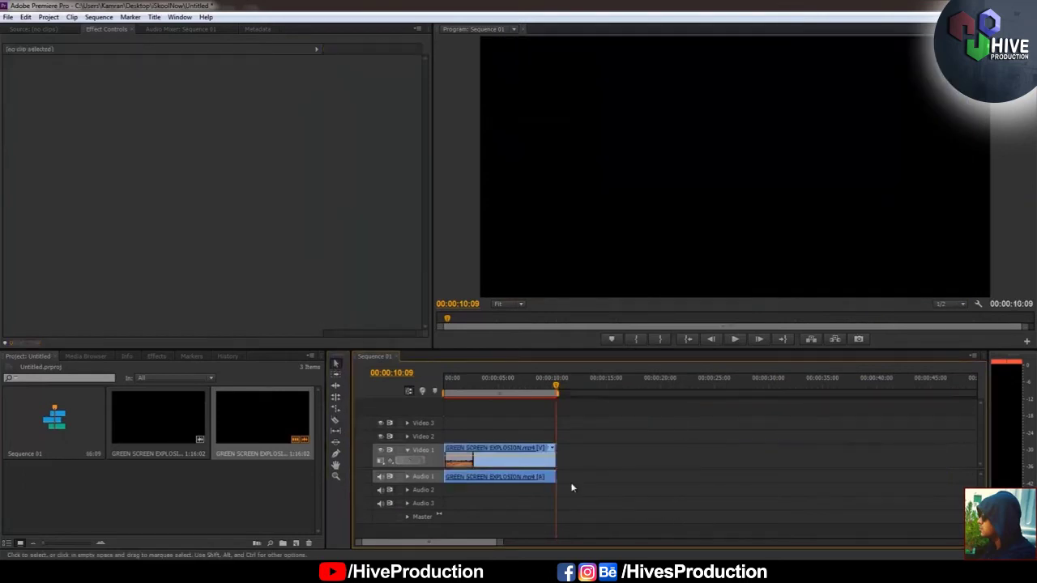
Step: Move the playhead to 00:00:02:05 over the explosion and create a 1280 × 720 title named Text
{"action": "left_click_drag", "start_coordinate": [504, 386], "coordinate": [470, 395]}
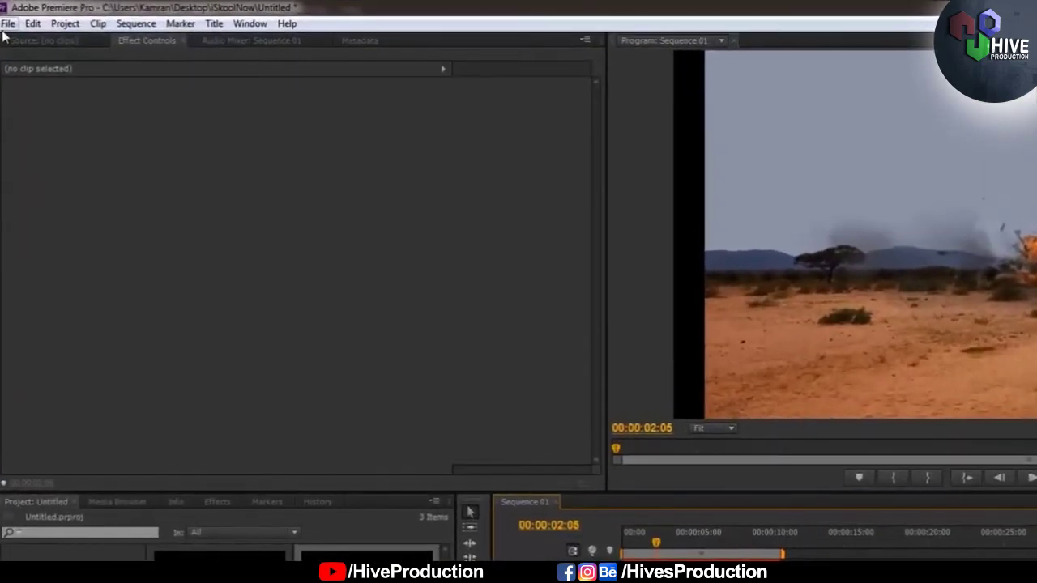
{"action": "left_click", "coordinate": [7, 17]}
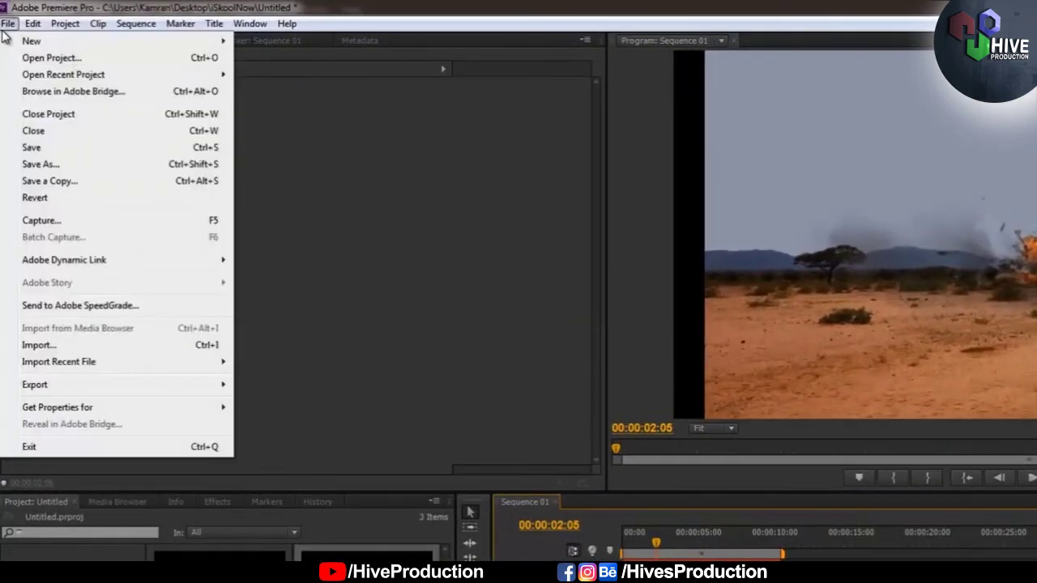
{"action": "mouse_move", "coordinate": [33, 40]}
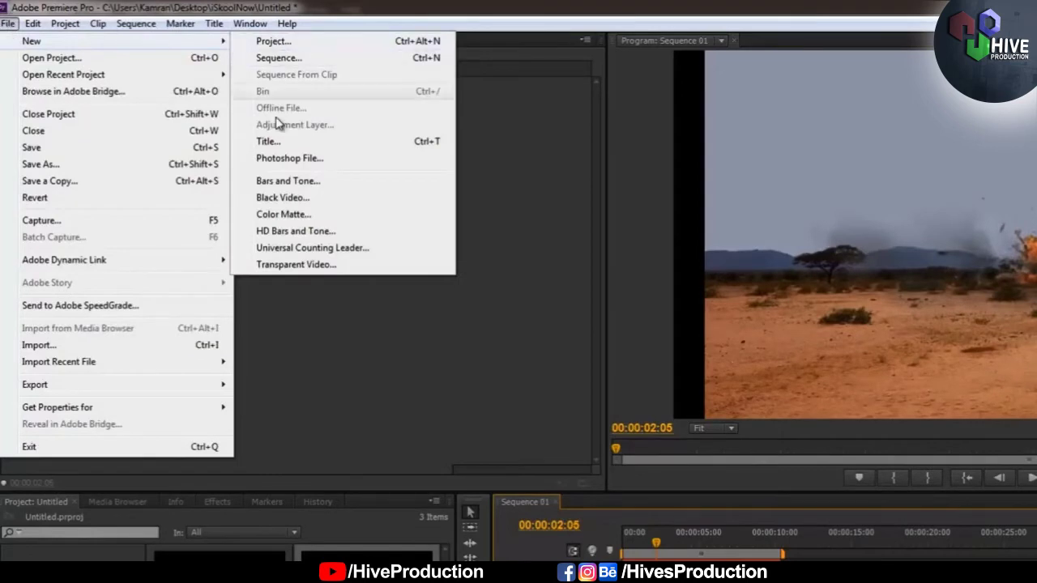
{"action": "left_click", "coordinate": [269, 141]}
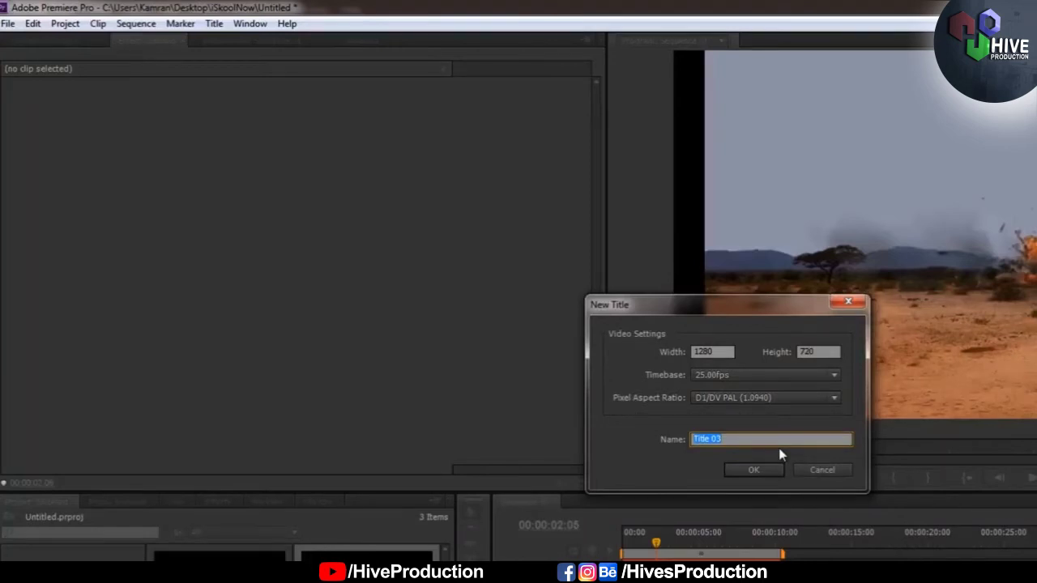
{"action": "type", "text": "Text"}
{"action": "key", "text": "Return"}
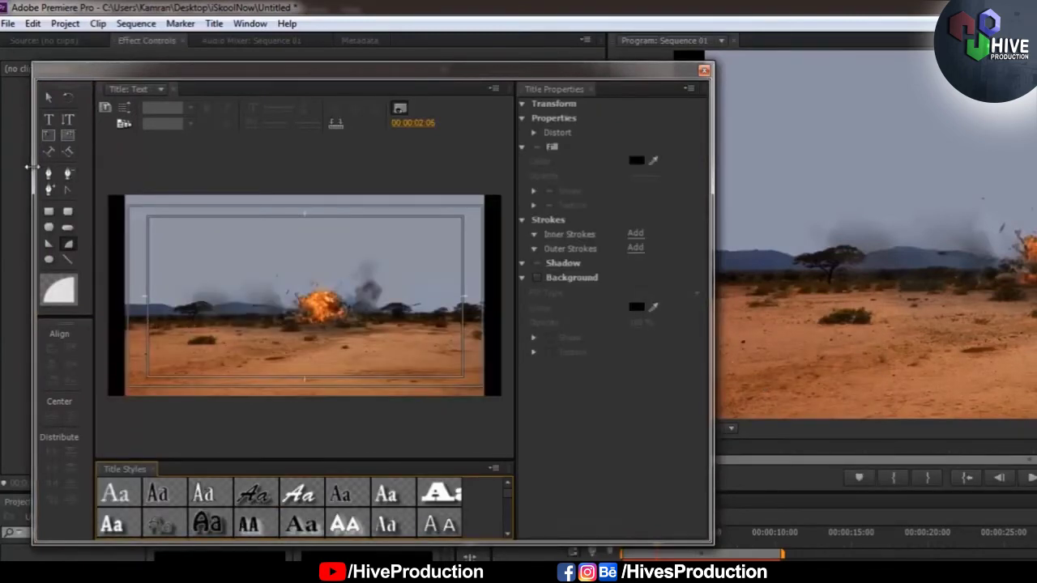
Step: Add the text BOMBLAST over the explosion in the title
{"action": "left_click", "coordinate": [49, 119]}
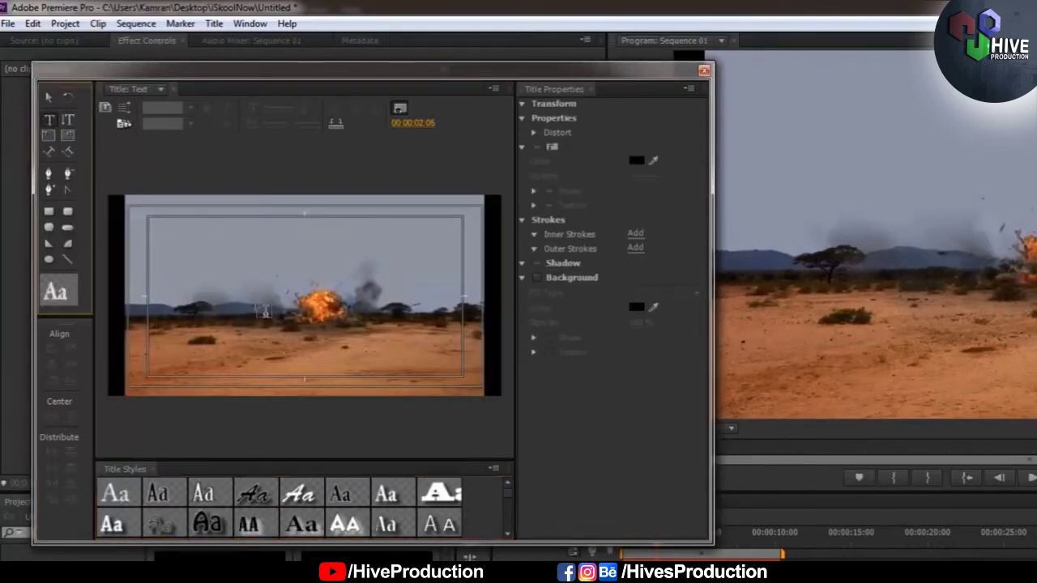
{"action": "left_click", "coordinate": [263, 309]}
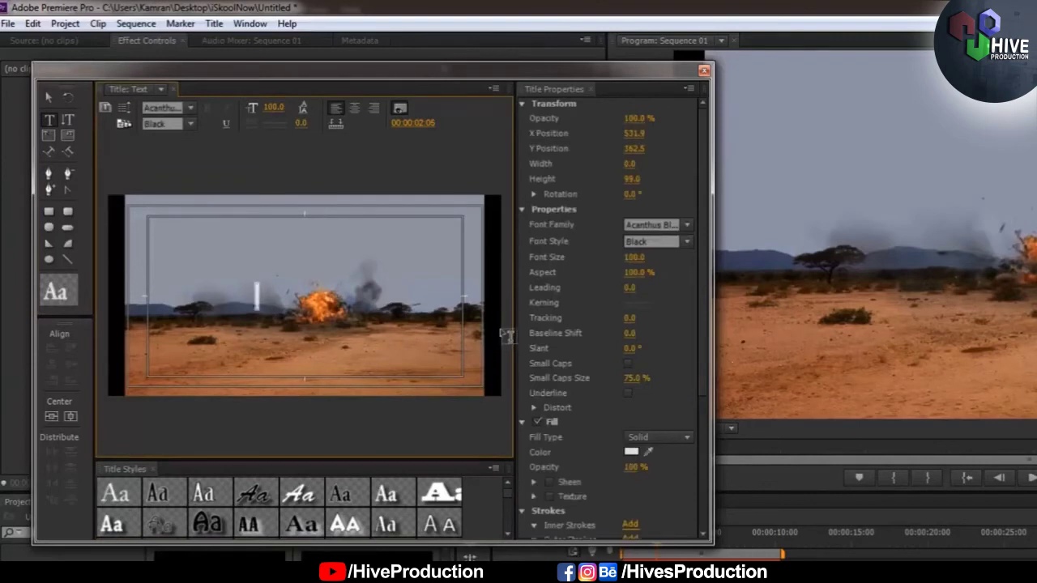
{"action": "type", "text": "BOM"}
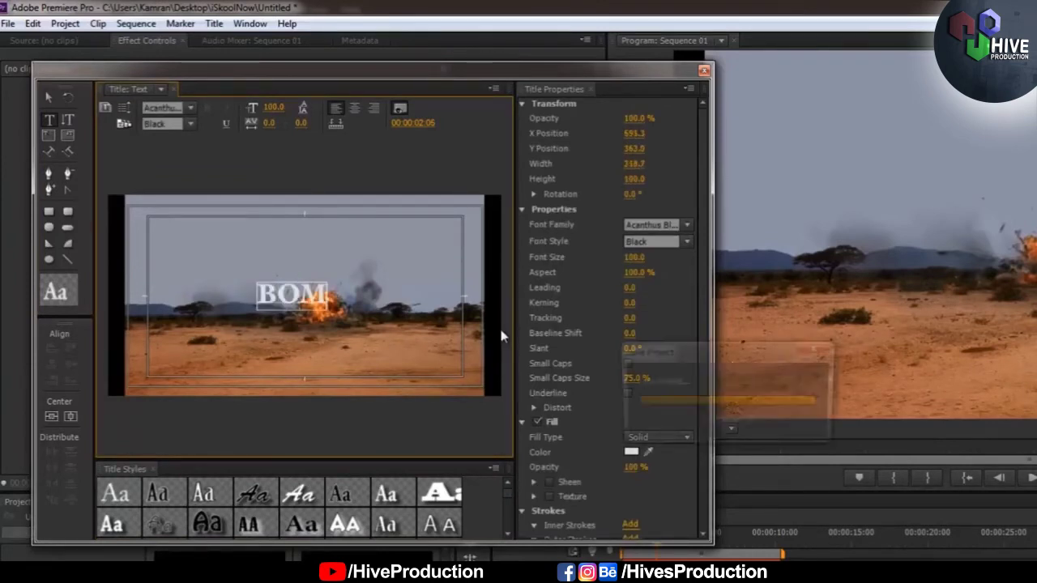
{"action": "type", "text": "BL"}
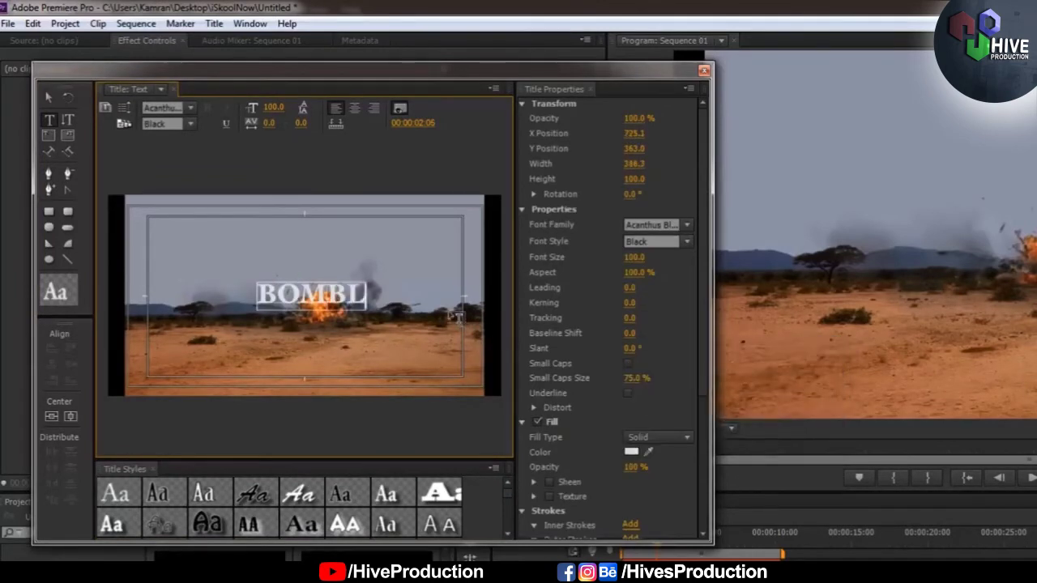
{"action": "type", "text": "AST"}
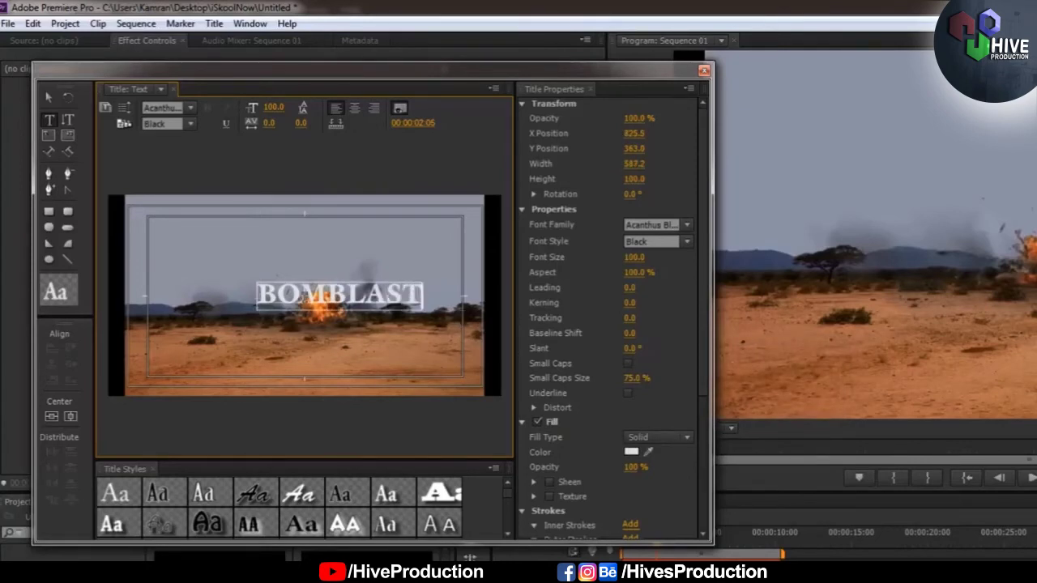
Step: Set the font of the BOMBLAST text to Impact
{"action": "key", "text": "ctrl+a"}
{"action": "left_click", "coordinate": [190, 108]}
{"action": "scroll", "coordinate": [216, 303], "scroll_direction": "down", "scroll_amount": 10}
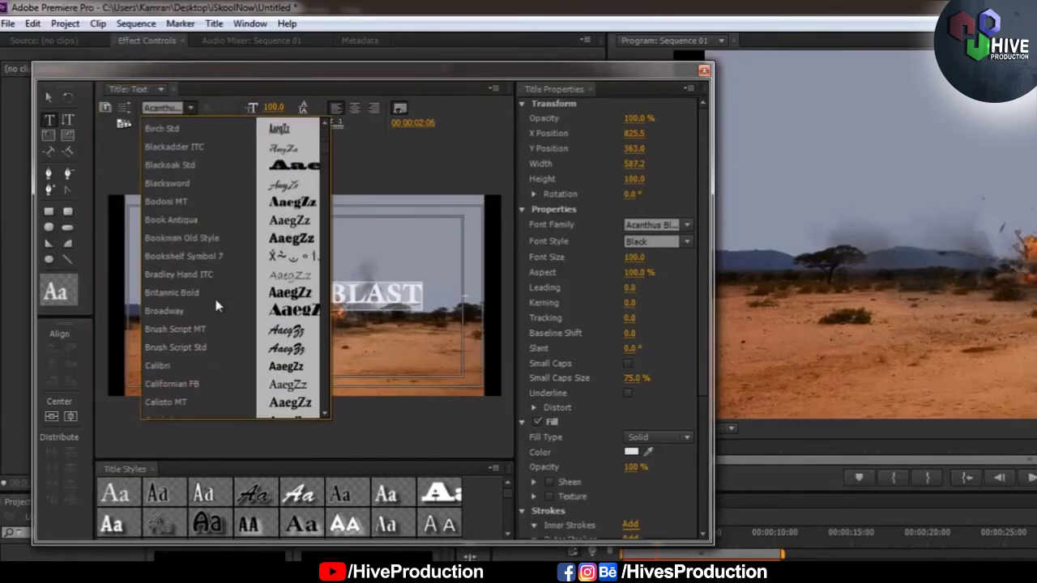
{"action": "scroll", "coordinate": [213, 302], "scroll_direction": "down", "scroll_amount": 10}
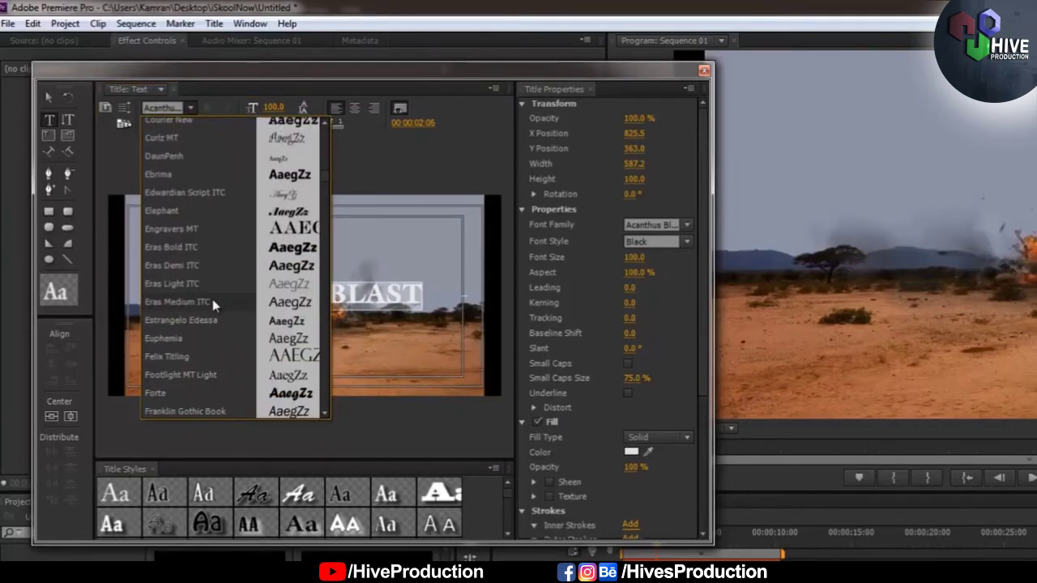
{"action": "left_click", "coordinate": [164, 108]}
{"action": "type", "text": "Impact"}
{"action": "key", "text": "Return"}
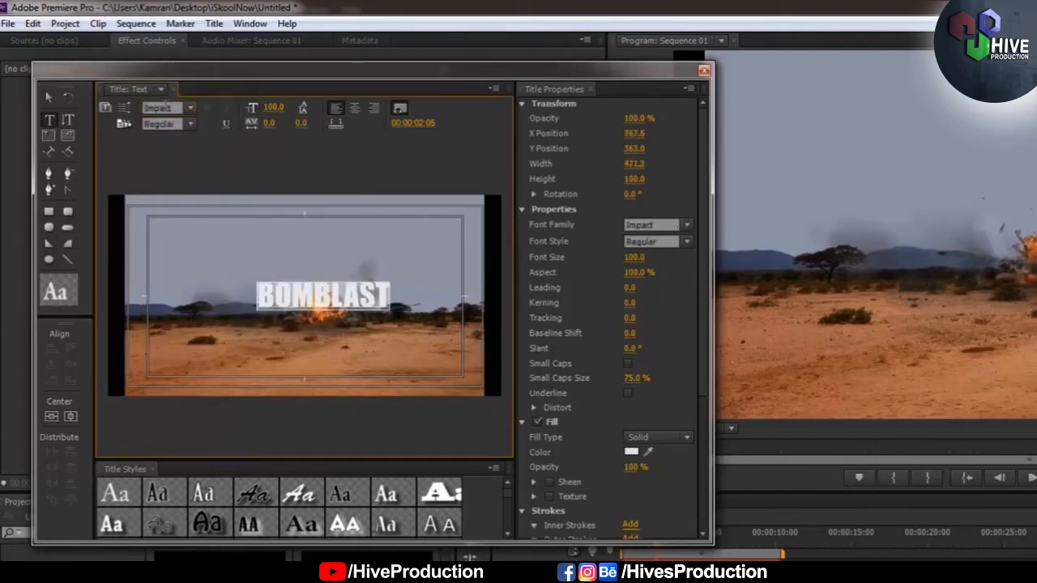
Step: Enlarge BOMBLAST to font size 226.7, reposition it across the middle of the frame at about X 716, Y 401, and close the title
{"action": "left_click", "coordinate": [47, 97]}
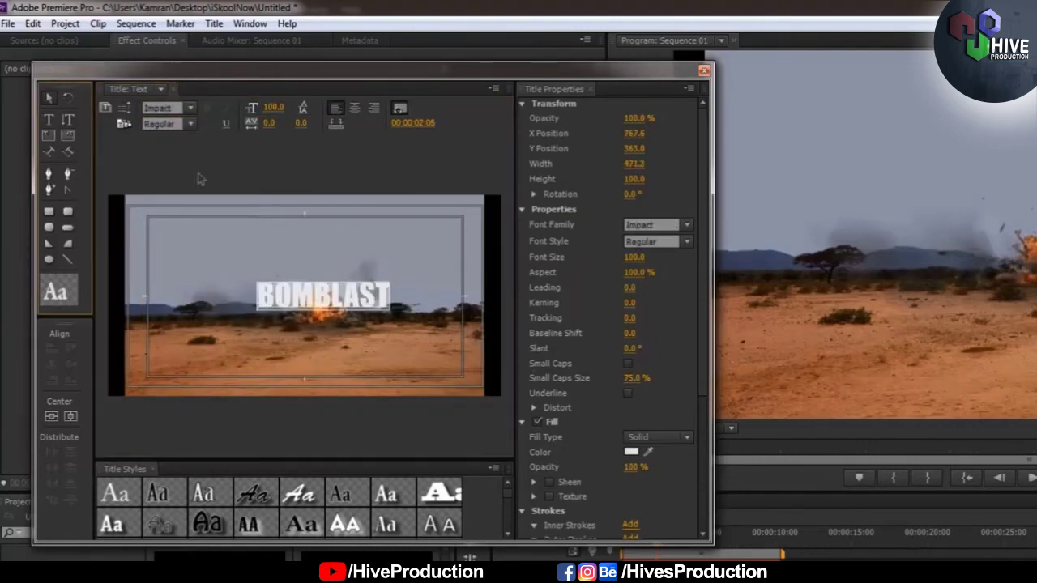
{"action": "left_click_drag", "start_coordinate": [273, 107], "coordinate": [365, 107]}
{"action": "left_click_drag", "start_coordinate": [369, 314], "coordinate": [354, 330]}
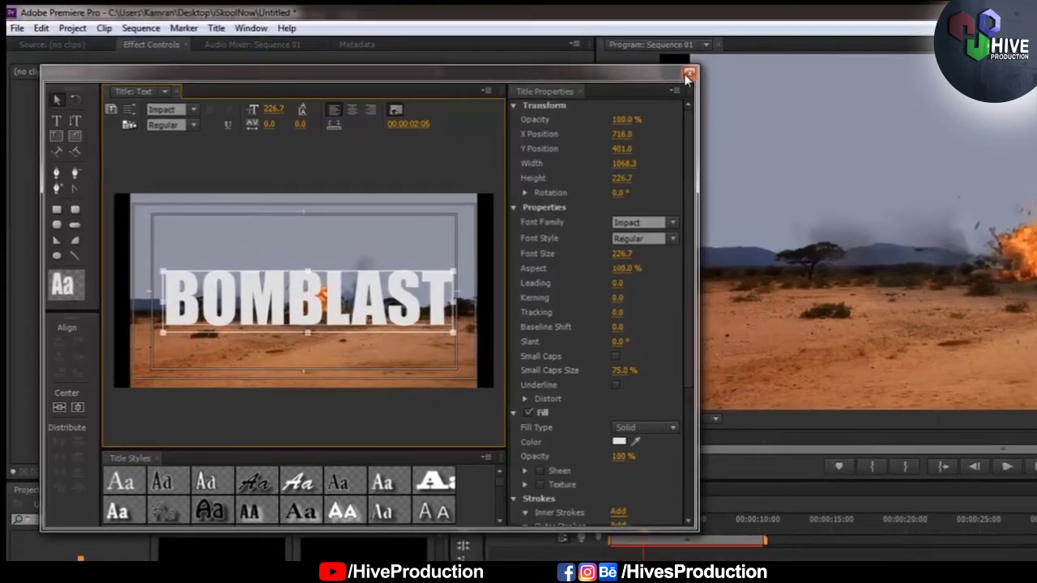
{"action": "left_click", "coordinate": [687, 75]}
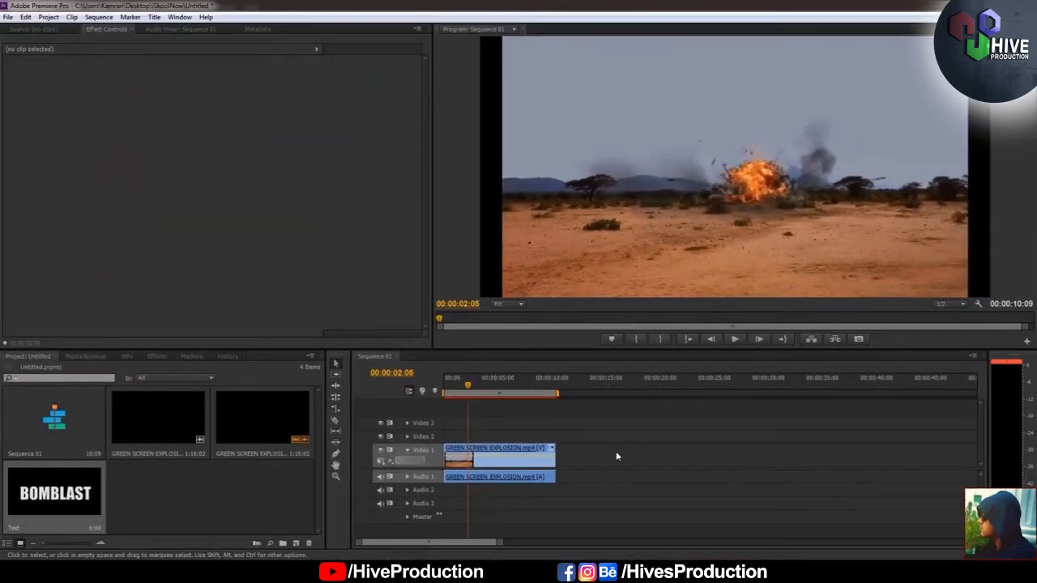
Step: Copy the explosion clip and paste a second copy on Video 1 after a gap, starting at about 00:00:13
{"action": "left_click_drag", "start_coordinate": [589, 431], "coordinate": [497, 456]}
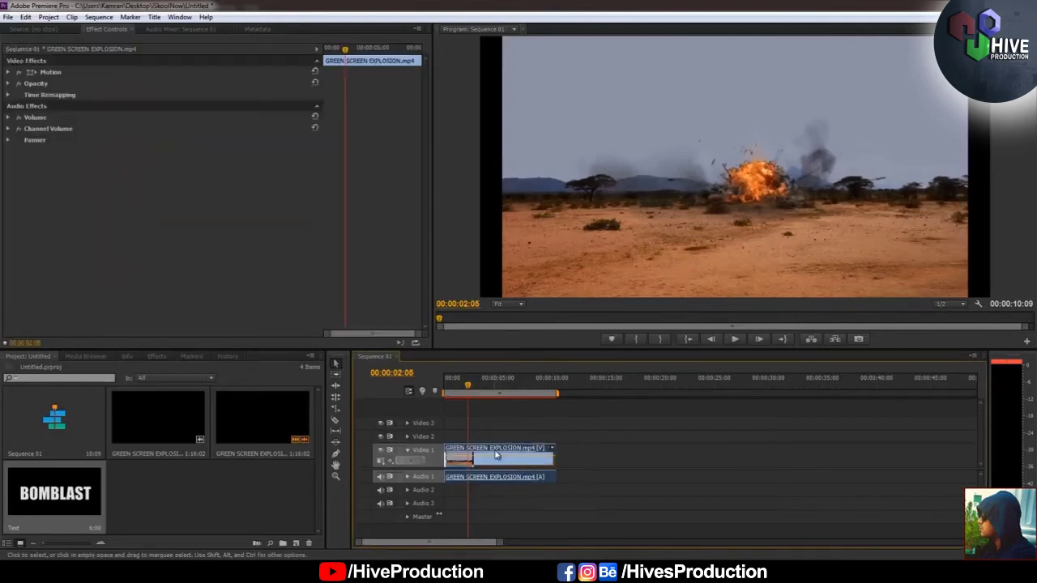
{"action": "left_click", "coordinate": [586, 392]}
{"action": "key", "text": "ctrl+v"}
{"action": "left_click", "coordinate": [585, 392]}
{"action": "key", "text": "space"}
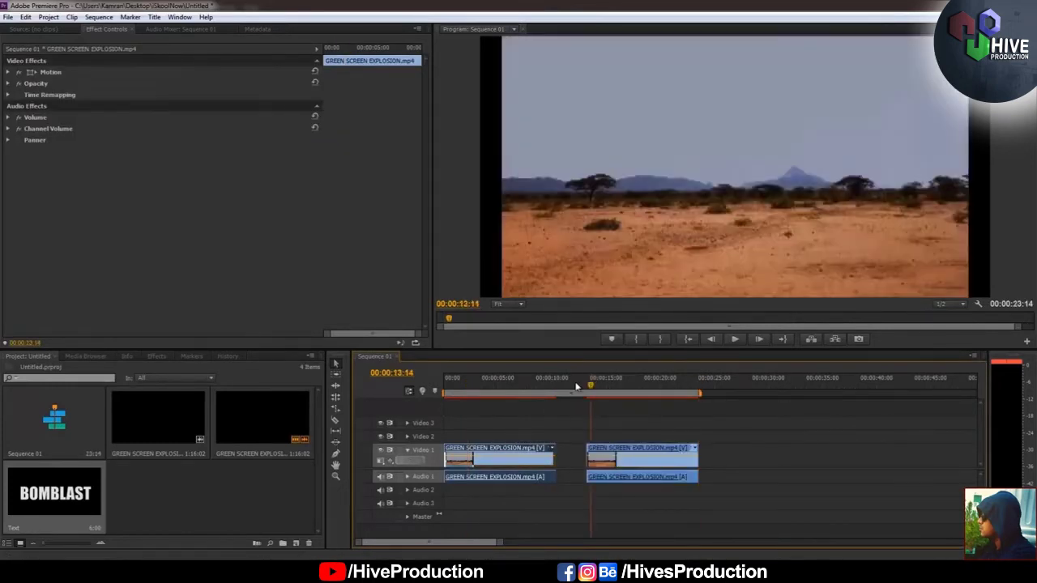
Step: Move the playhead to 00:00:03:08 and place the Text title on Video 2, spanning the full length of the first explosion clip
{"action": "left_click", "coordinate": [504, 392]}
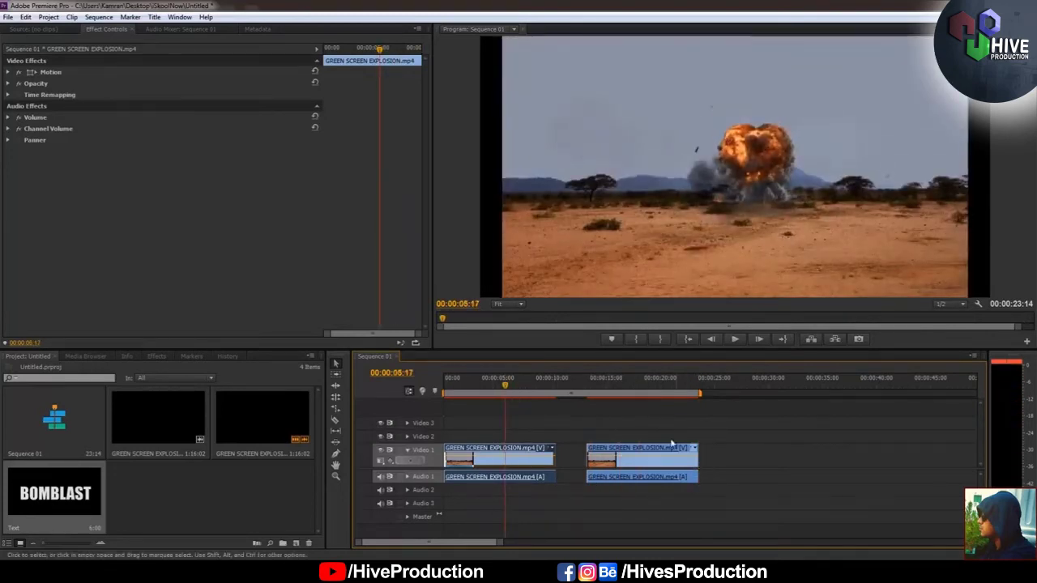
{"action": "left_click_drag", "start_coordinate": [508, 390], "coordinate": [480, 390]}
{"action": "left_click_drag", "start_coordinate": [73, 496], "coordinate": [555, 437]}
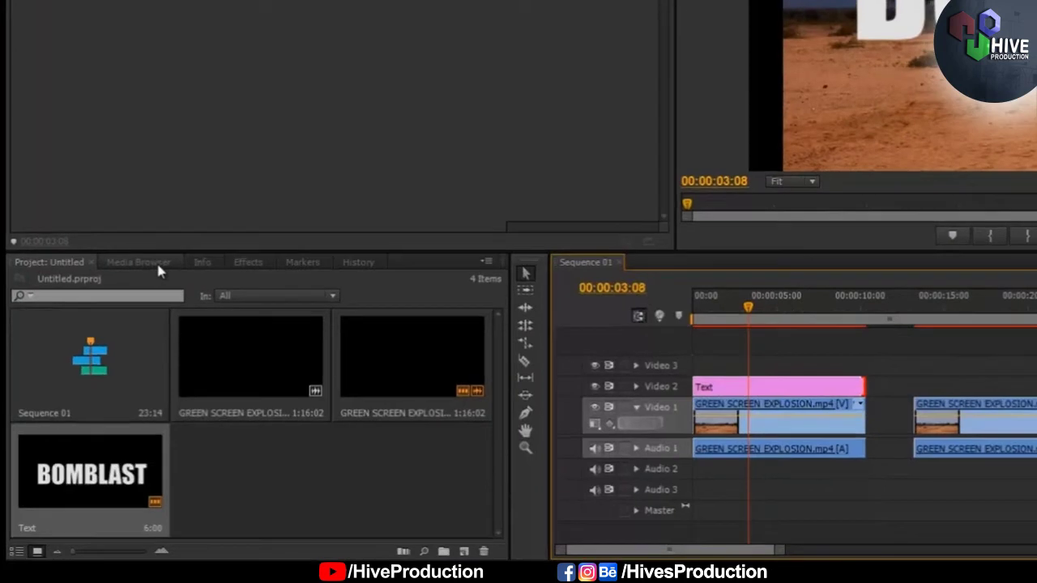
Step: Search the effects for matt and apply Track Matte Key to the first explosion clip on Video 1
{"action": "left_click", "coordinate": [99, 356]}
{"action": "left_click", "coordinate": [156, 357]}
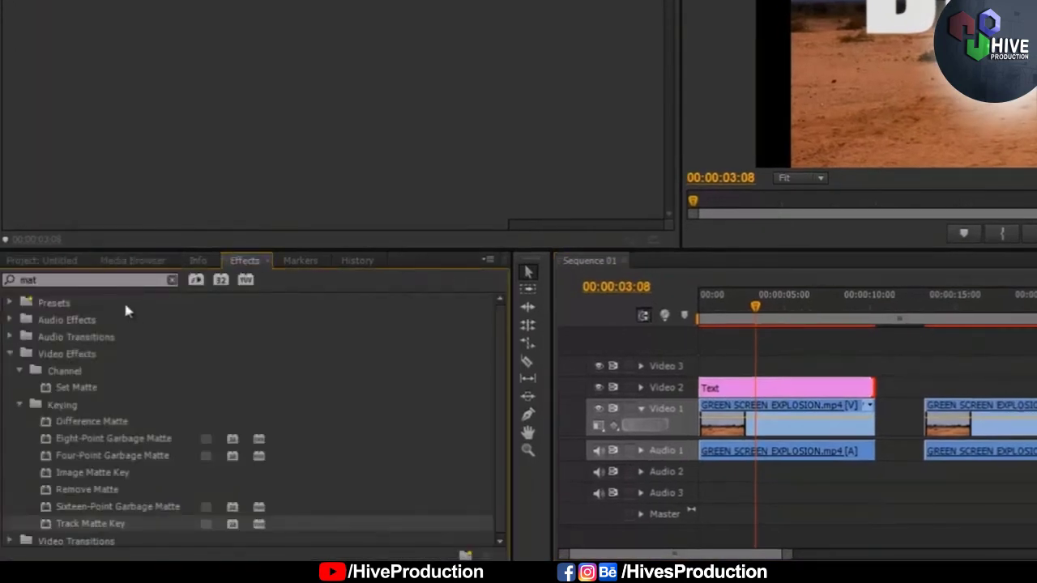
{"action": "double_click", "coordinate": [62, 283]}
{"action": "key", "text": "BackSpace"}
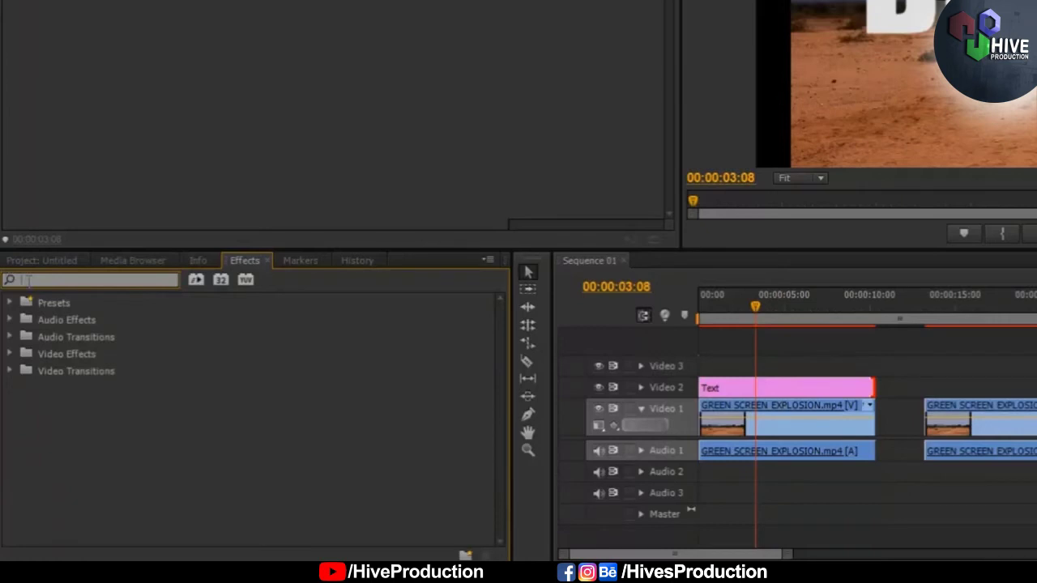
{"action": "type", "text": "matt"}
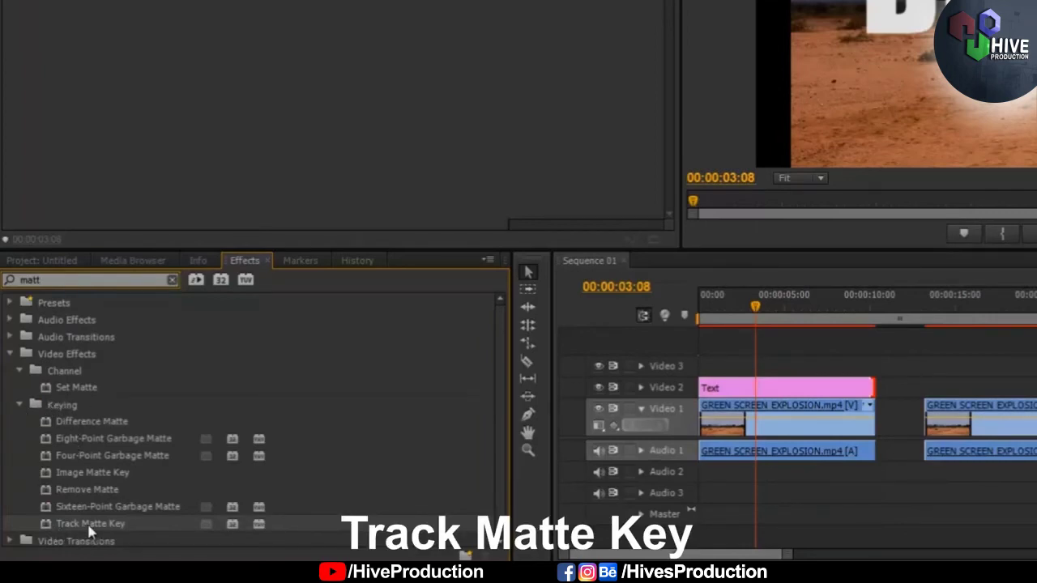
{"action": "left_click_drag", "start_coordinate": [81, 527], "coordinate": [778, 419]}
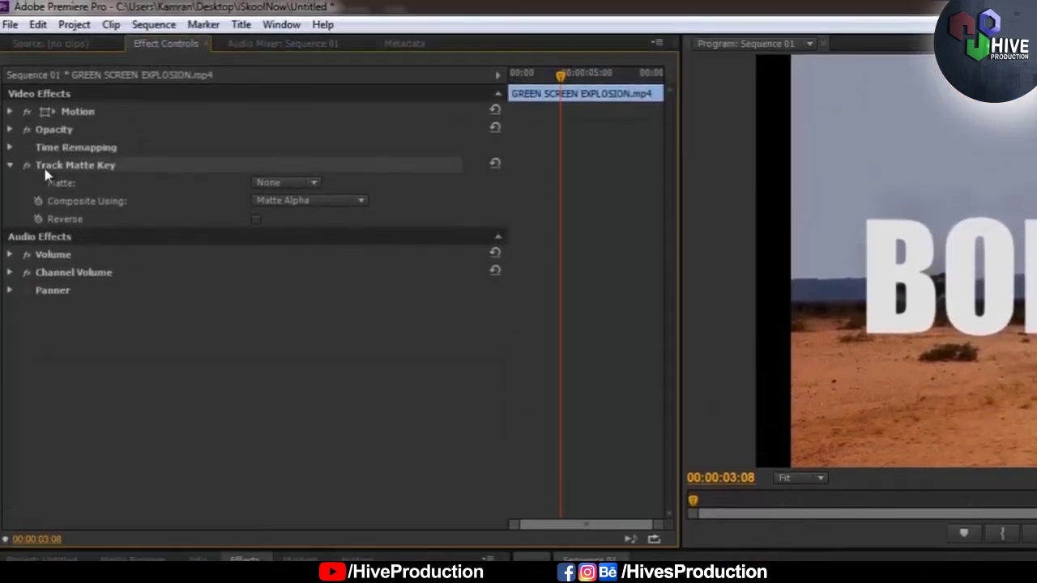
Step: Set the Track Matte Key's matte to Video 2 and play the masked text from the start of the sequence
{"action": "left_click", "coordinate": [9, 165]}
{"action": "left_click", "coordinate": [9, 165]}
{"action": "left_click", "coordinate": [278, 186]}
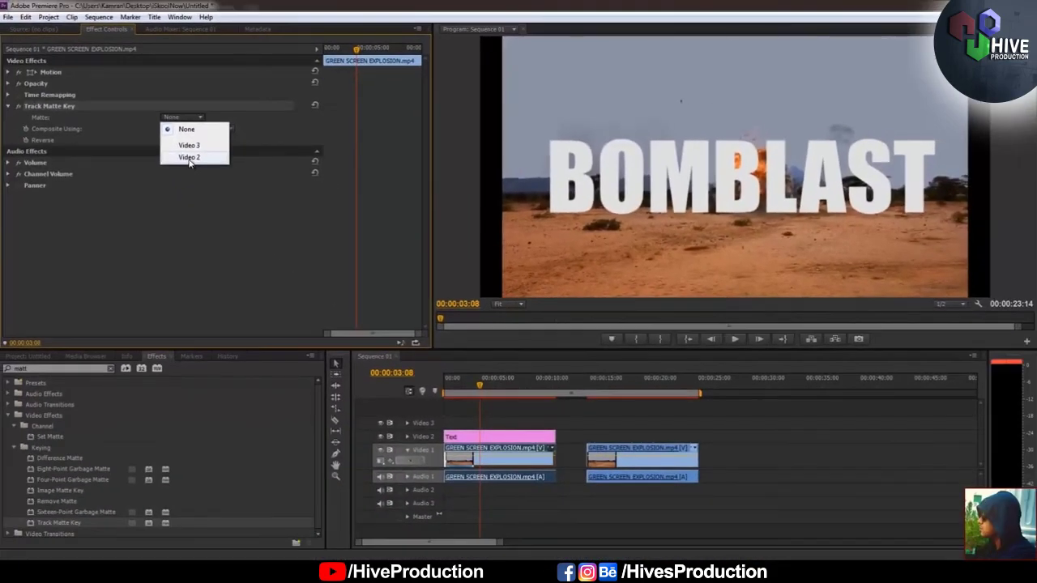
{"action": "left_click", "coordinate": [188, 158]}
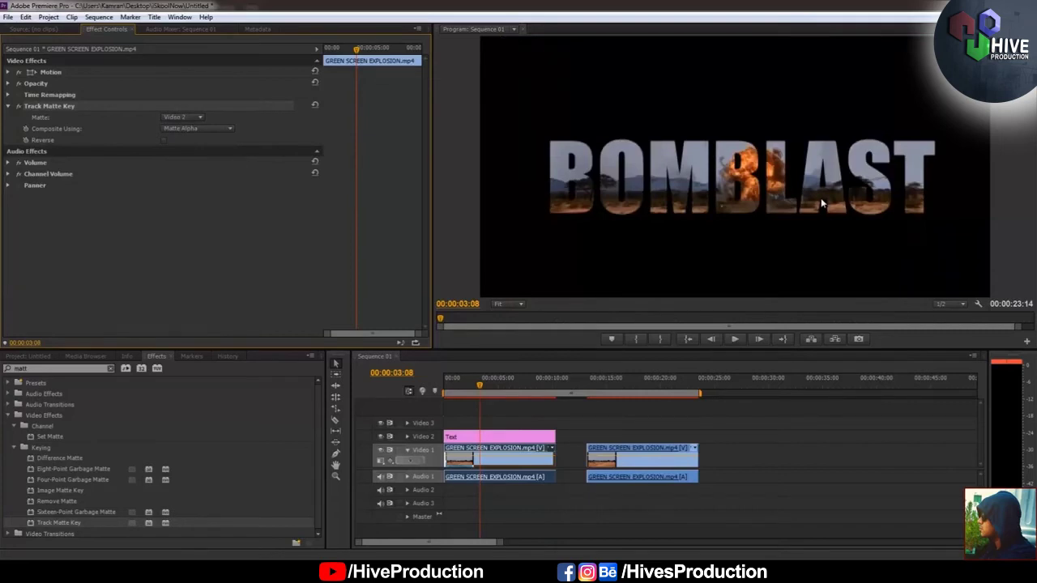
{"action": "left_click_drag", "start_coordinate": [480, 393], "coordinate": [448, 392]}
{"action": "key", "text": "space"}
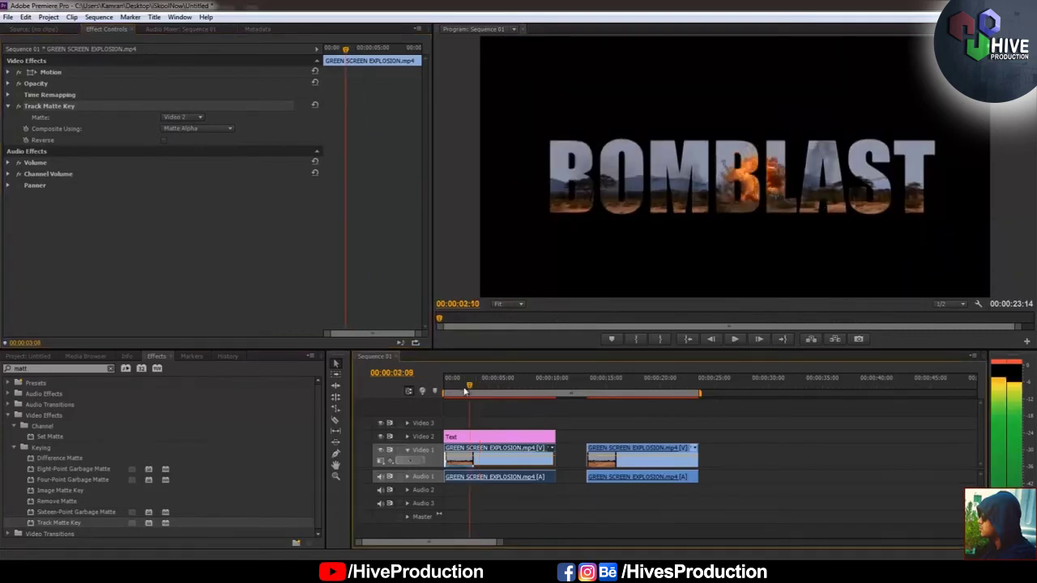
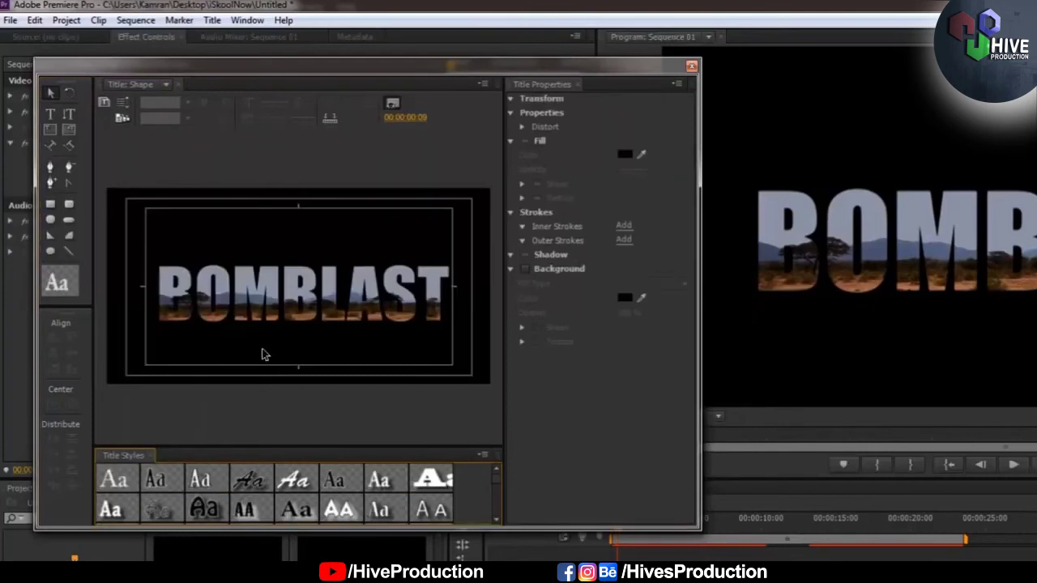
Step: In the Shape title, with the playhead at 00:00:15:10, draw an arc about 214 × 214 above and beside the explosion
{"action": "left_click", "coordinate": [68, 240]}
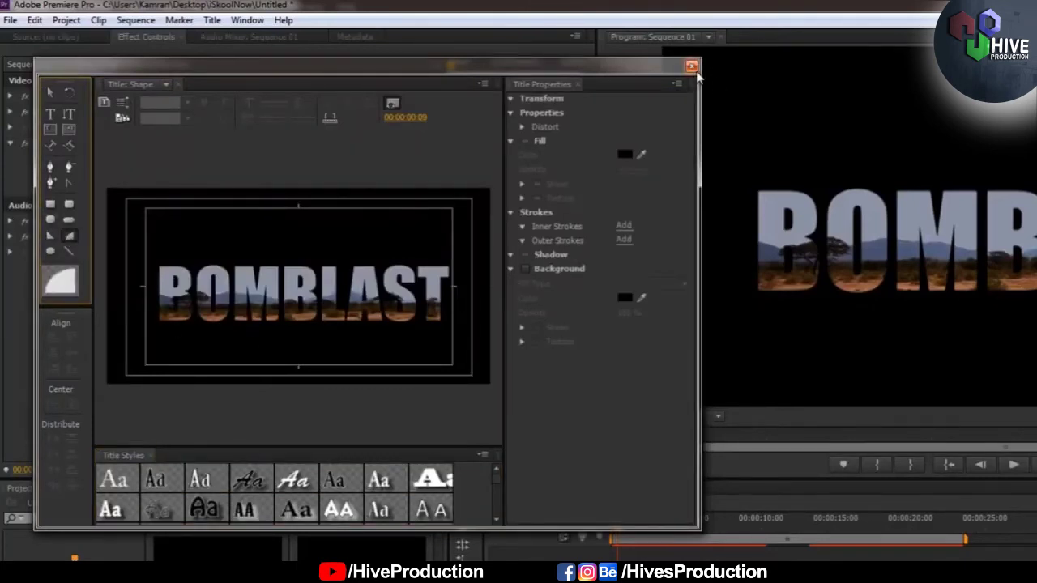
{"action": "left_click", "coordinate": [843, 535]}
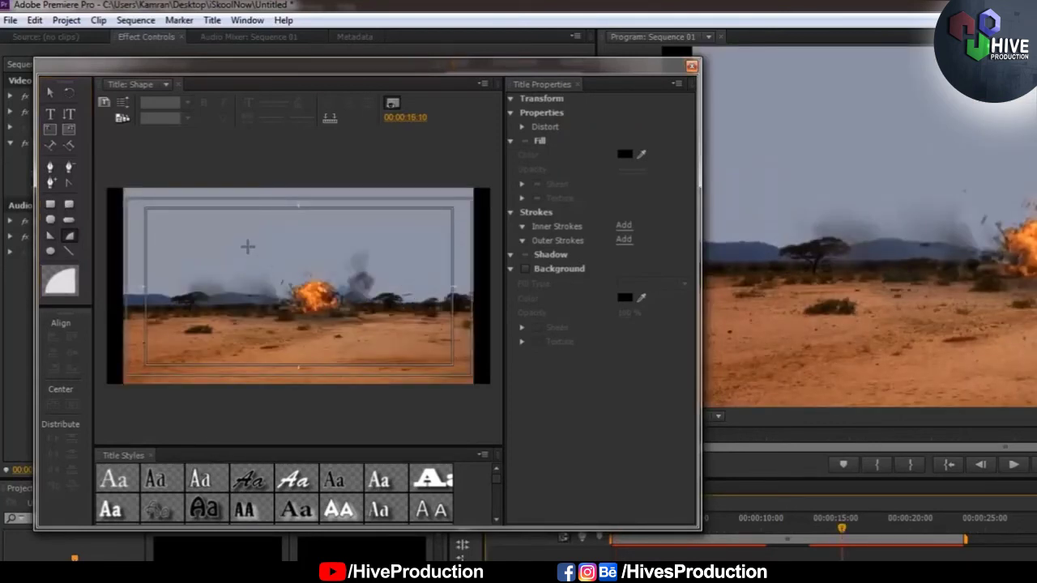
{"action": "left_click_drag", "start_coordinate": [253, 236], "coordinate": [277, 280]}
{"action": "left_click", "coordinate": [51, 94]}
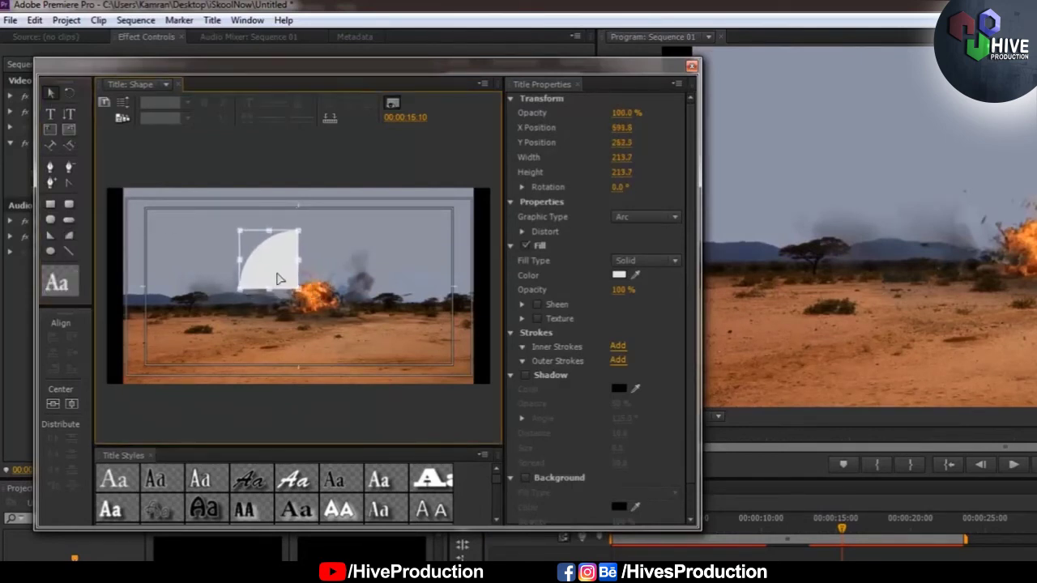
Step: Draw a second, mirrored arc and adjust it to about 195 × 195 so it sits beside the first arc's straight edge
{"action": "left_click", "coordinate": [68, 237]}
{"action": "left_click_drag", "start_coordinate": [356, 252], "coordinate": [311, 297]}
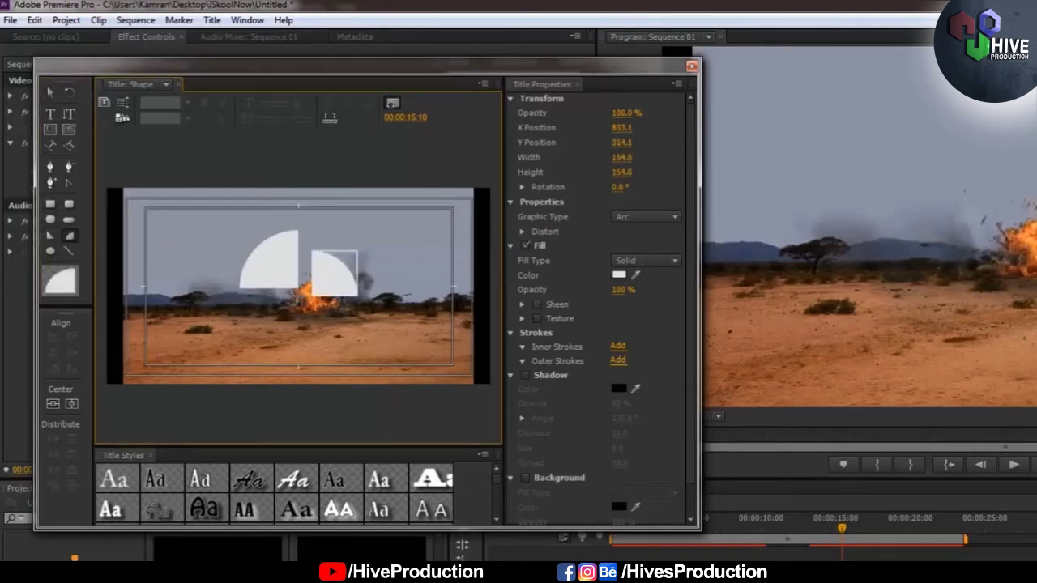
{"action": "left_click", "coordinate": [50, 92]}
{"action": "left_click_drag", "start_coordinate": [344, 281], "coordinate": [357, 244]}
{"action": "left_click_drag", "start_coordinate": [330, 285], "coordinate": [329, 291]}
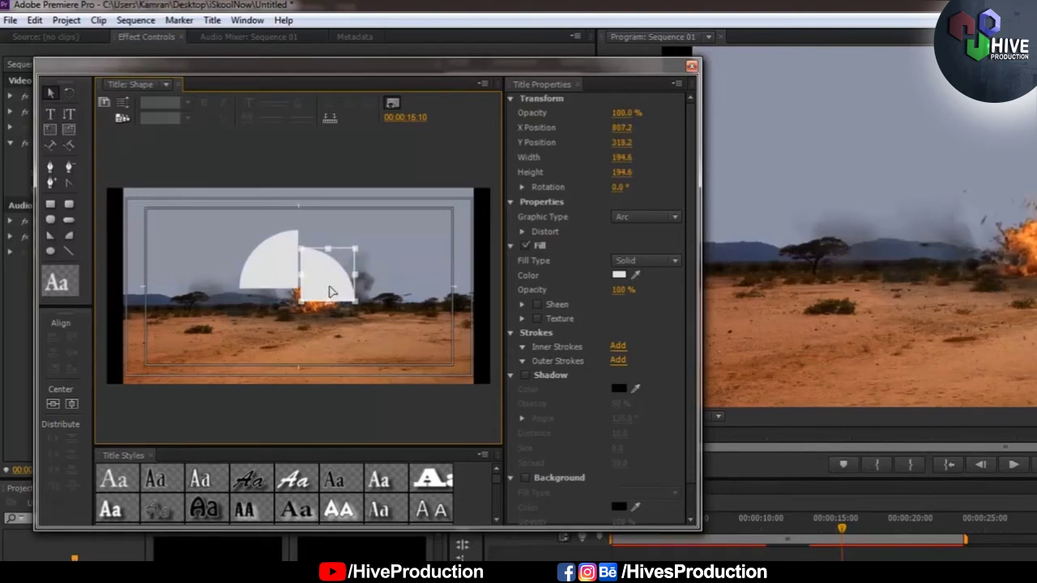
Step: Draw a third arc about 156 × 156, rotate it about 270°, and place it directly beneath the first arc
{"action": "left_click", "coordinate": [71, 236]}
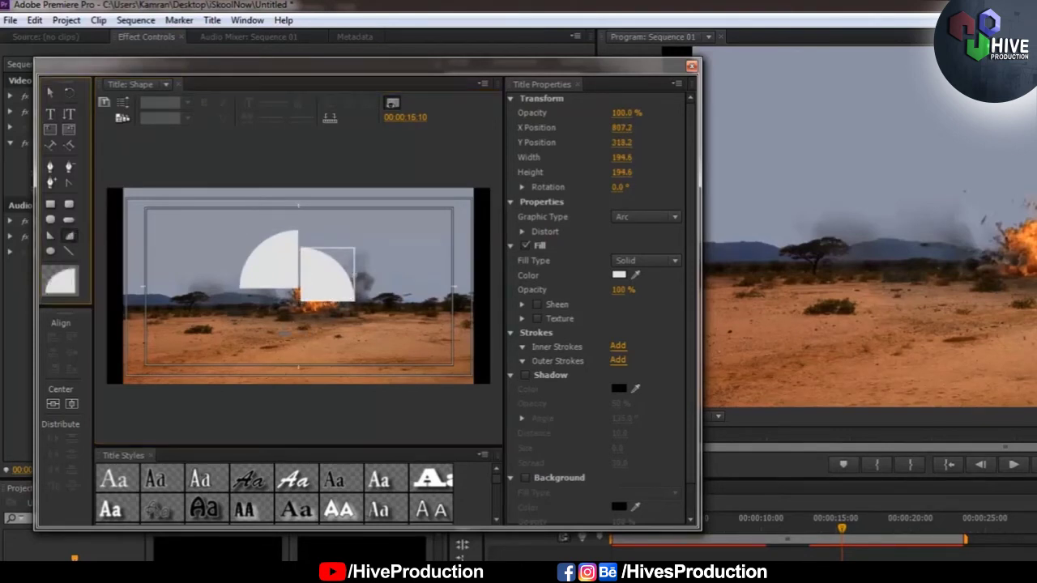
{"action": "left_click_drag", "start_coordinate": [249, 300], "coordinate": [290, 341]}
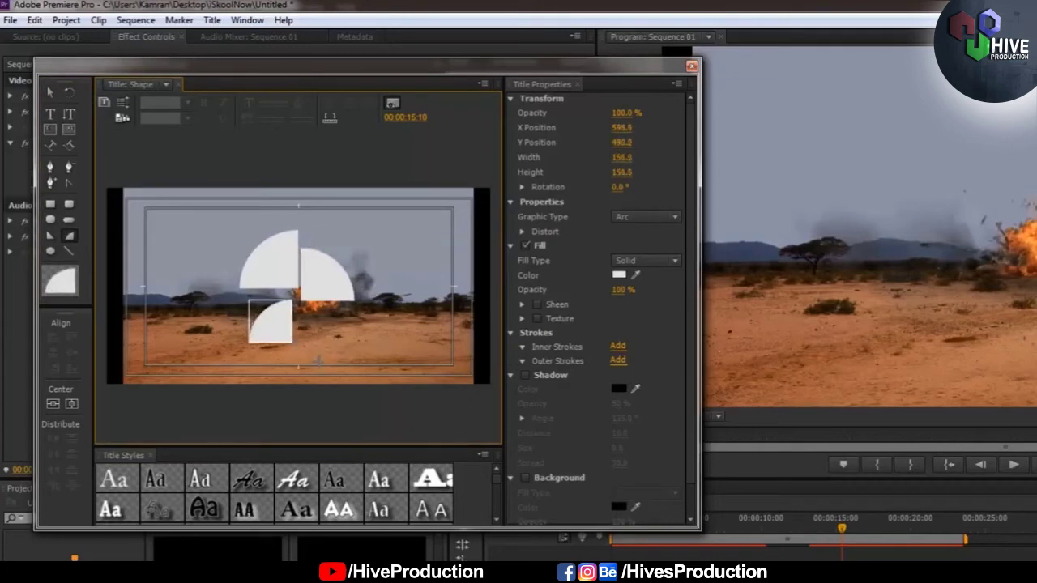
{"action": "left_click", "coordinate": [50, 92]}
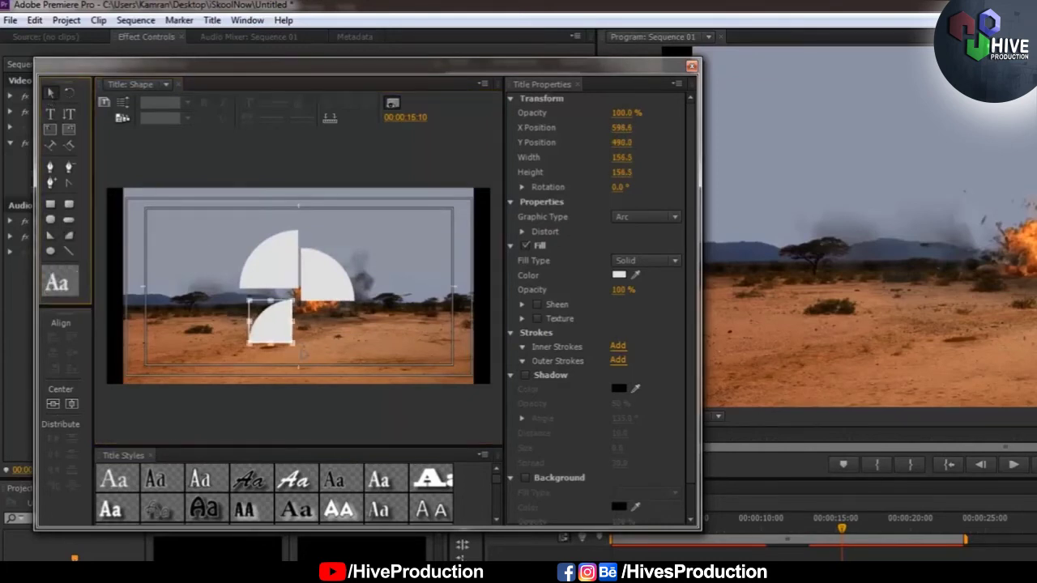
{"action": "left_click_drag", "start_coordinate": [301, 349], "coordinate": [312, 279]}
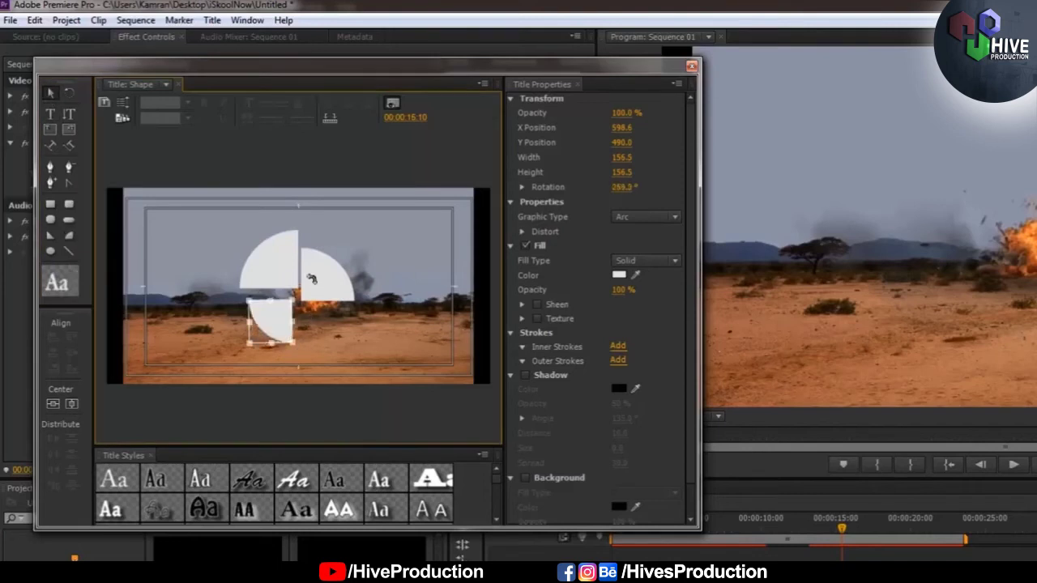
{"action": "left_click_drag", "start_coordinate": [280, 321], "coordinate": [283, 316]}
Step: Move the second arc slightly away from the first arc, to an X position of about 819.2
{"action": "left_click", "coordinate": [317, 295]}
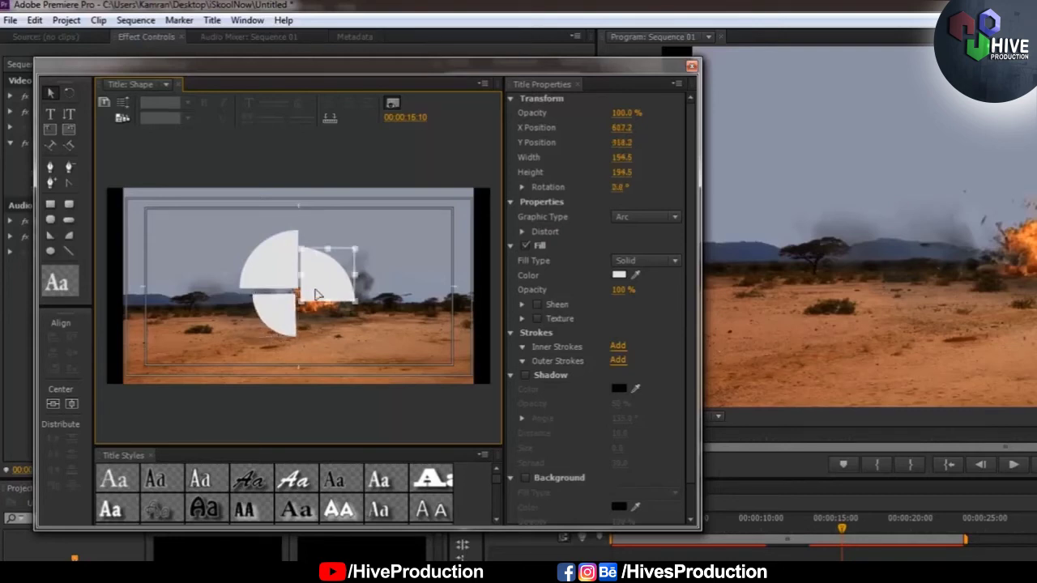
{"action": "key", "text": "Right"}
{"action": "key", "text": "Right"}
{"action": "key", "text": "Right"}
{"action": "key", "text": "Right"}
{"action": "key", "text": "Right"}
{"action": "key", "text": "Right"}
{"action": "key", "text": "Right"}
{"action": "key", "text": "Right"}
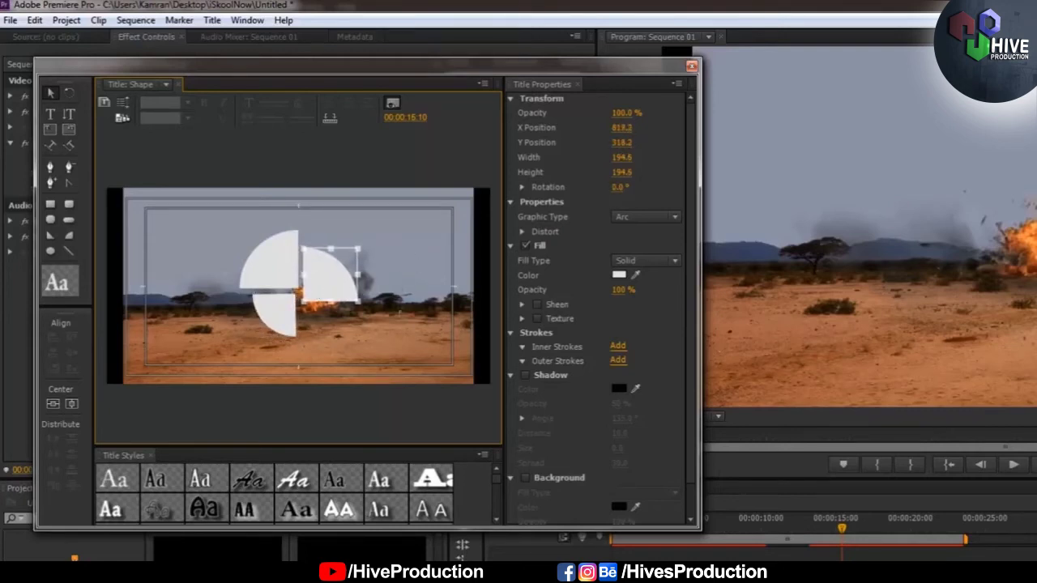
Step: Draw a fourth arc about 110 × 110, rotate it 180°, nudge it up beneath the second arc, and close the title
{"action": "left_click", "coordinate": [69, 235]}
{"action": "left_click_drag", "start_coordinate": [304, 313], "coordinate": [337, 342]}
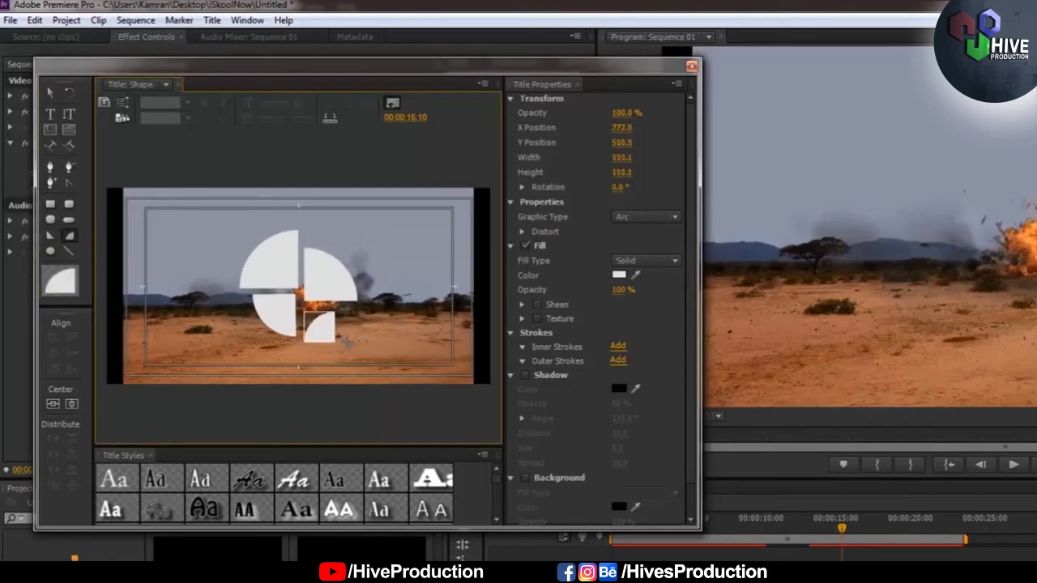
{"action": "left_click", "coordinate": [53, 93]}
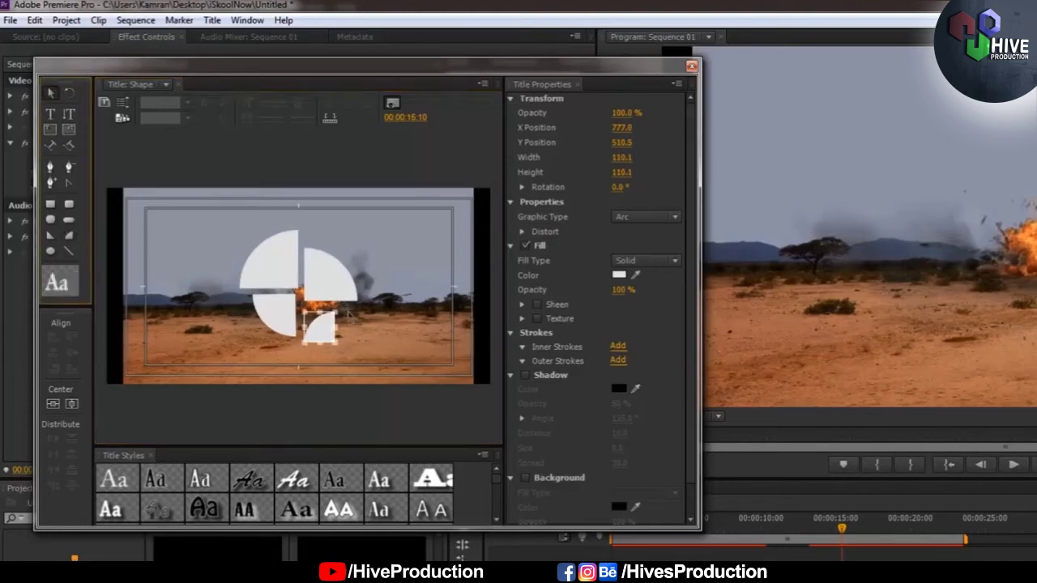
{"action": "left_click_drag", "start_coordinate": [345, 309], "coordinate": [244, 387]}
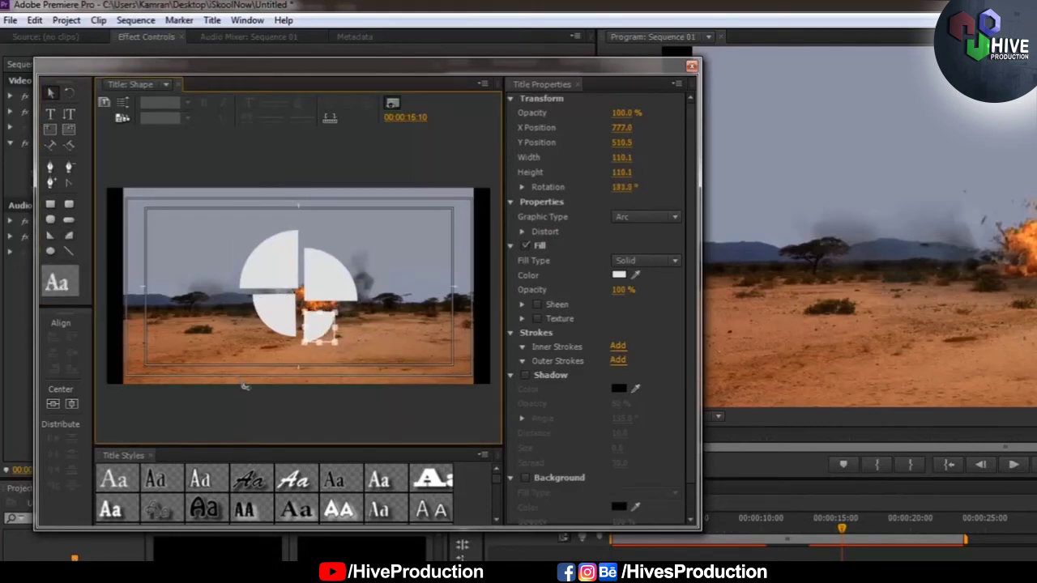
{"action": "key", "text": "Up"}
{"action": "key", "text": "Up"}
{"action": "key", "text": "Up"}
{"action": "key", "text": "Up"}
{"action": "key", "text": "Up"}
{"action": "key", "text": "Up"}
{"action": "key", "text": "Up"}
{"action": "key", "text": "Up"}
{"action": "key", "text": "Up"}
{"action": "key", "text": "Up"}
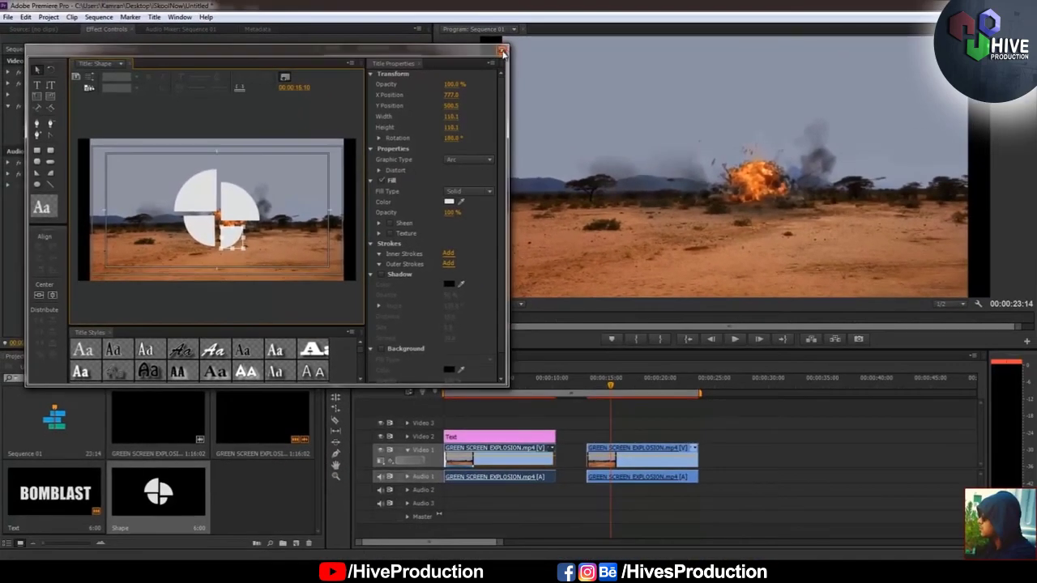
{"action": "left_click", "coordinate": [502, 51]}
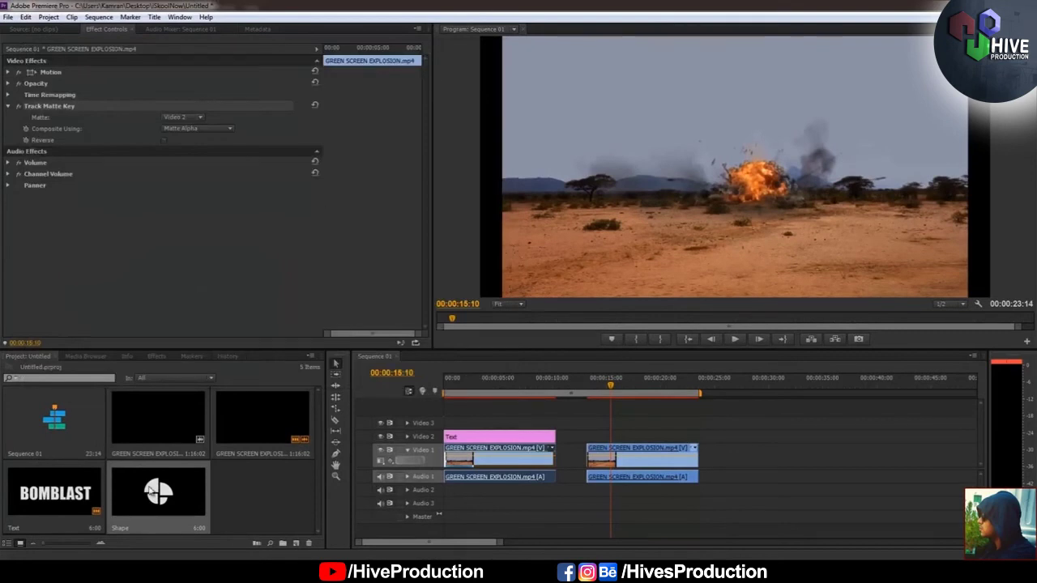
Step: Place the Shape title on Video 2 above the second explosion clip and set its scale to 152
{"action": "left_click_drag", "start_coordinate": [159, 494], "coordinate": [696, 441]}
{"action": "left_click", "coordinate": [640, 442]}
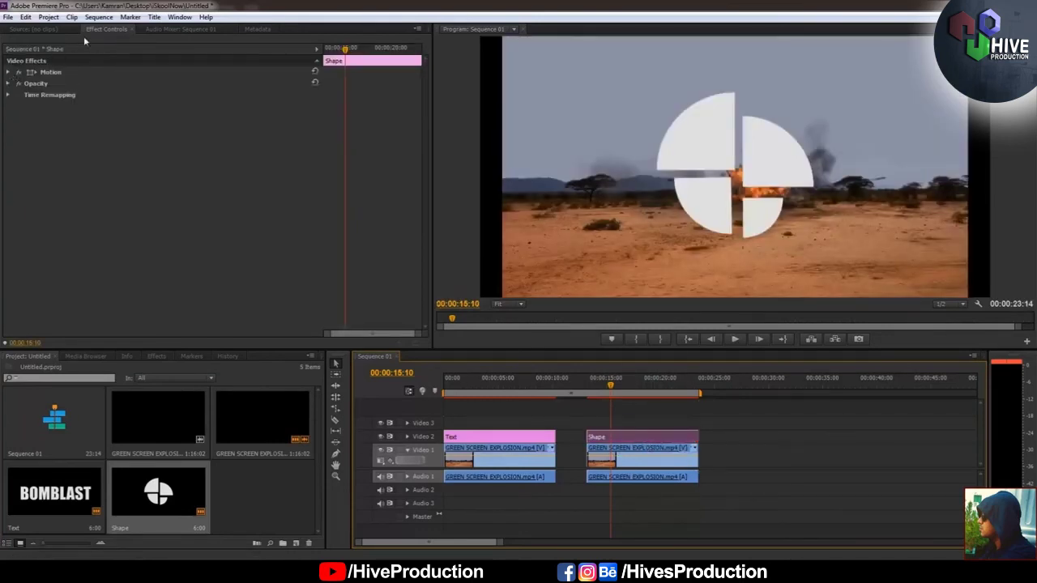
{"action": "left_click", "coordinate": [9, 72]}
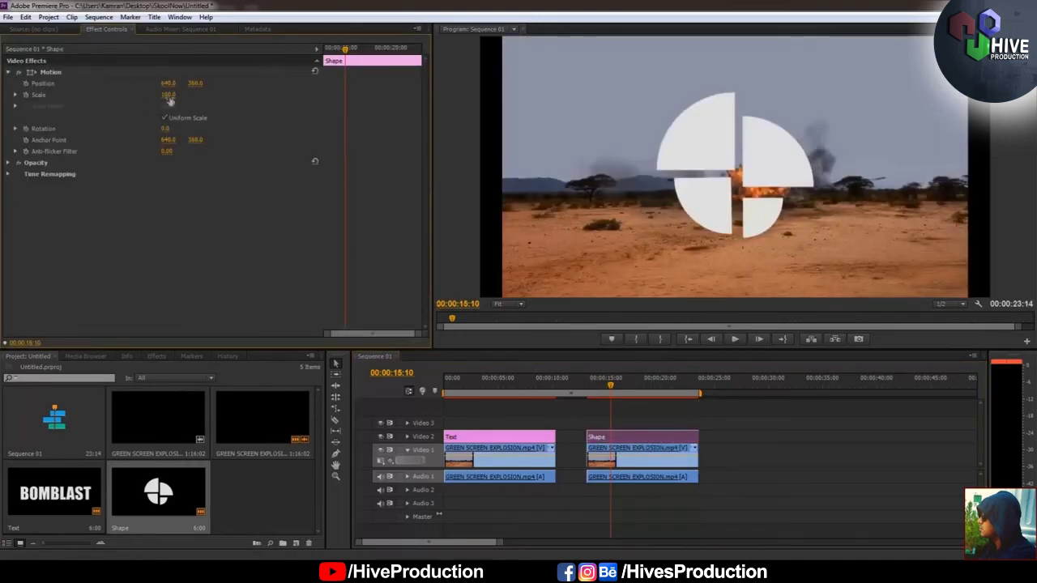
{"action": "mouse_move", "coordinate": [185, 96]}
{"action": "left_mouse_down"}
{"action": "mouse_move", "coordinate": [206, 97]}
{"action": "mouse_move", "coordinate": [197, 97]}
{"action": "left_mouse_up"}
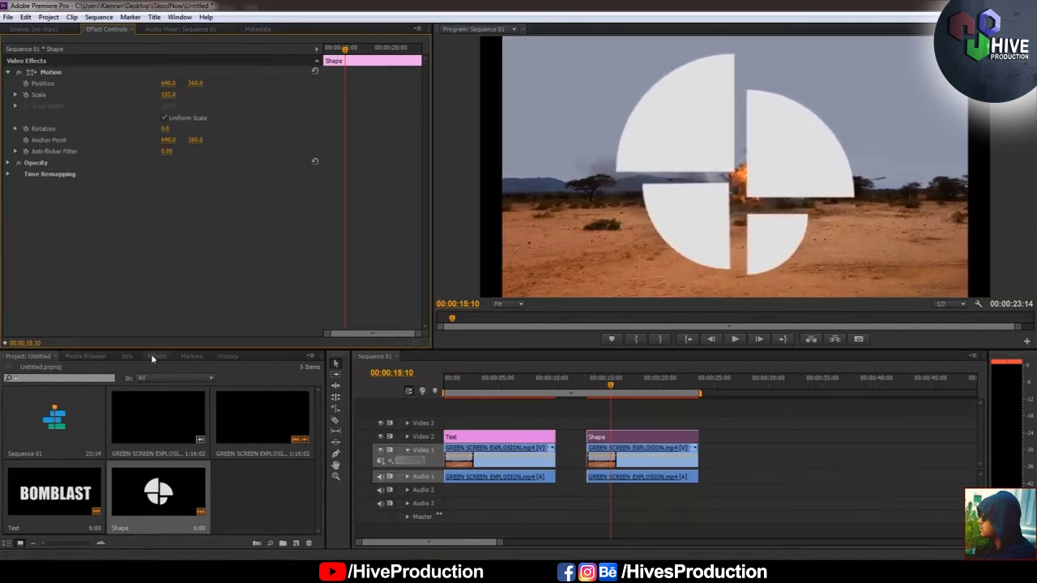
Step: Apply Track Matte Key to the second explosion clip with Video 2 as its matte, and review the sequence
{"action": "left_click", "coordinate": [158, 356]}
{"action": "left_click", "coordinate": [17, 370]}
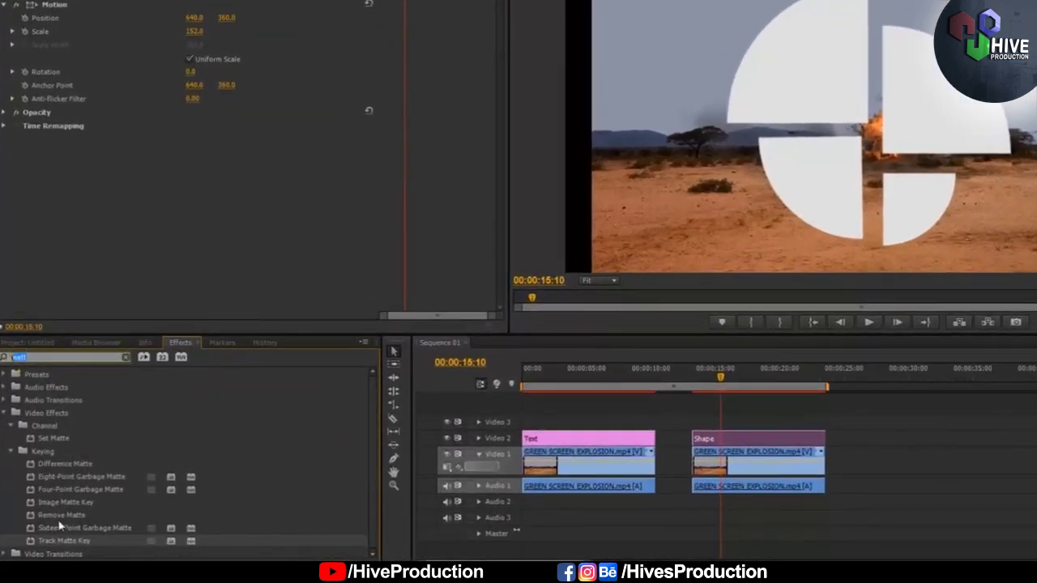
{"action": "left_click_drag", "start_coordinate": [47, 542], "coordinate": [749, 465]}
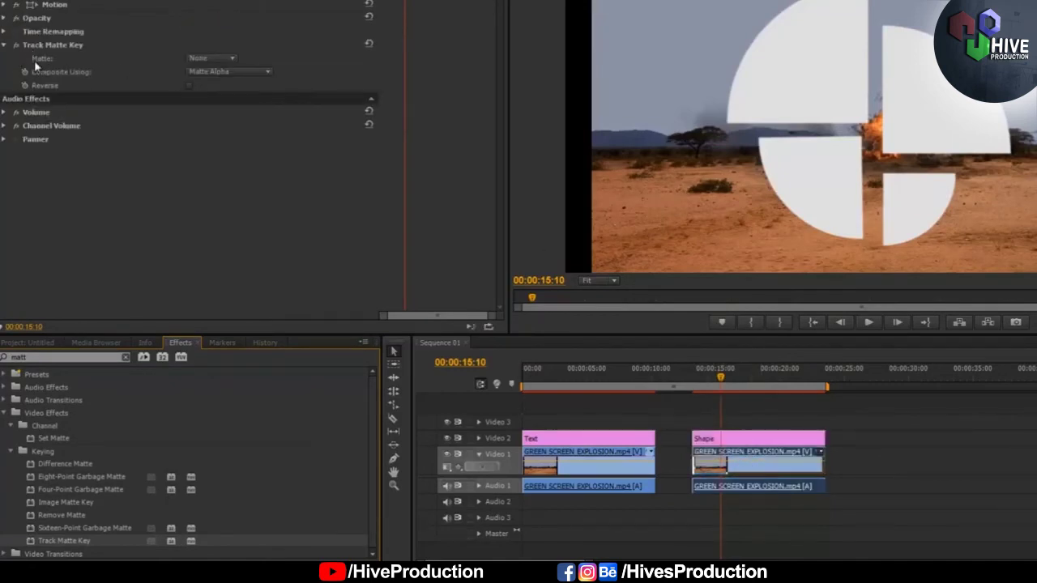
{"action": "left_click", "coordinate": [222, 59]}
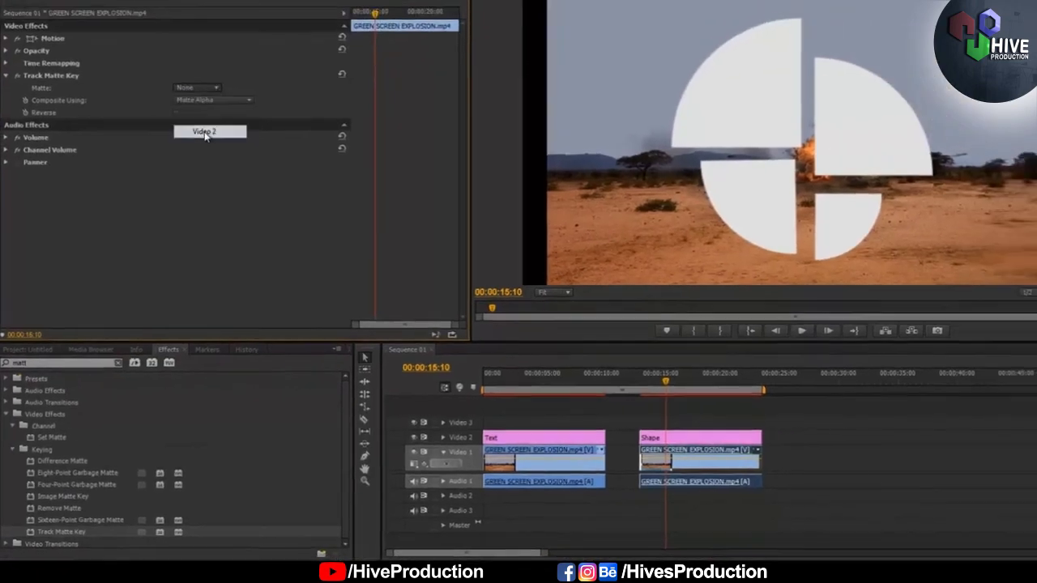
{"action": "left_click", "coordinate": [218, 106]}
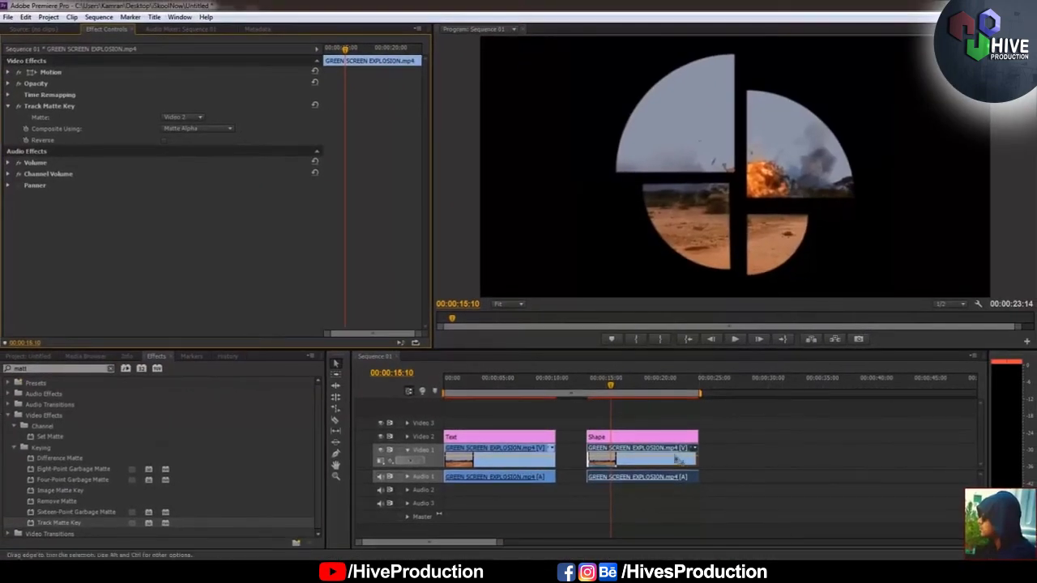
{"action": "left_click_drag", "start_coordinate": [618, 389], "coordinate": [476, 384]}
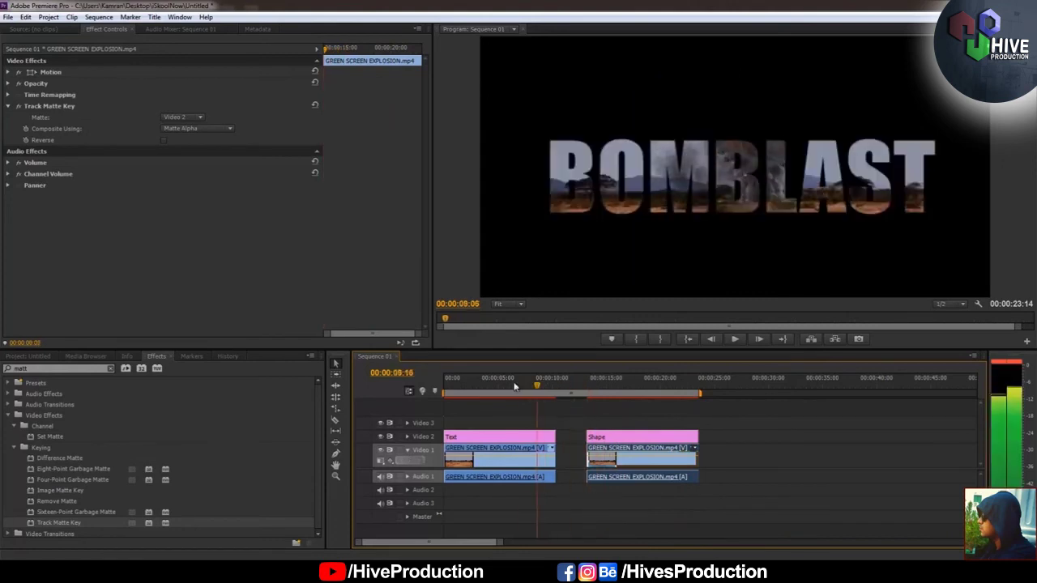
{"action": "left_click_drag", "start_coordinate": [636, 384], "coordinate": [668, 392]}
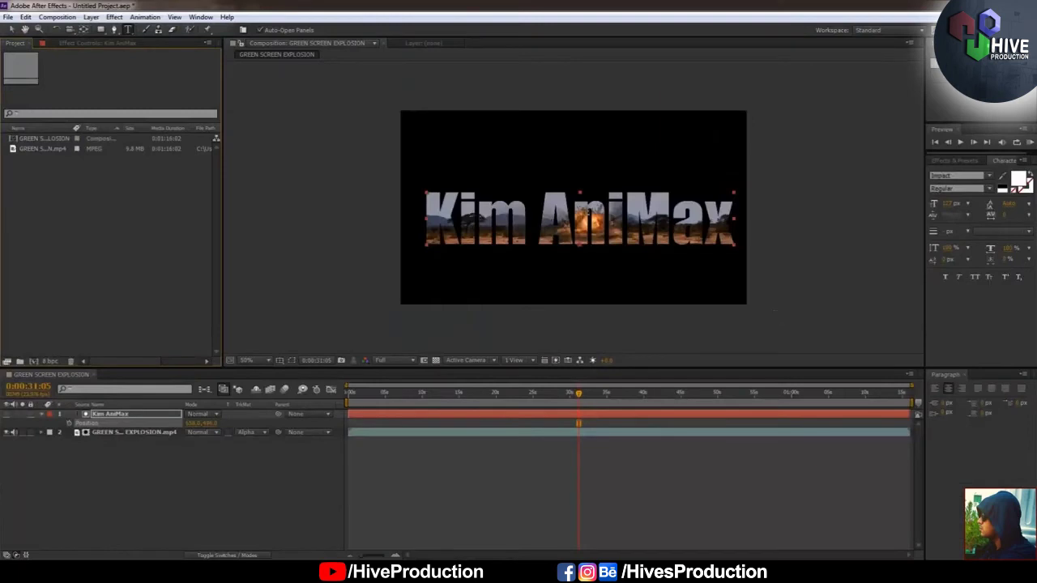
Step: Switch to After Effects, scrub the existing masked-text composition, and create a new composition from the green screen explosion footage
{"action": "left_click_drag", "start_coordinate": [547, 400], "coordinate": [509, 405]}
{"action": "left_click_drag", "start_coordinate": [578, 423], "coordinate": [509, 423]}
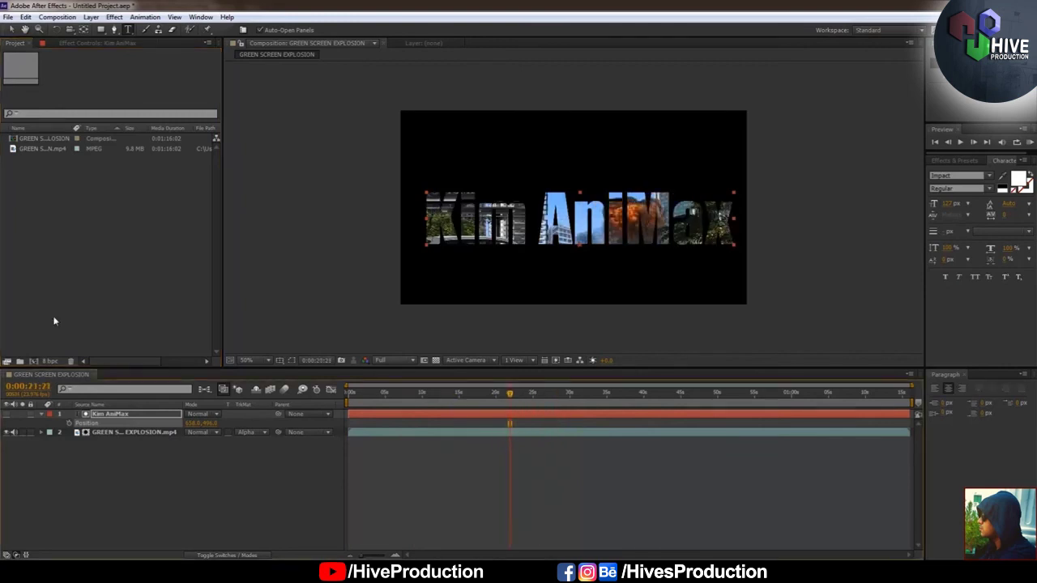
{"action": "left_click", "coordinate": [32, 149]}
{"action": "left_click_drag", "start_coordinate": [33, 149], "coordinate": [19, 361]}
Step: Split the explosion layer at 0:00:29:21, delete the earlier part, and move the remaining part to the start of the composition
{"action": "left_click_drag", "start_coordinate": [378, 401], "coordinate": [570, 404]}
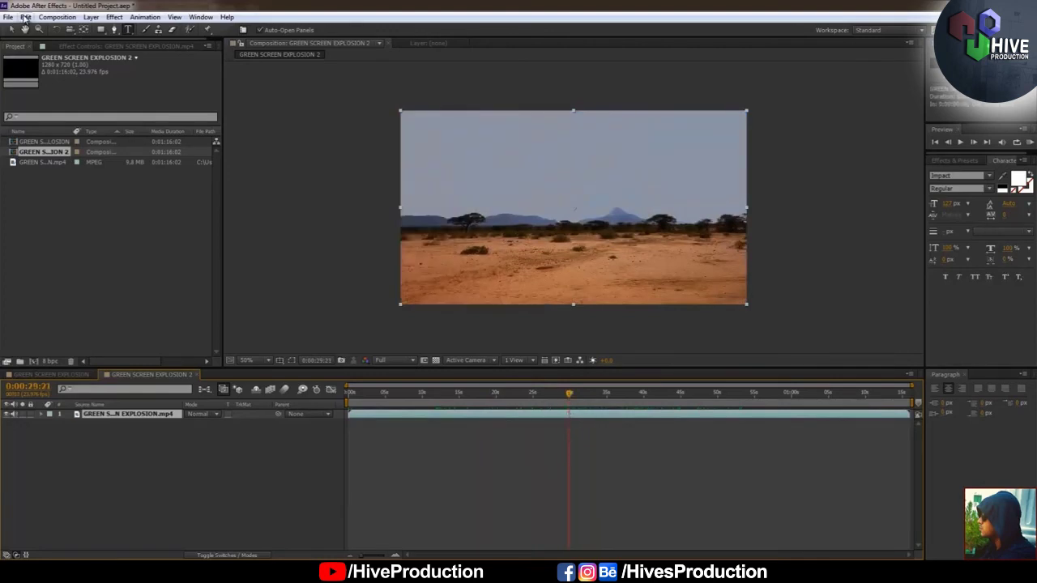
{"action": "left_click", "coordinate": [26, 17]}
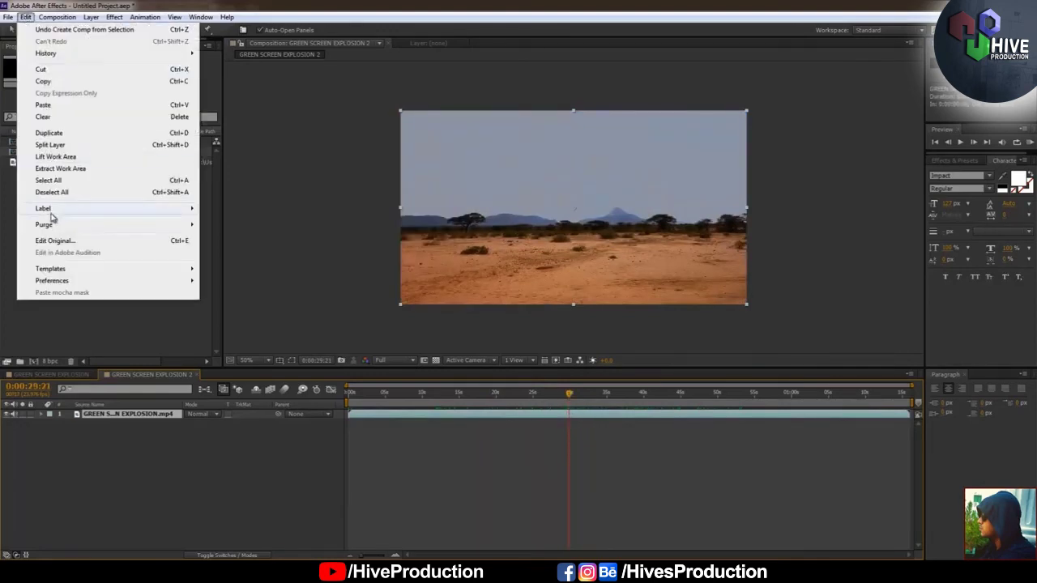
{"action": "left_click", "coordinate": [61, 144]}
{"action": "left_click", "coordinate": [506, 422]}
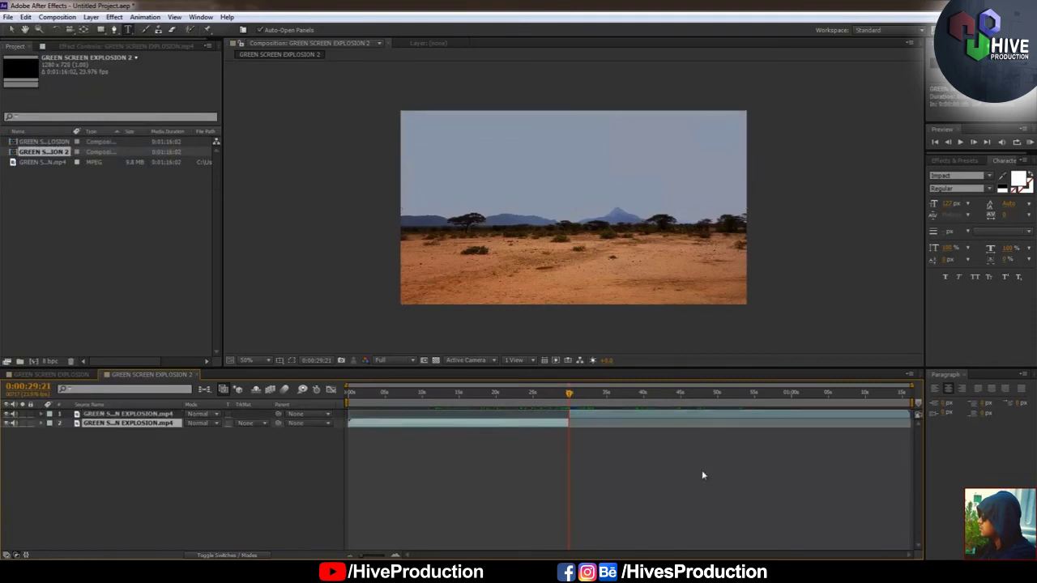
{"action": "key", "text": "Delete"}
{"action": "left_click_drag", "start_coordinate": [613, 416], "coordinate": [448, 402]}
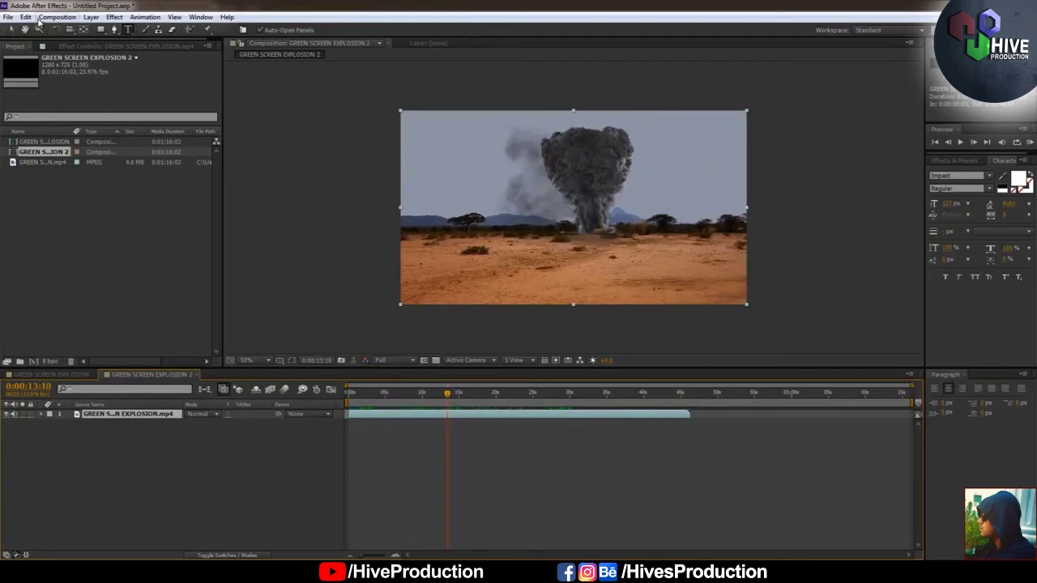
Step: Split the layer at 0:00:13:10, delete the later part, and end the work area at the trimmed clip's last frame
{"action": "left_click", "coordinate": [25, 17]}
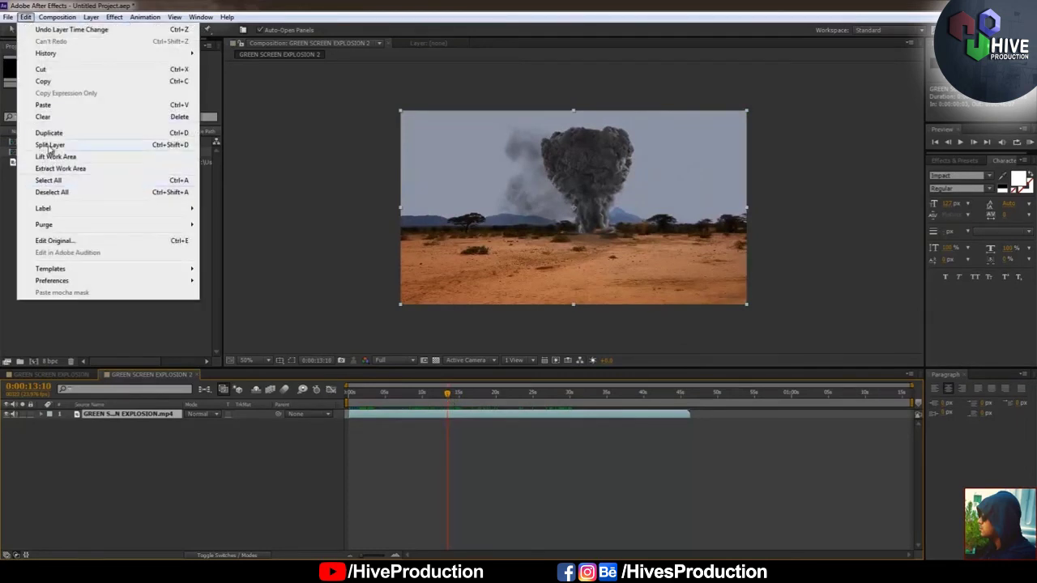
{"action": "left_click", "coordinate": [50, 146]}
{"action": "key", "text": "Delete"}
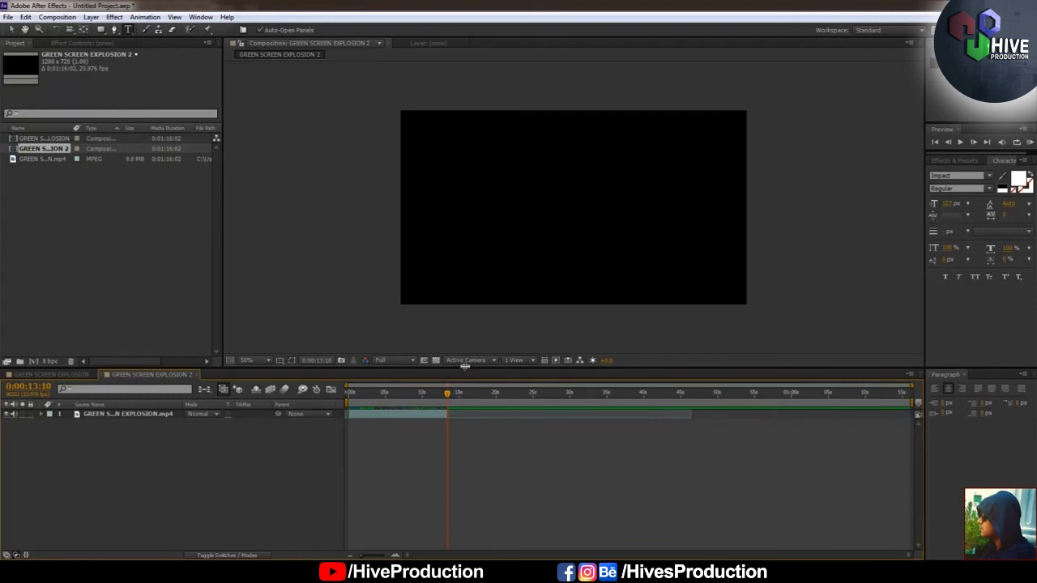
{"action": "key", "text": "Page_Up"}
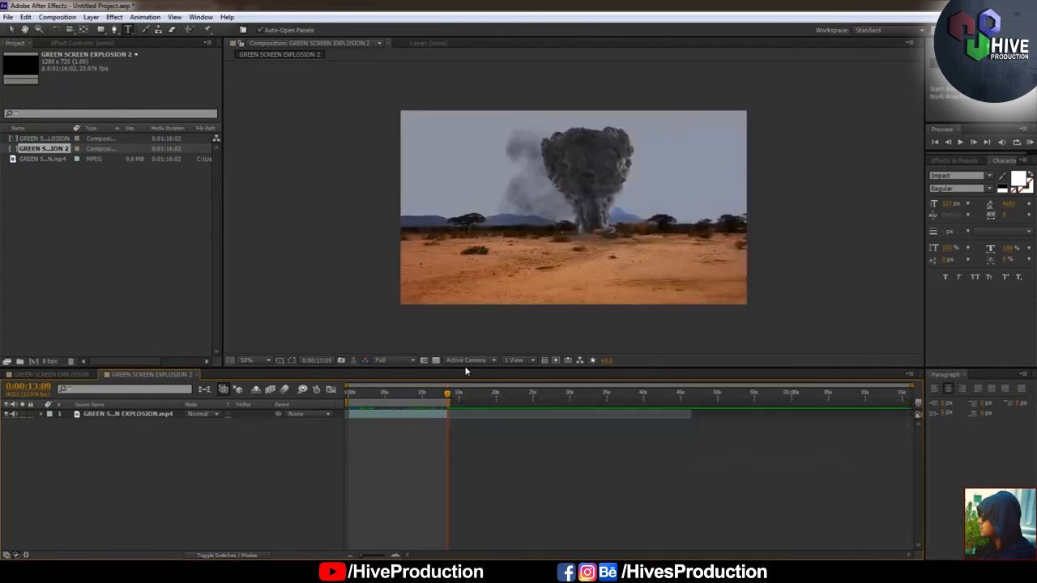
Step: With the playhead at 0:00:04:04, add a text layer reading "Kim AniMax" over the explosion footage
{"action": "mouse_move", "coordinate": [360, 405]}
{"action": "left_mouse_down"}
{"action": "mouse_move", "coordinate": [435, 408]}
{"action": "mouse_move", "coordinate": [377, 410]}
{"action": "left_mouse_up"}
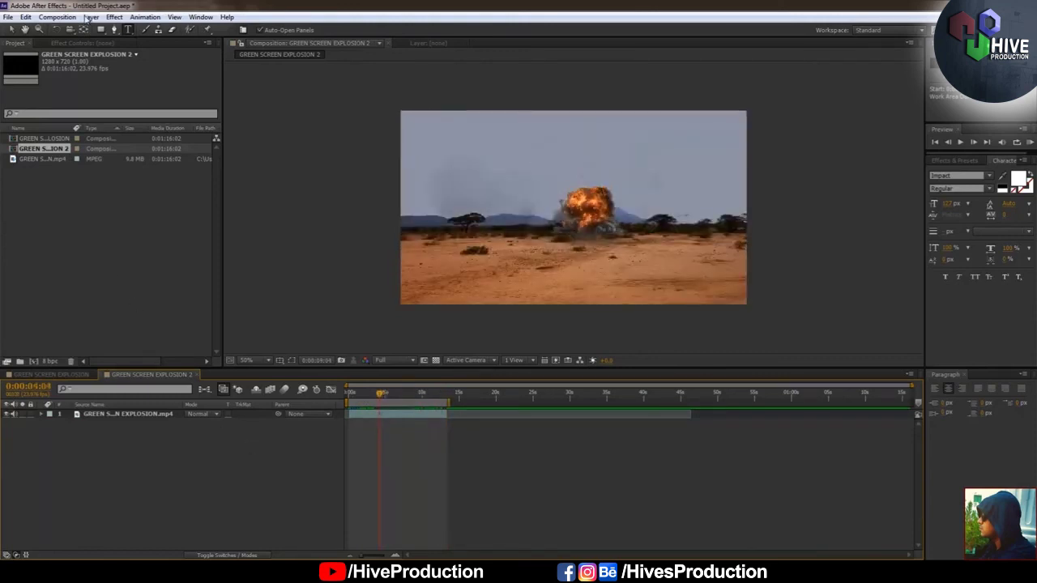
{"action": "left_click", "coordinate": [501, 202]}
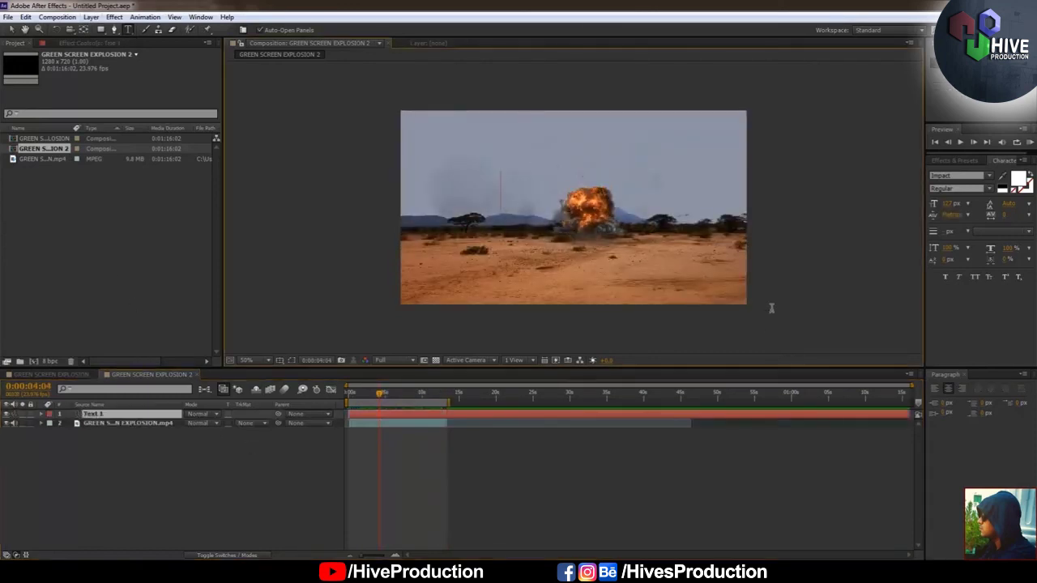
{"action": "type", "text": "Kim"}
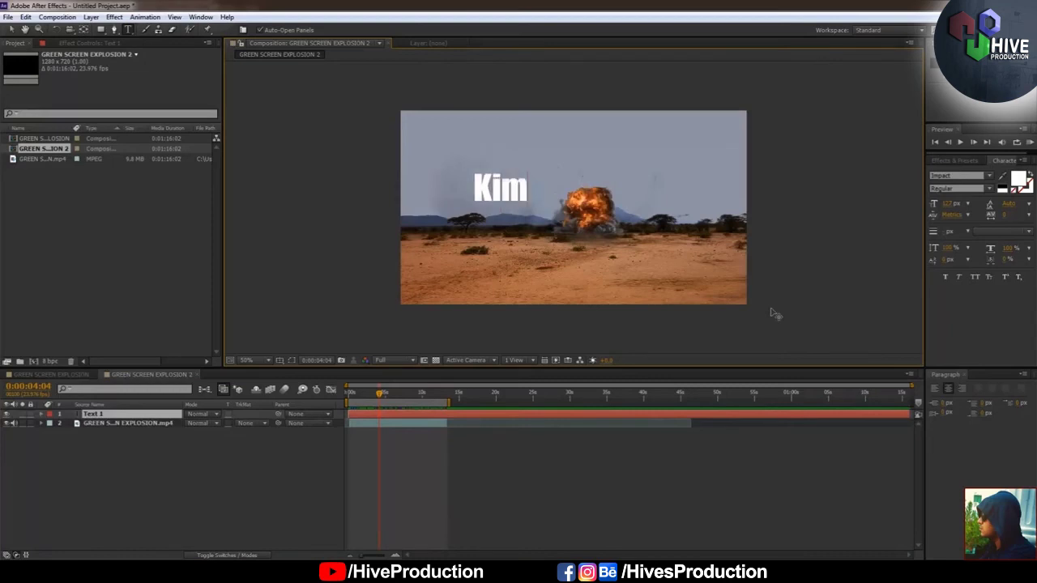
{"action": "type", "text": " Anim"}
{"action": "key", "text": "BackSpace"}
{"action": "type", "text": "Ma"}
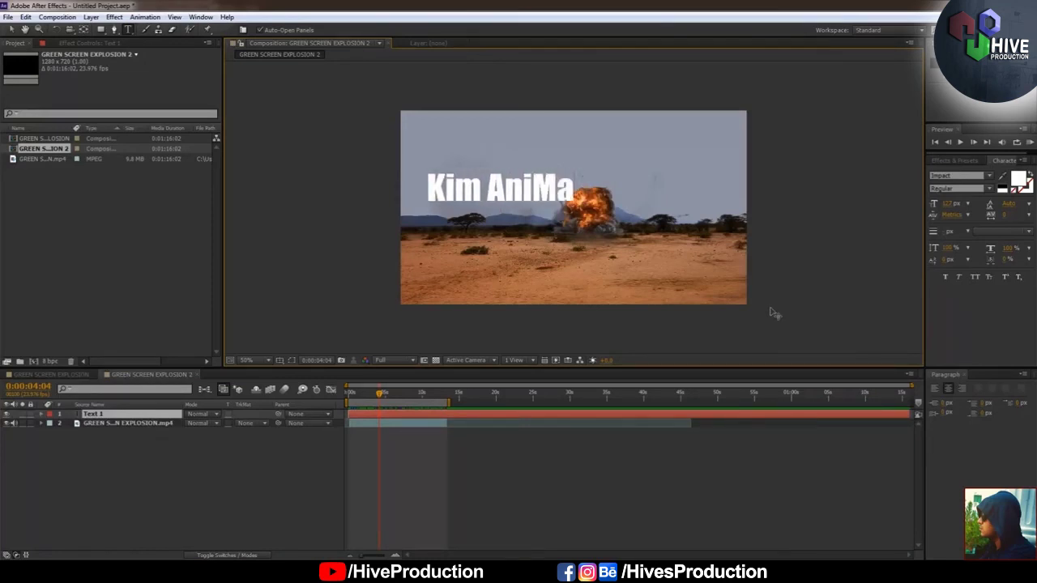
{"action": "type", "text": "x"}
Step: Enlarge the text to span most of the frame's width, position it centrally over the explosion, and select its layer
{"action": "left_click", "coordinate": [13, 31]}
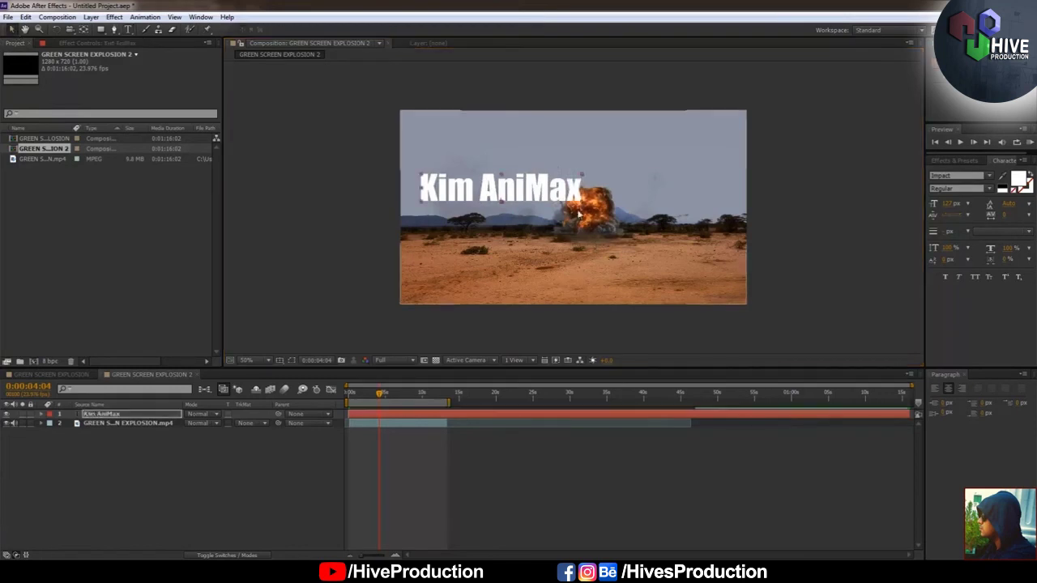
{"action": "left_click_drag", "start_coordinate": [552, 194], "coordinate": [725, 263]}
{"action": "left_click_drag", "start_coordinate": [636, 217], "coordinate": [639, 229]}
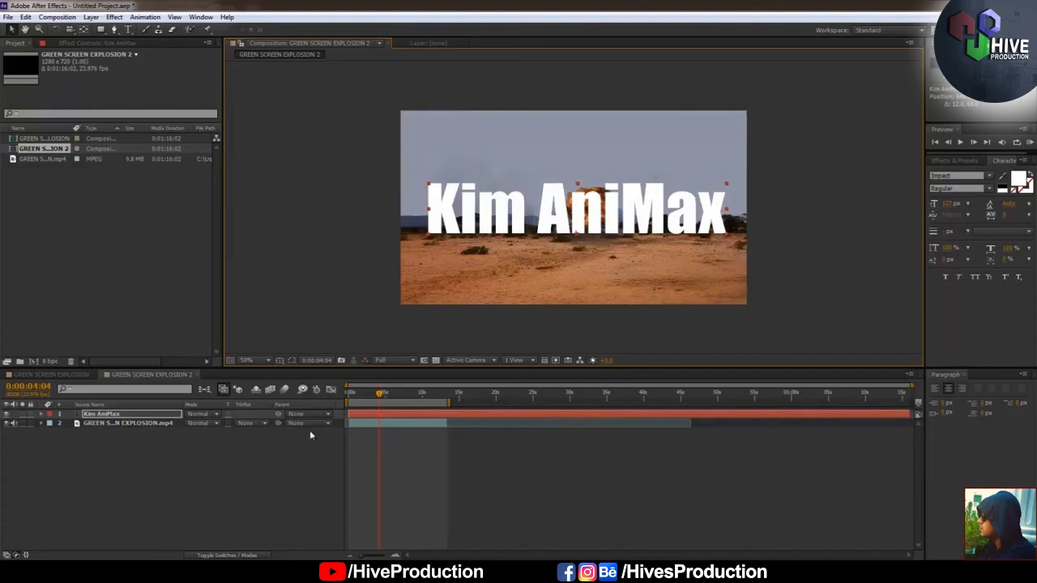
{"action": "left_click", "coordinate": [154, 416]}
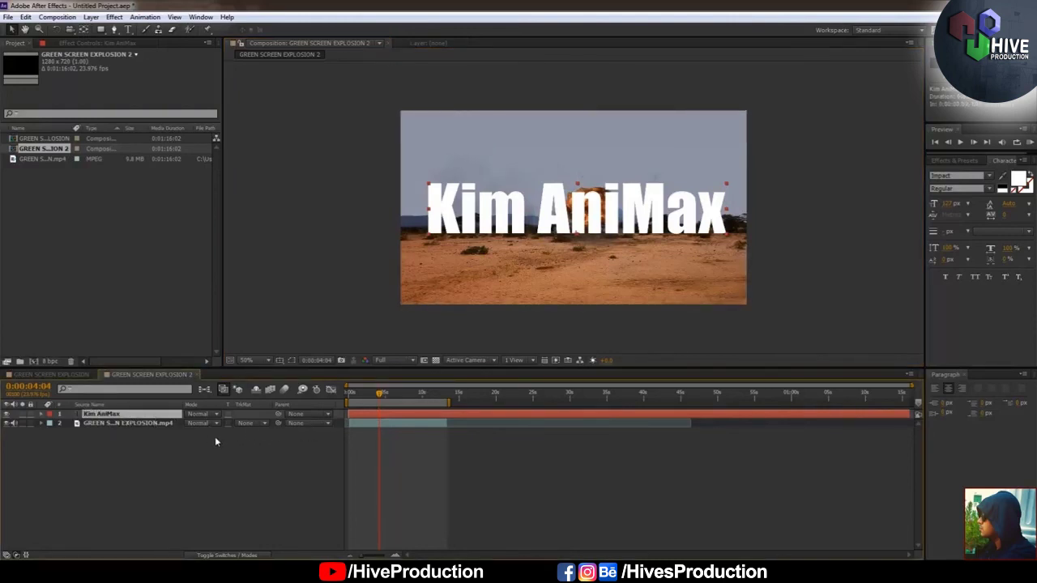